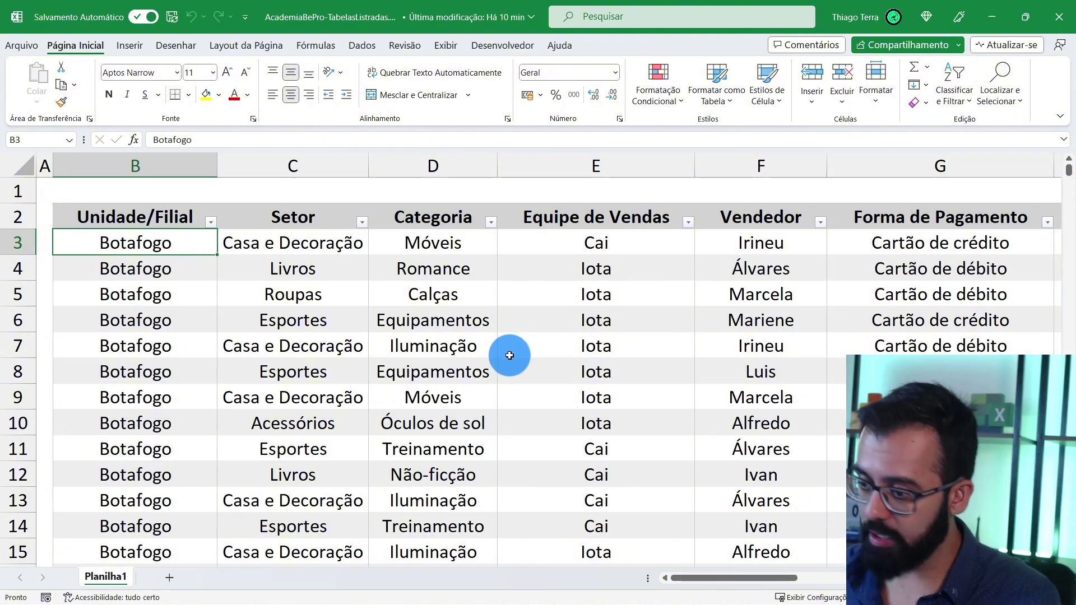
Browse the sales table, selecting a Setor cell and the Iluminação cell in column D
mouse_move(689, 580)
left_mouse_down()
mouse_move(880, 578)
mouse_move(690, 579)
left_mouse_up()
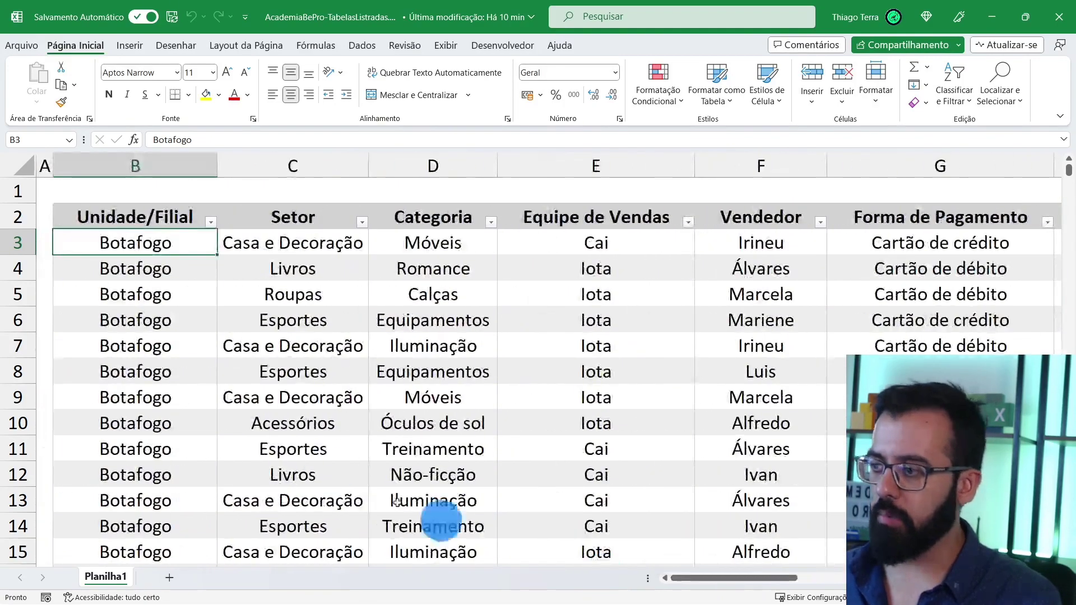
scroll(141, 365, "down", 12)
scroll(142, 365, "down", 19)
scroll(142, 365, "down", 20)
scroll(142, 364, "down", 20)
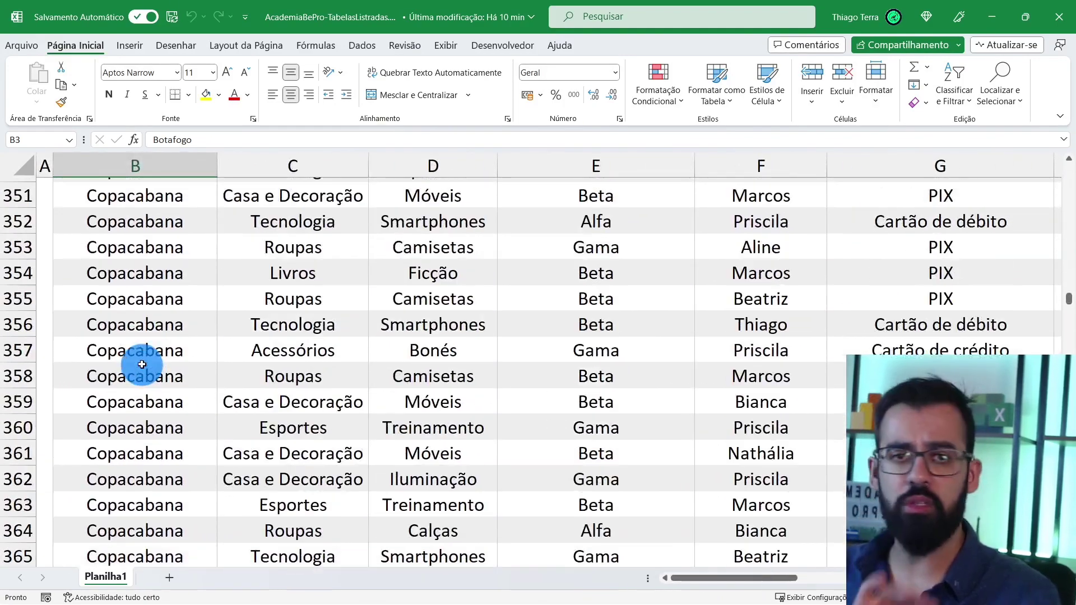
scroll(142, 365, "down", 20)
scroll(142, 364, "down", 20)
scroll(142, 364, "up", 17)
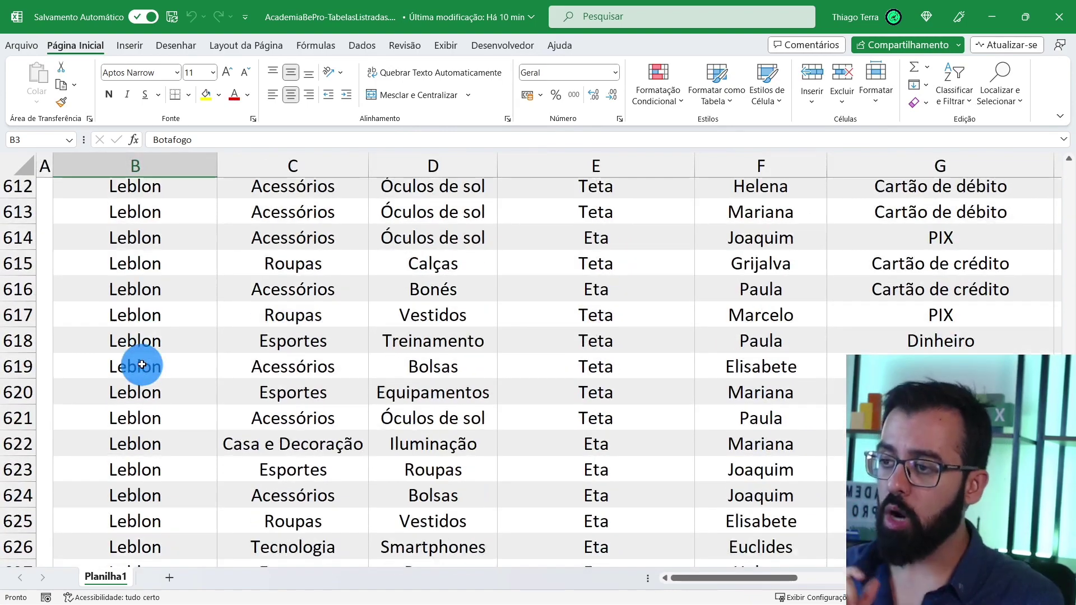
scroll(142, 365, "up", 20)
scroll(142, 365, "up", 20)
scroll(142, 365, "up", 20)
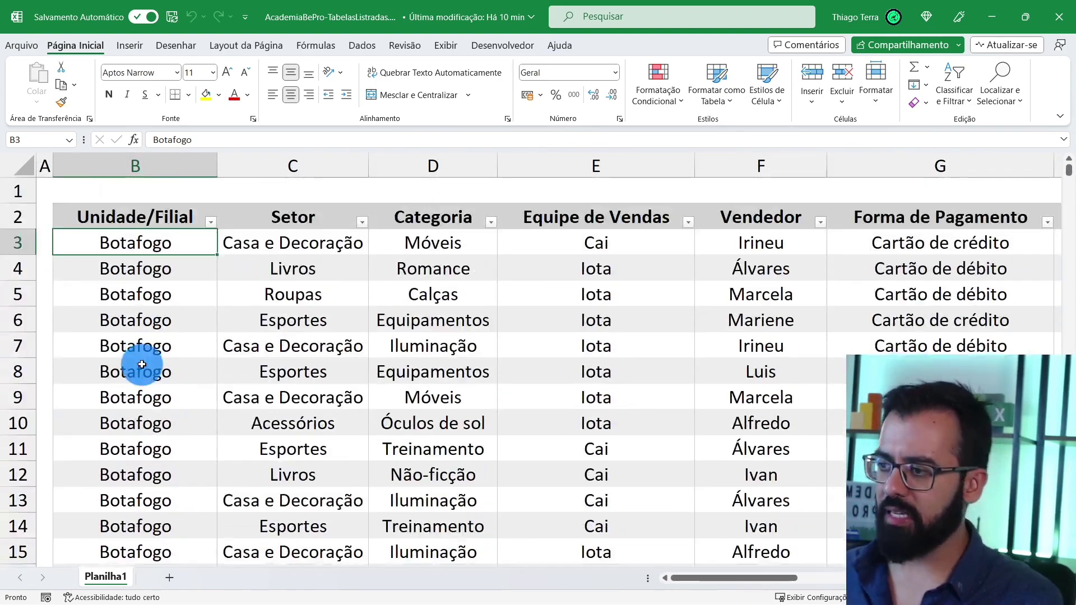
scroll(331, 368, "down", 6)
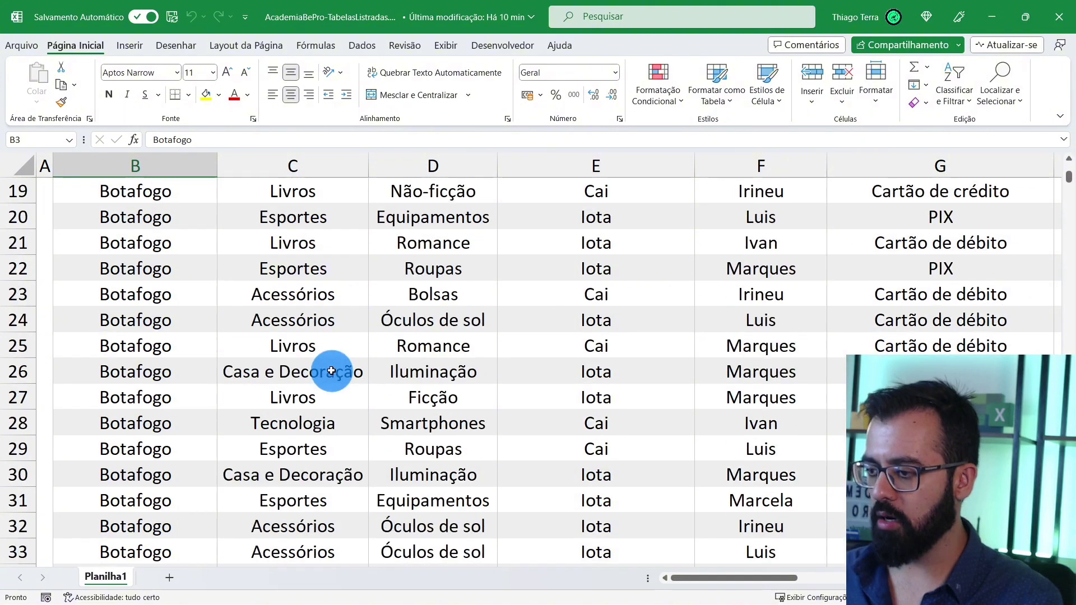
scroll(331, 367, "up", 6)
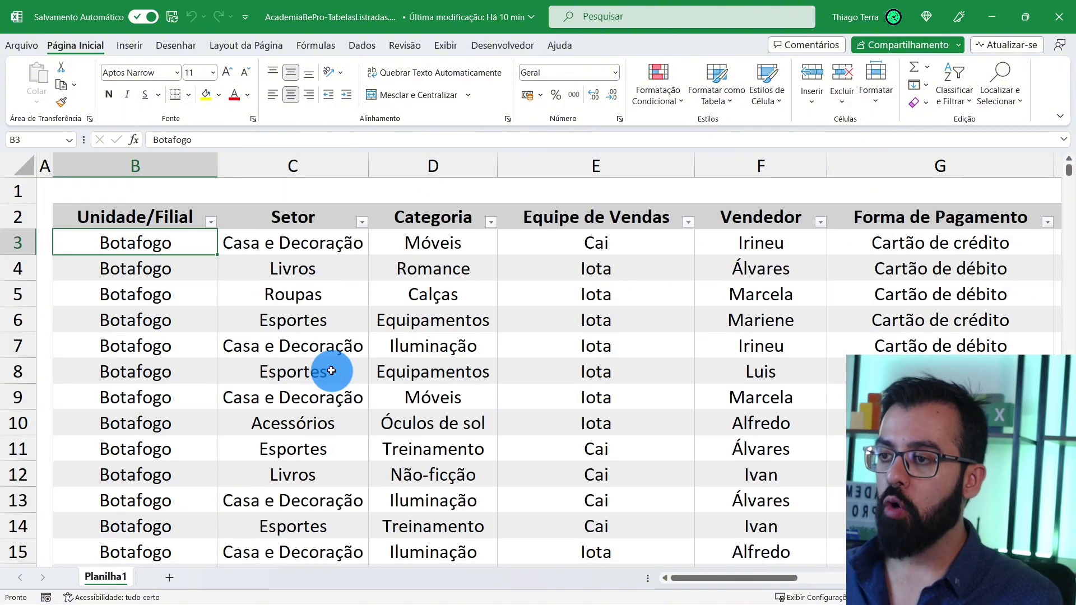
left_click(331, 370)
left_click(455, 344)
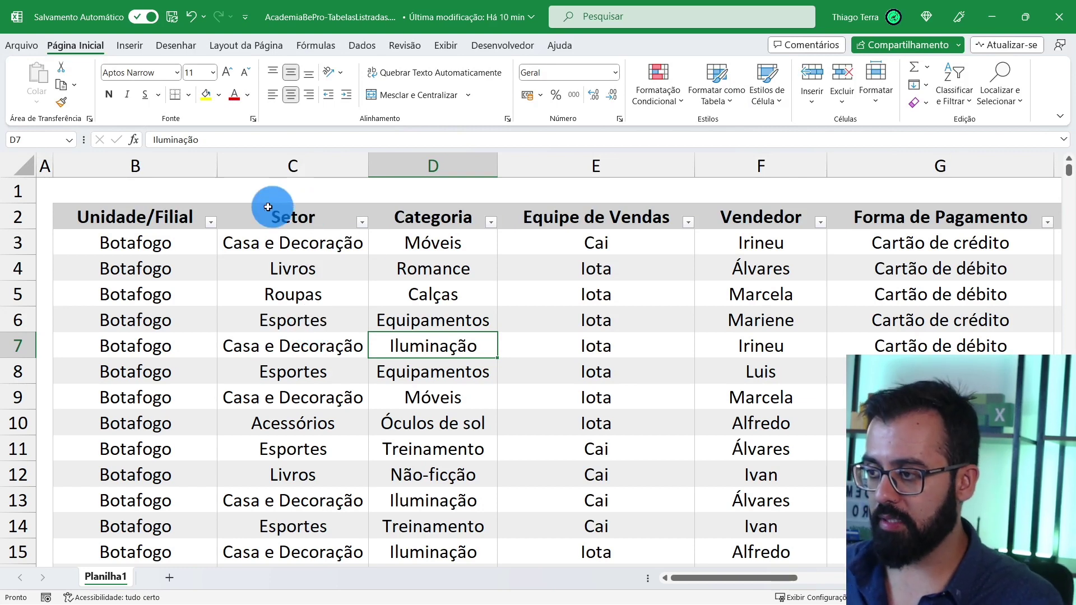
Filter the Setor column so only Tecnologia rows are shown
left_click(209, 224)
left_click(212, 224)
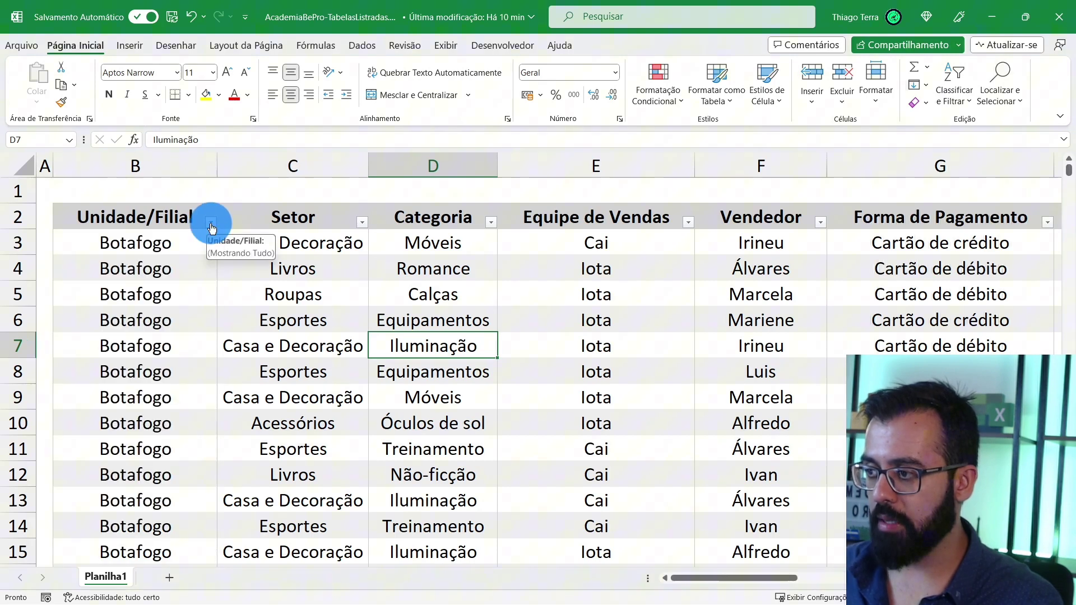
left_click(365, 223)
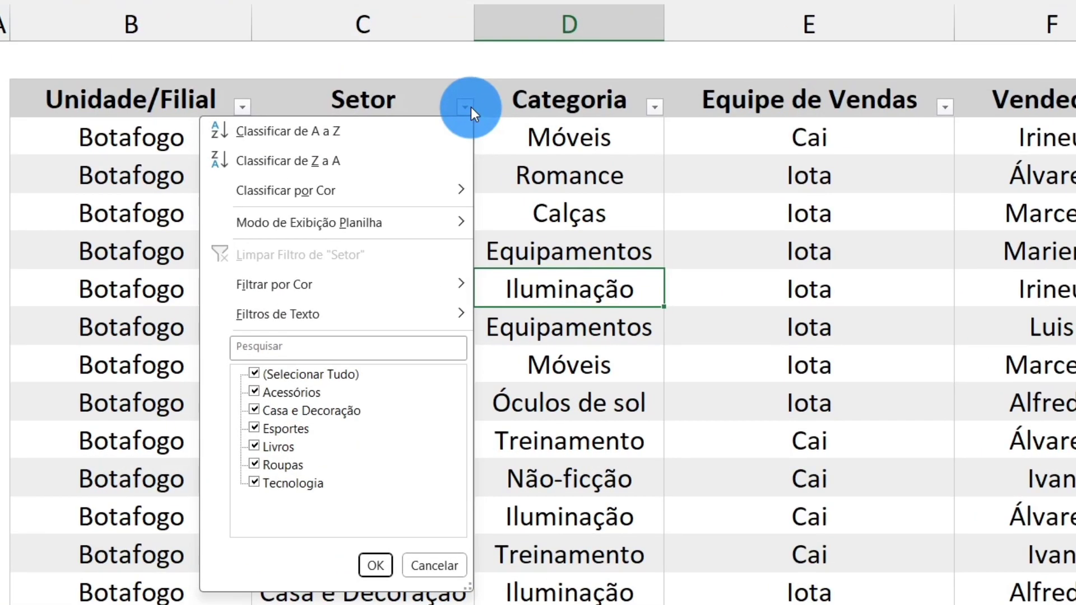
left_click(254, 372)
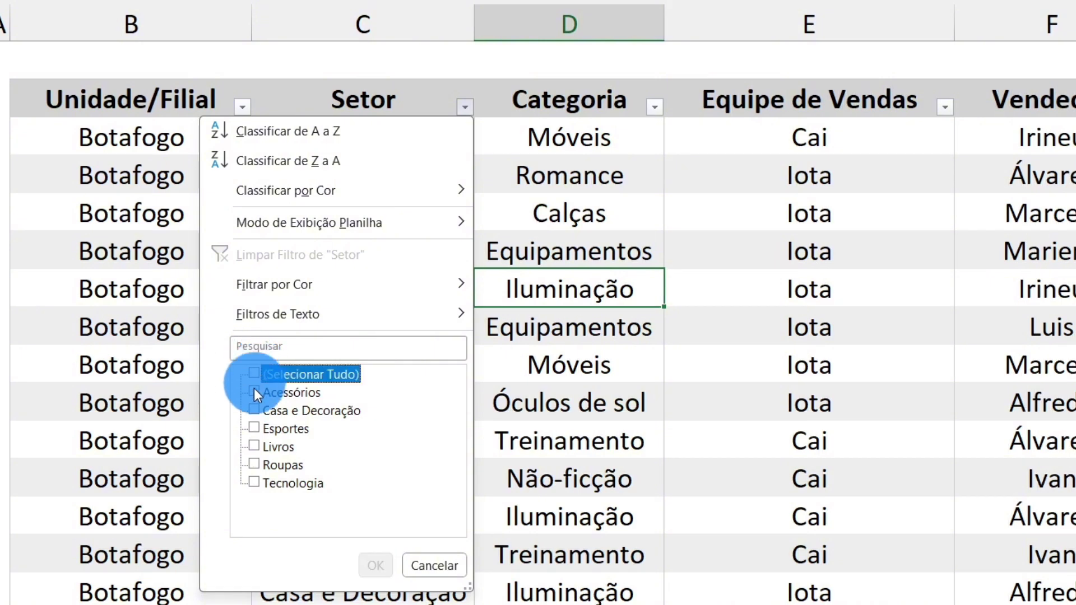
left_click(254, 483)
left_click(384, 566)
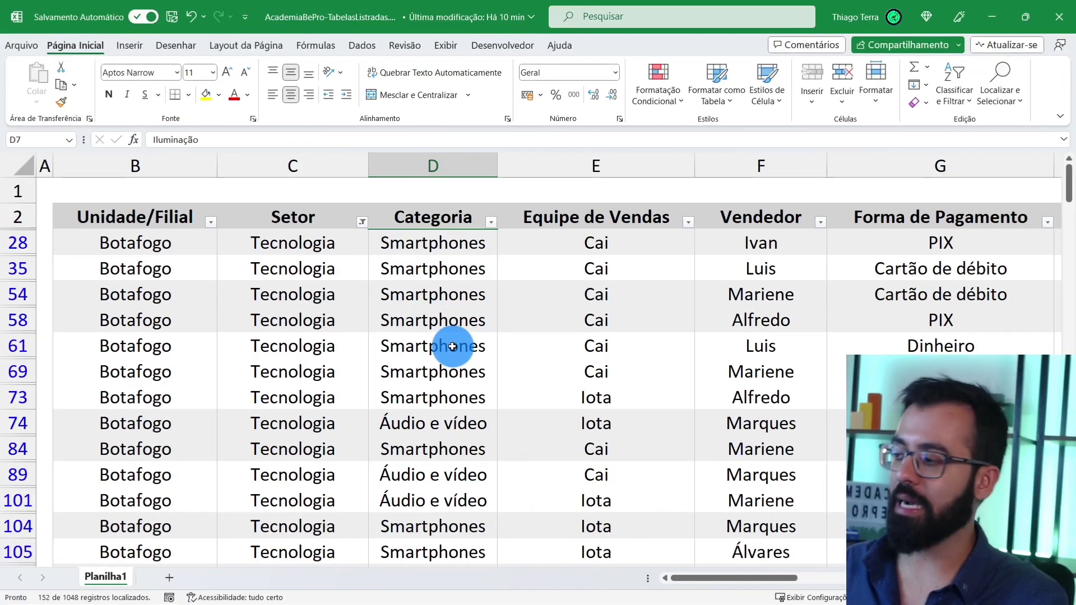
Select and scroll through the filtered Tecnologia cells in column C to review them
left_click_drag(335, 249, 346, 508)
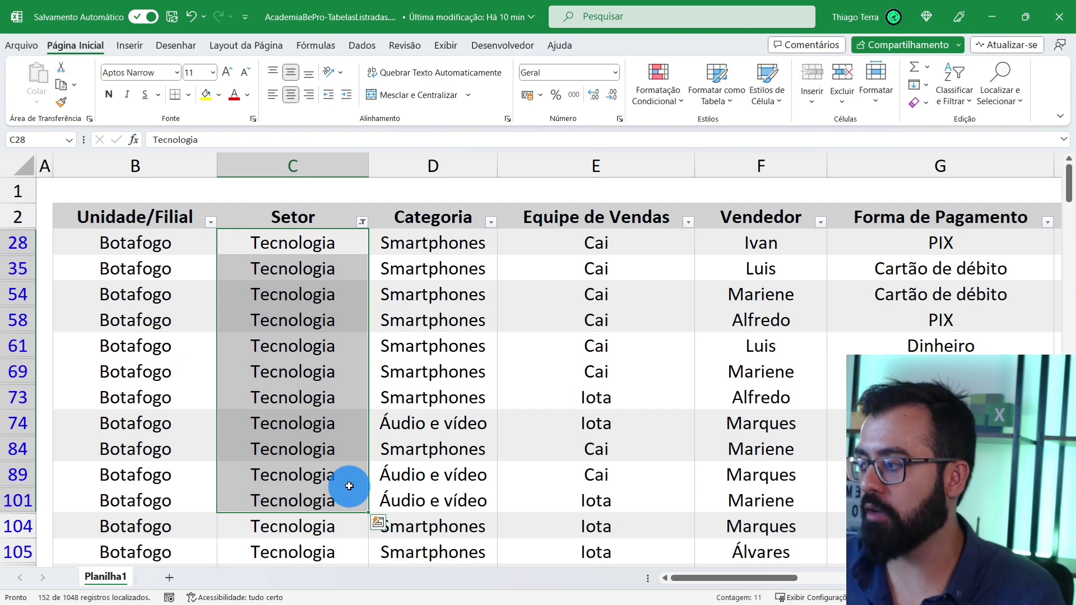
left_click(346, 399)
scroll(355, 439, "down", 3)
scroll(355, 439, "down", 1)
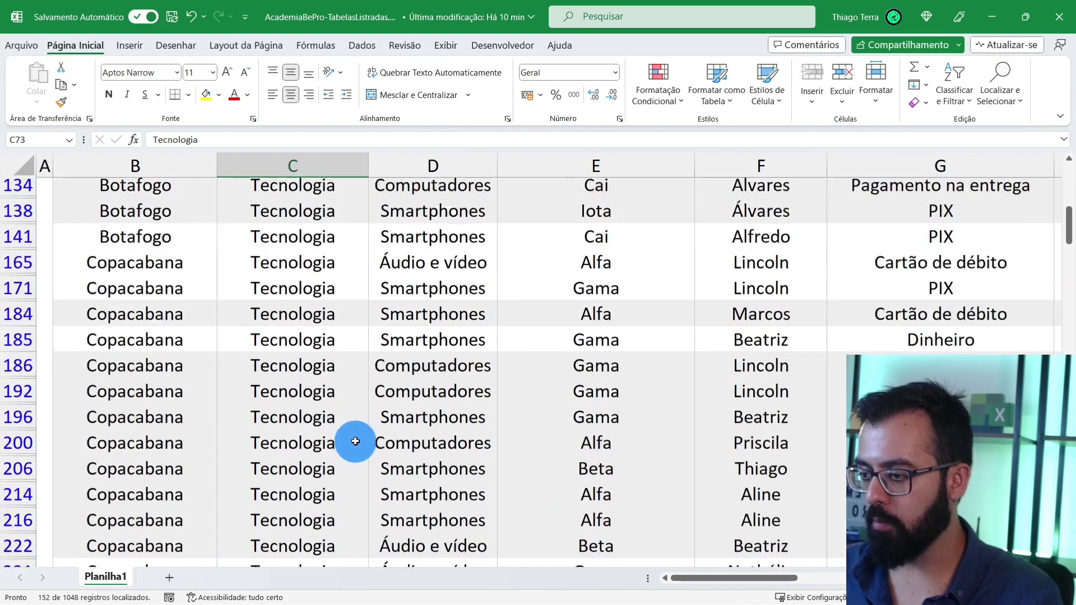
scroll(350, 337, "down", 2)
left_click_drag(346, 247, 350, 429)
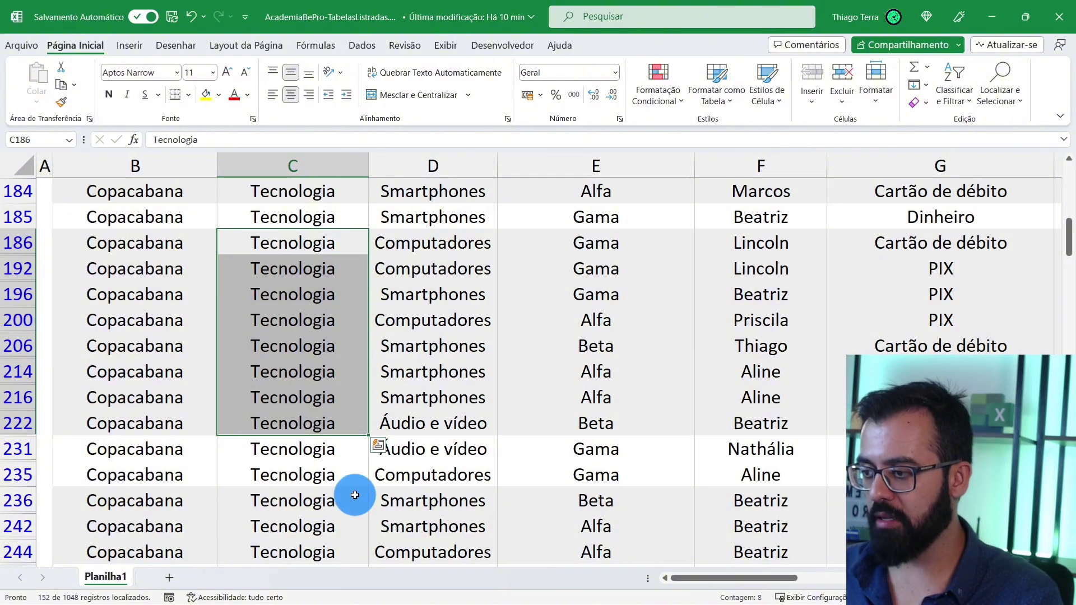
scroll(354, 494, "down", 2)
left_click(342, 447)
left_click(337, 296)
scroll(332, 470, "down", 1)
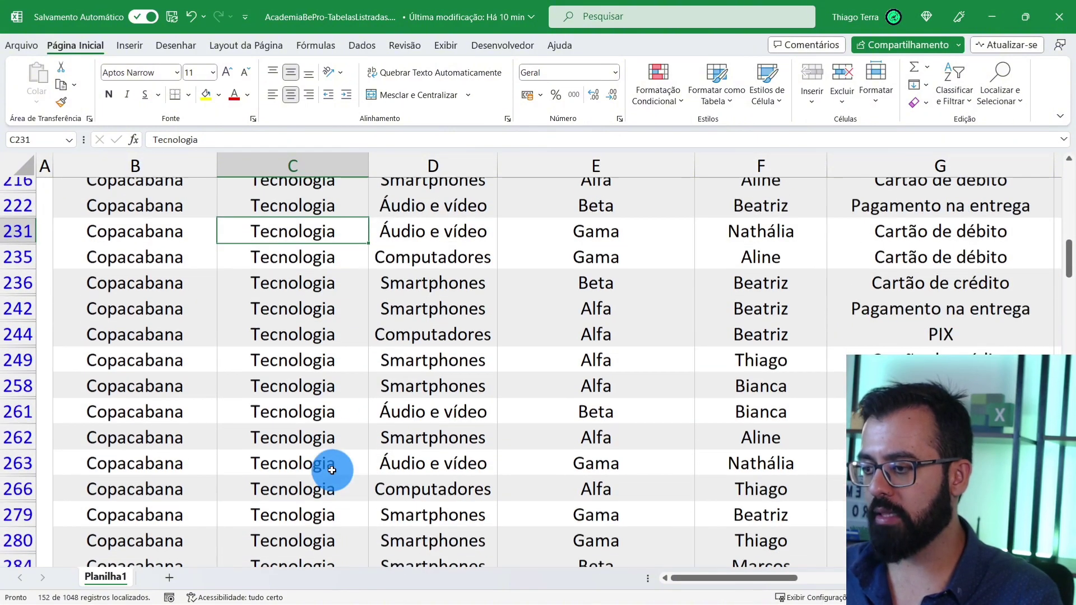
scroll(332, 470, "down", 2)
scroll(332, 470, "down", 3)
scroll(332, 470, "down", 1)
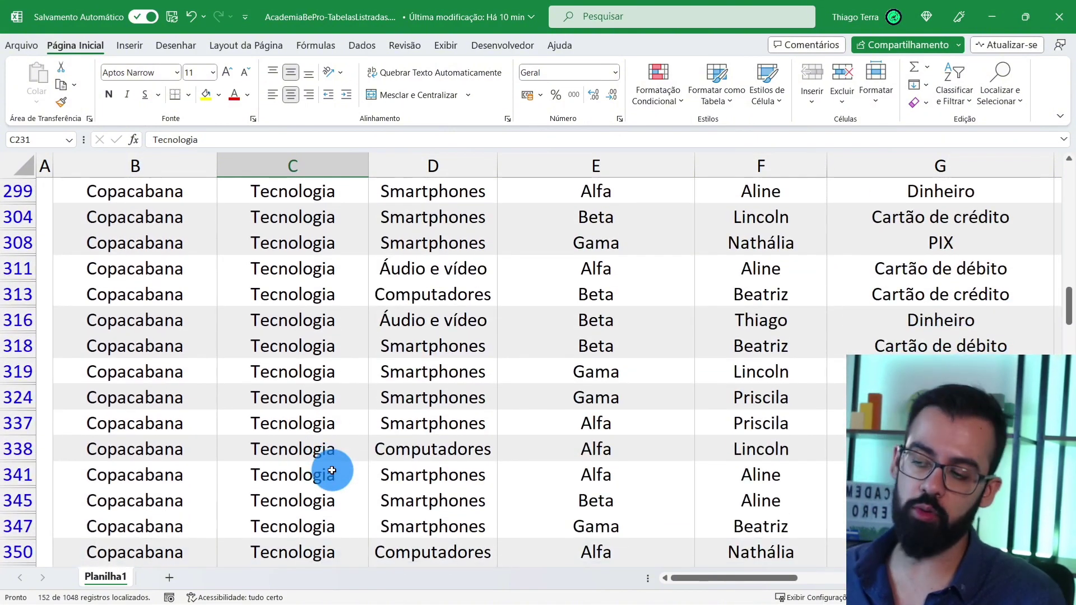
scroll(332, 470, "up", 15)
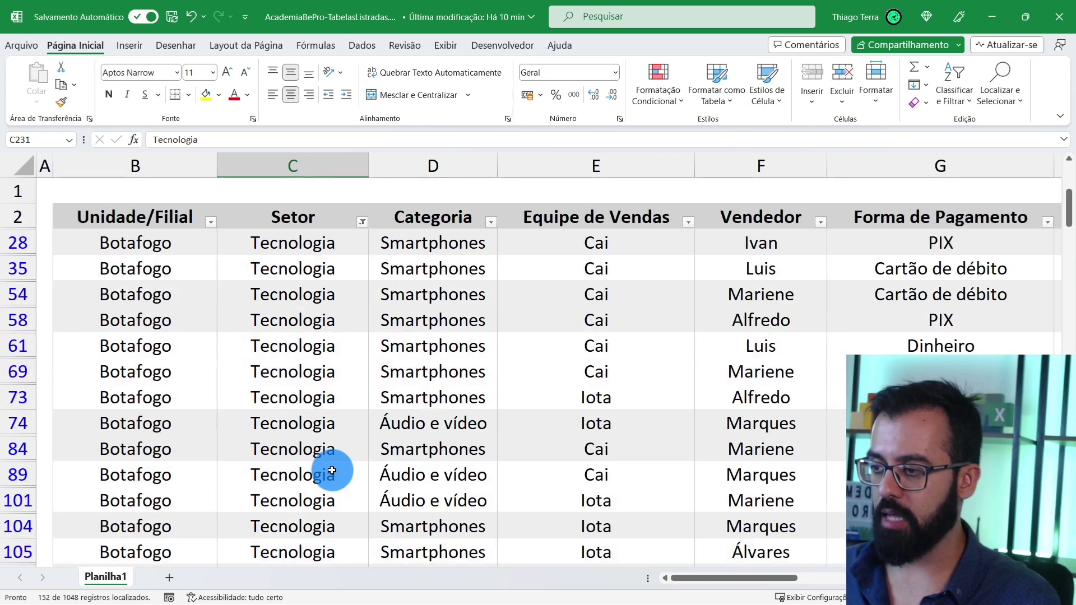
Clear the Setor filter to show all rows, then insert two blank rows above row 6
left_click(362, 221)
left_click(268, 319)
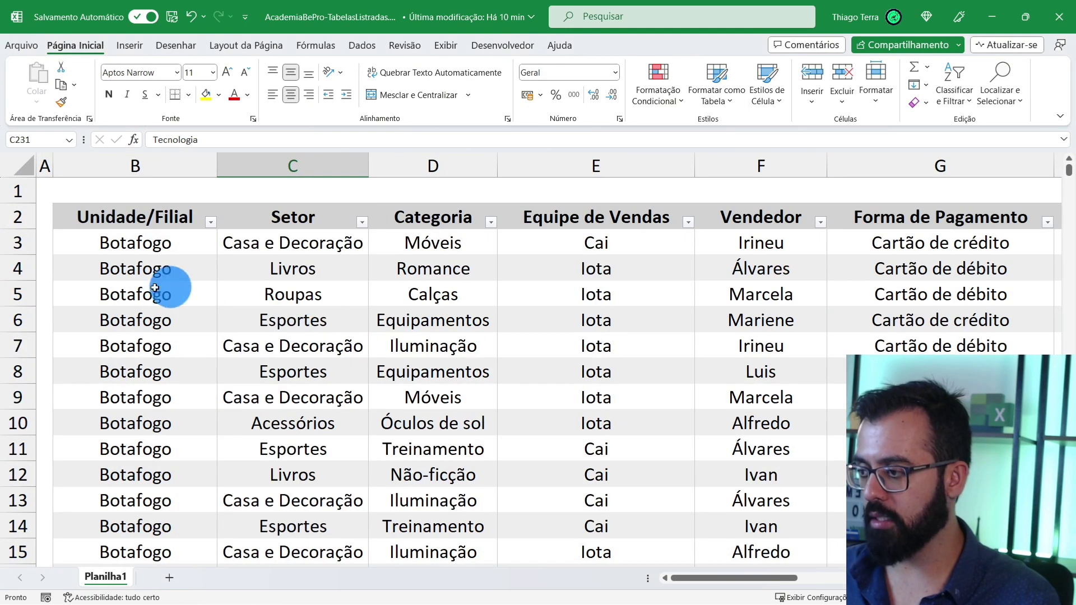
right_click(15, 319)
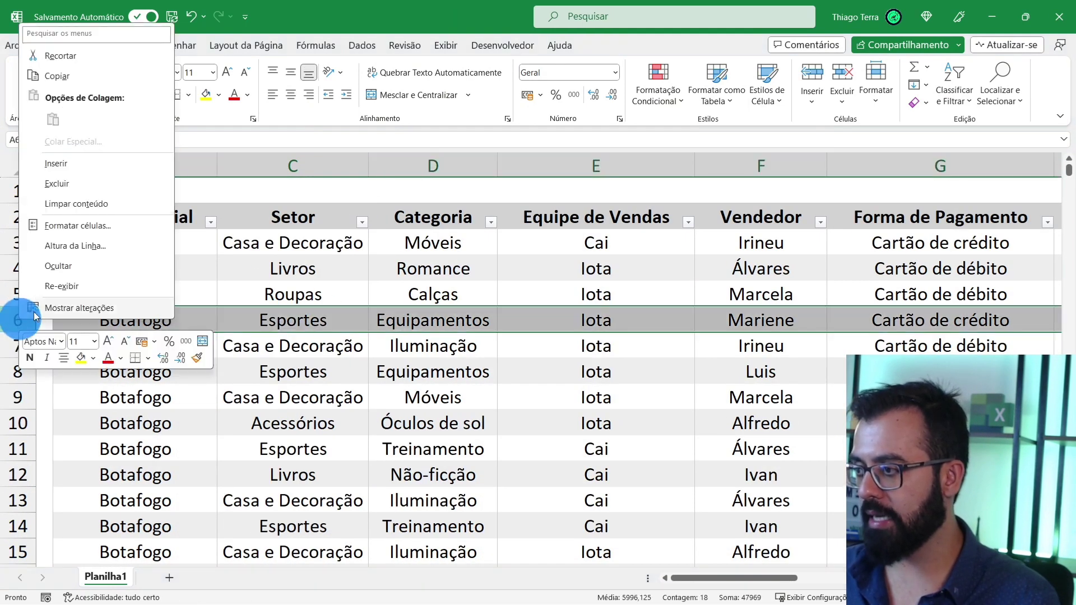
left_click(90, 163)
left_click(195, 264)
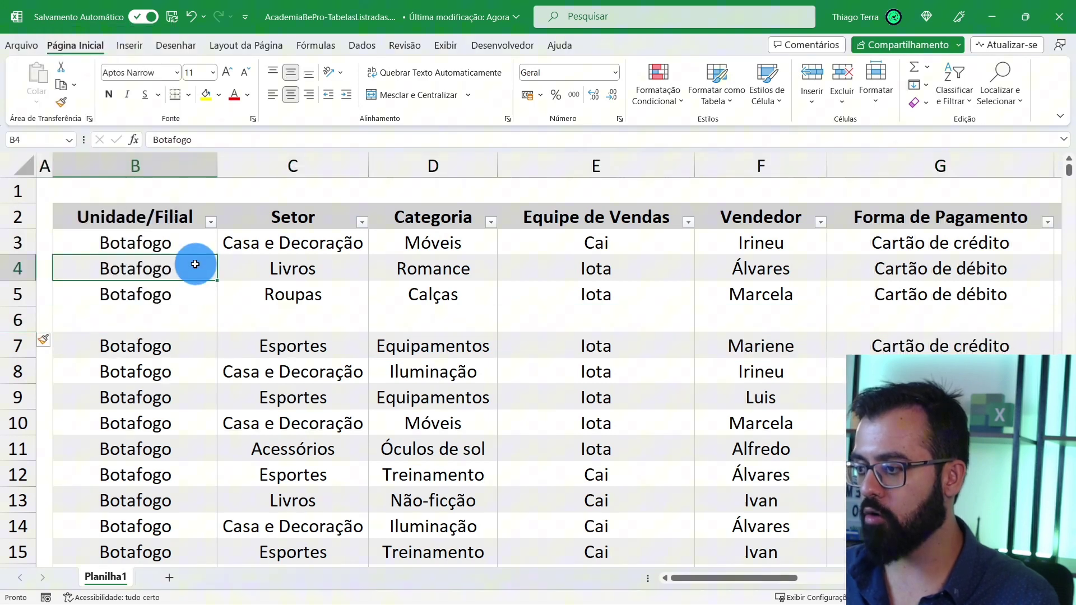
right_click(24, 316)
left_click(90, 153)
Select the blank cells B6:B7 and check row 9's options without changing anything
left_click(167, 339)
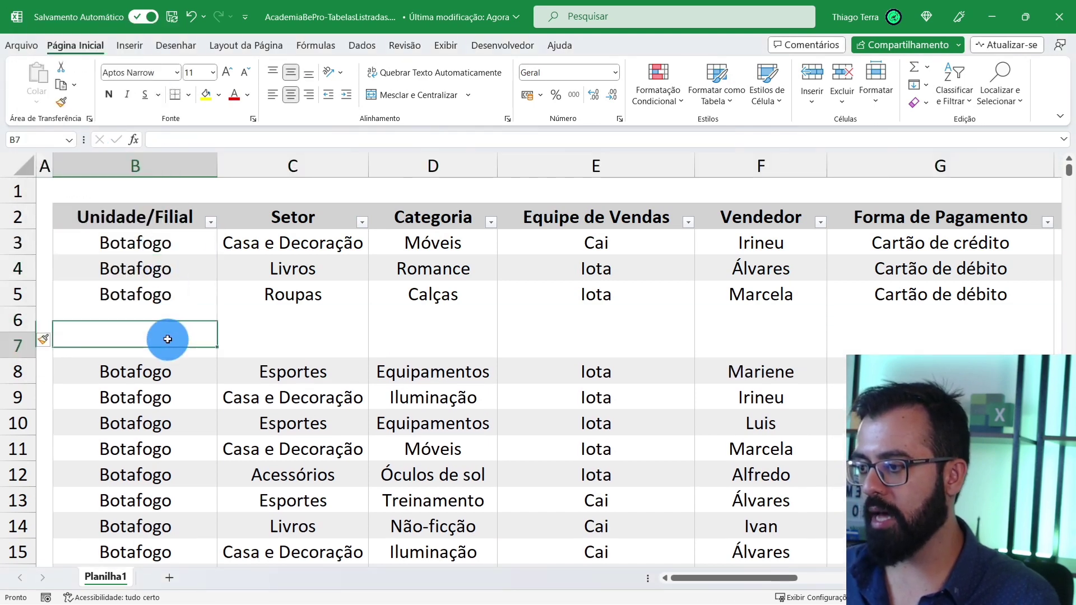
left_click_drag(168, 339, 199, 312)
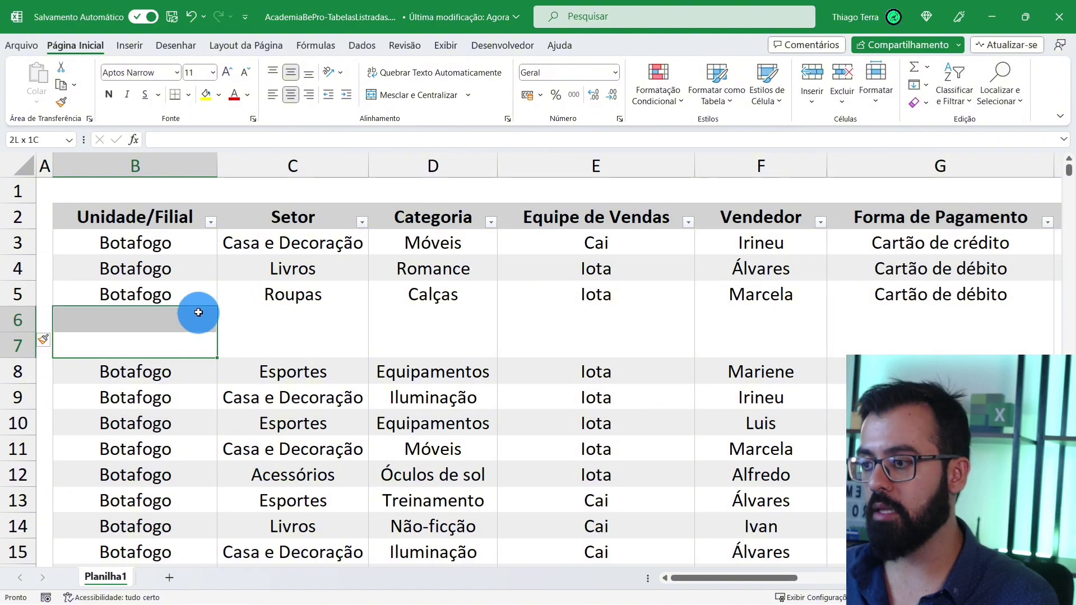
left_click(370, 451)
right_click(14, 398)
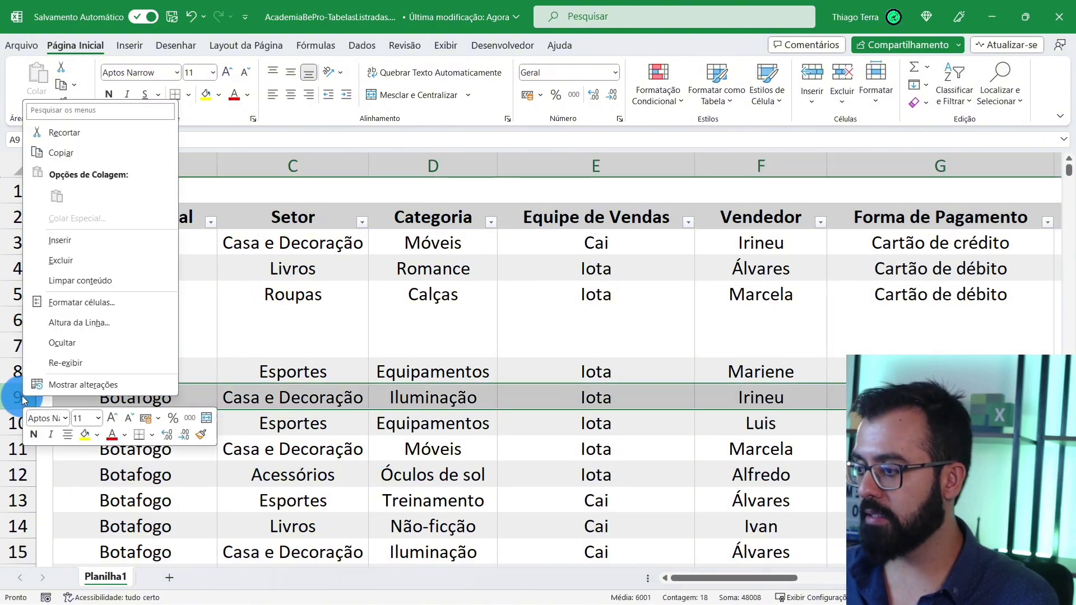
key("Escape")
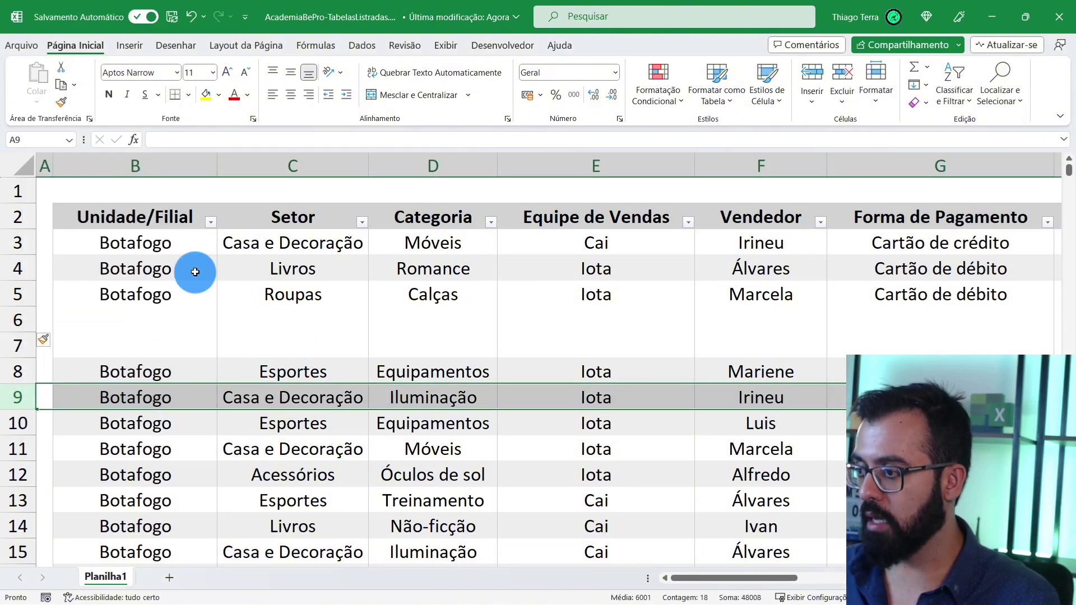
Fill Botafogo from B4 down into the blank cells B5 through B7
left_click(189, 296)
left_click(202, 274)
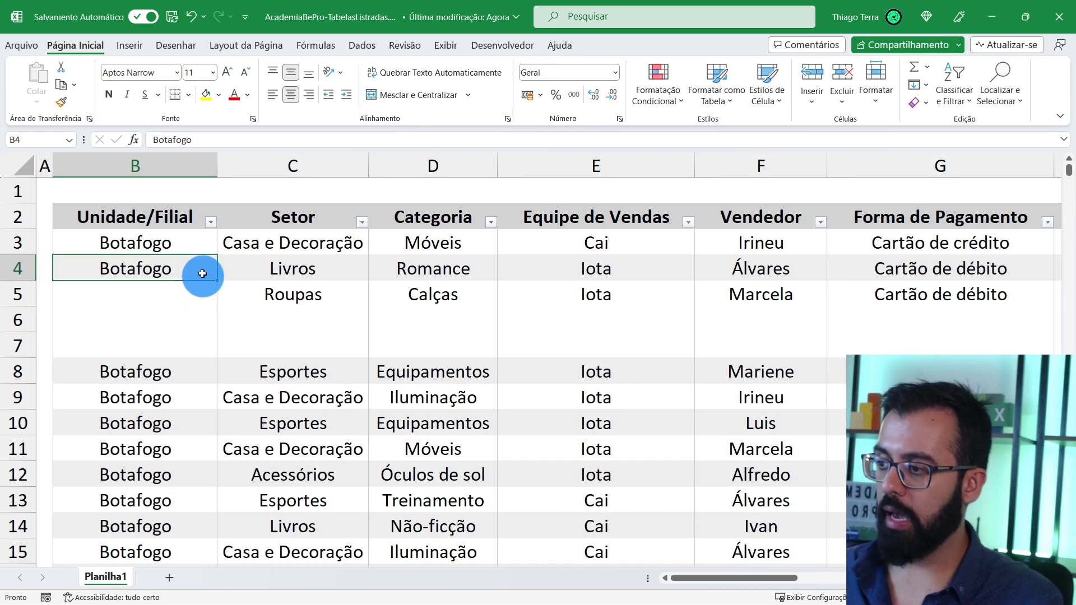
left_click_drag(219, 280, 205, 360)
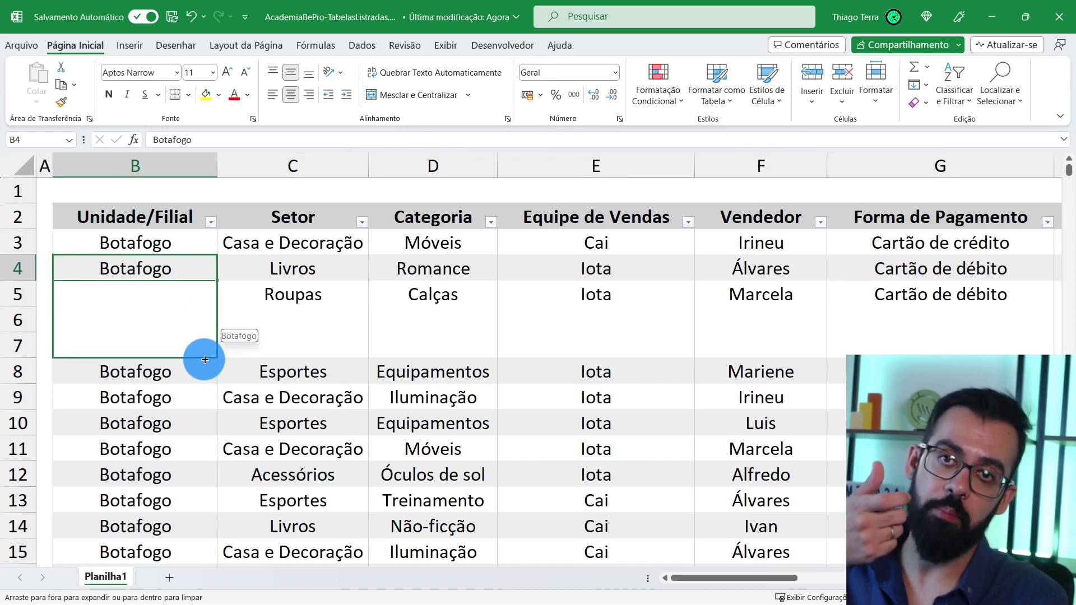
left_click_drag(205, 360, 204, 356)
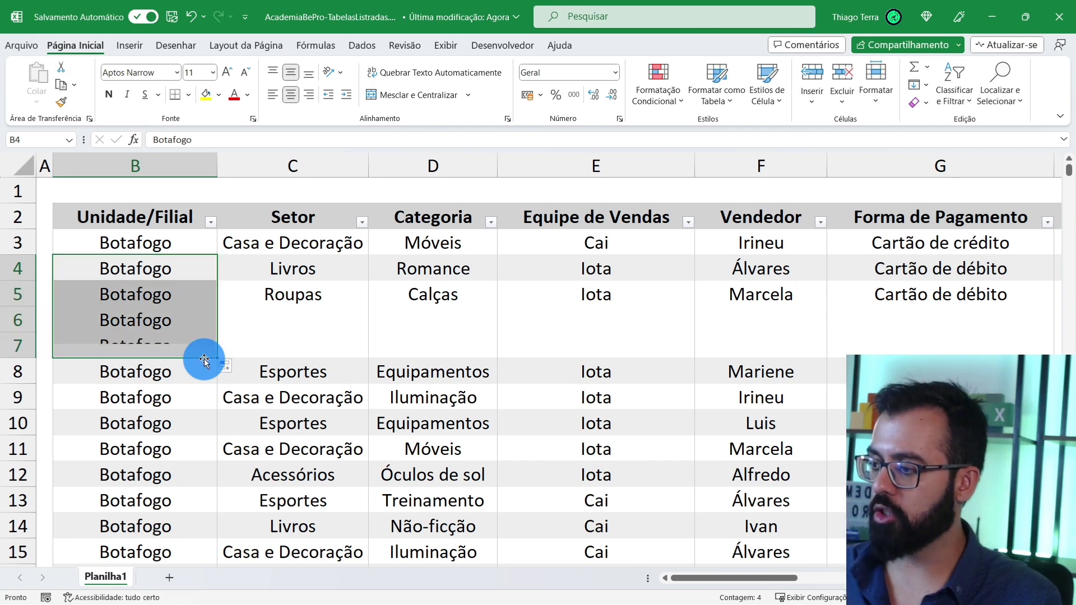
left_click(264, 348)
left_click_drag(204, 272, 193, 338)
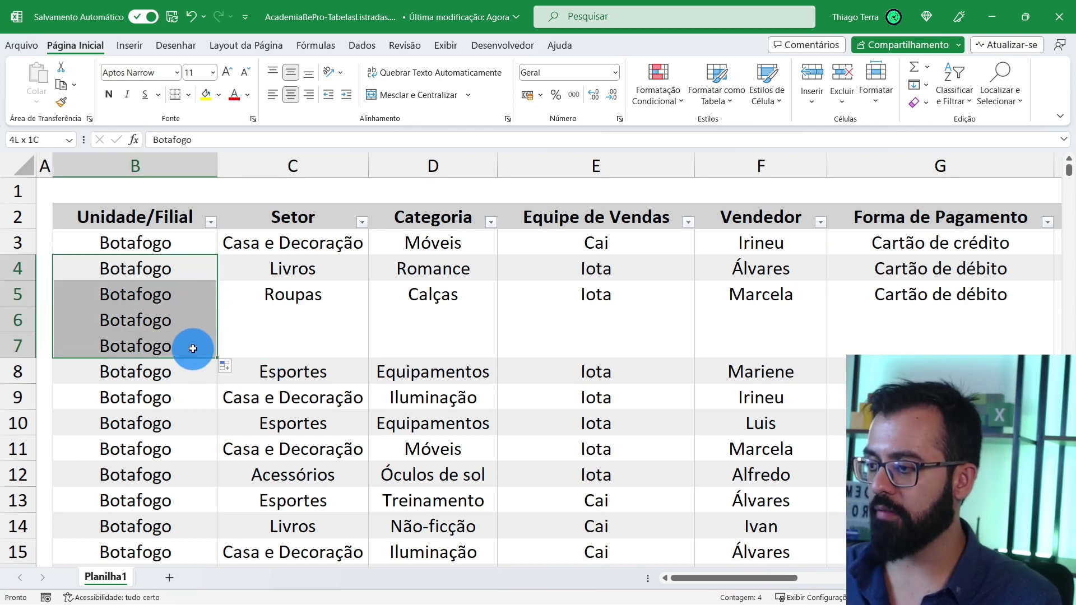
left_click(196, 319)
left_click(206, 282)
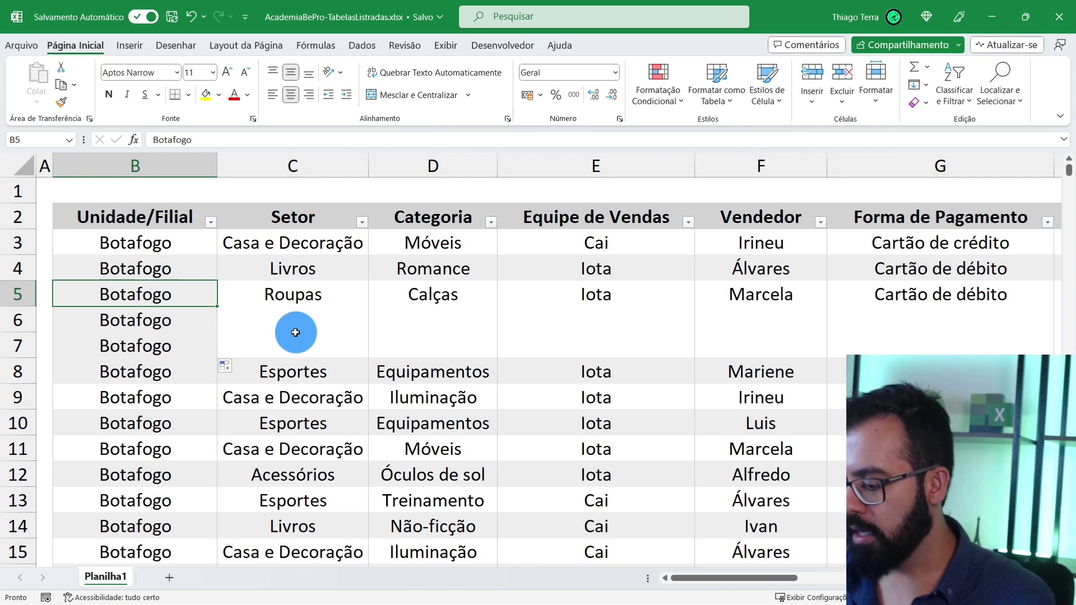
Undo the Botafogo fill and inserted rows, then switch off the table's AutoFilter
key("ctrl+z")
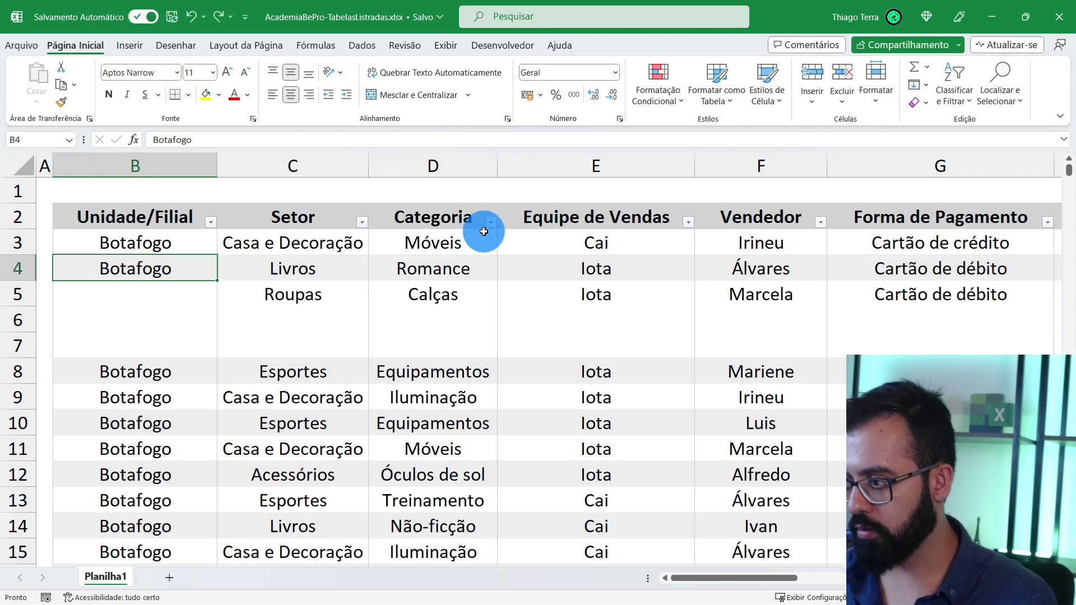
key("ctrl+z")
key("ctrl+z")
key("ctrl+z")
left_click(484, 231)
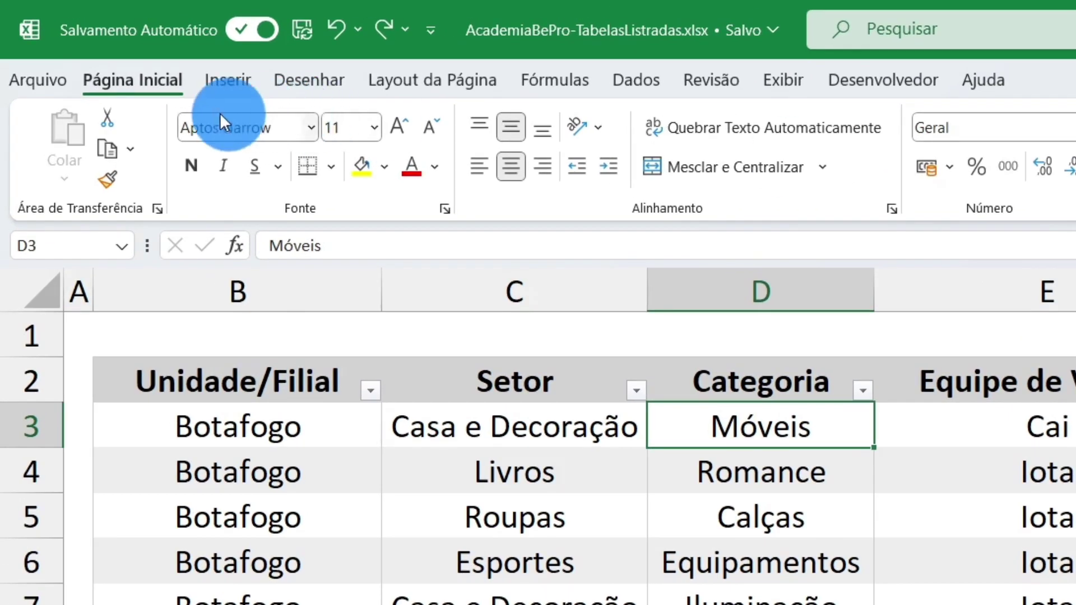
left_click(862, 167)
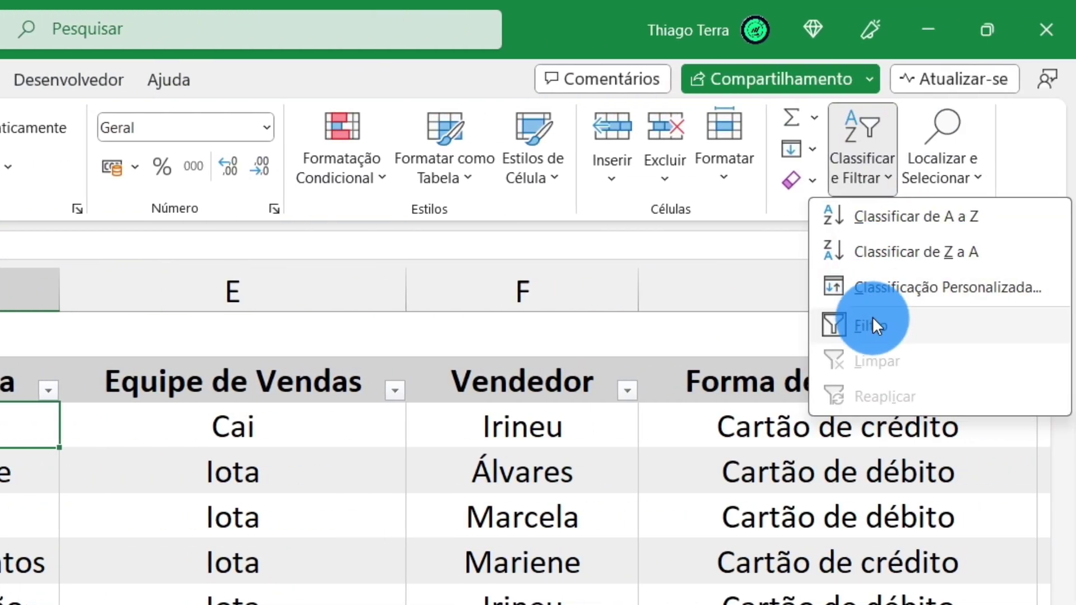
left_click(871, 321)
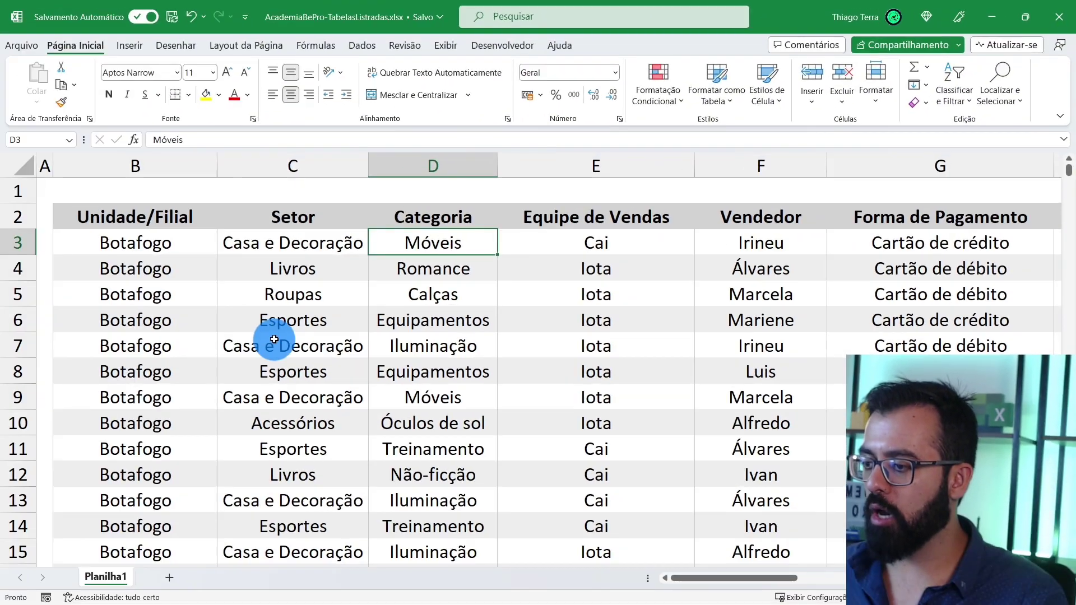
left_click(310, 346)
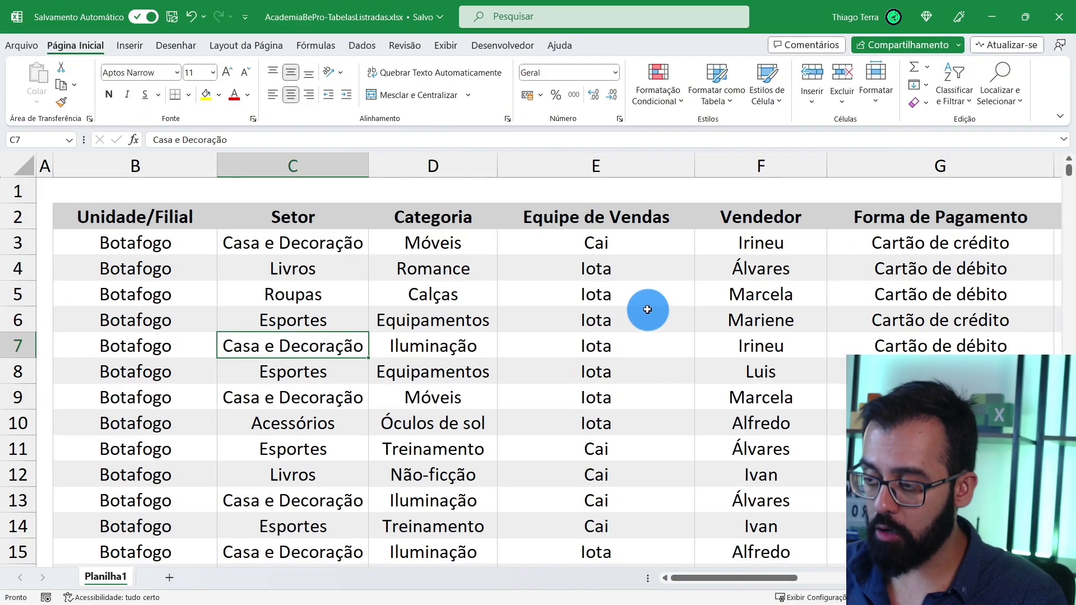
Select the whole data table with Ctrl+A and apply Limpar Formatos to strip all formatting
key("ctrl+a")
scroll(531, 337, "down", 10)
scroll(531, 337, "down", 16)
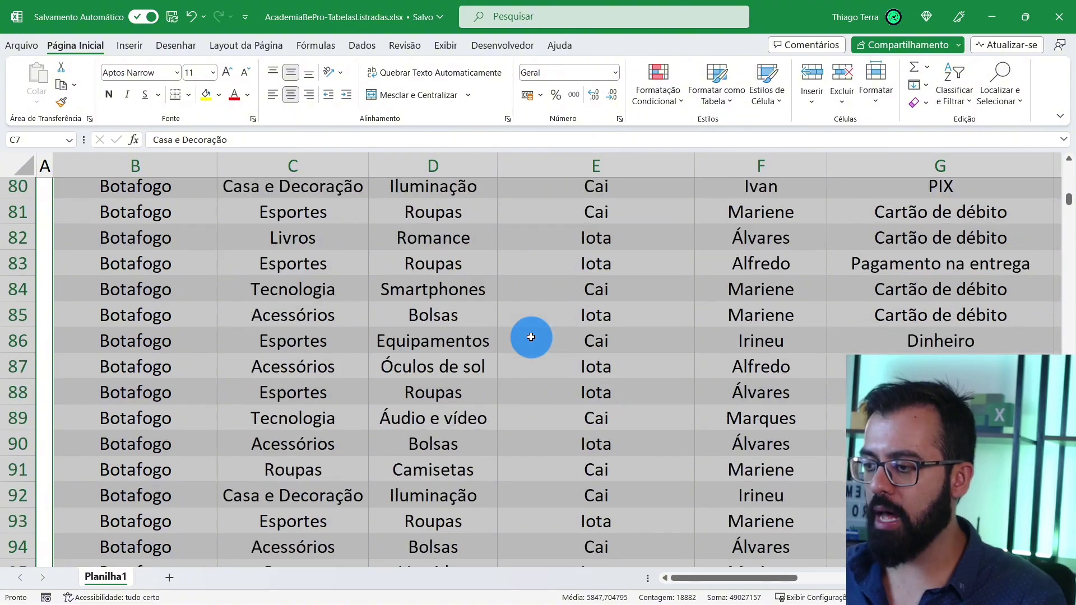
scroll(531, 337, "down", 20)
scroll(531, 337, "down", 20)
scroll(531, 337, "down", 20)
scroll(531, 337, "down", 20)
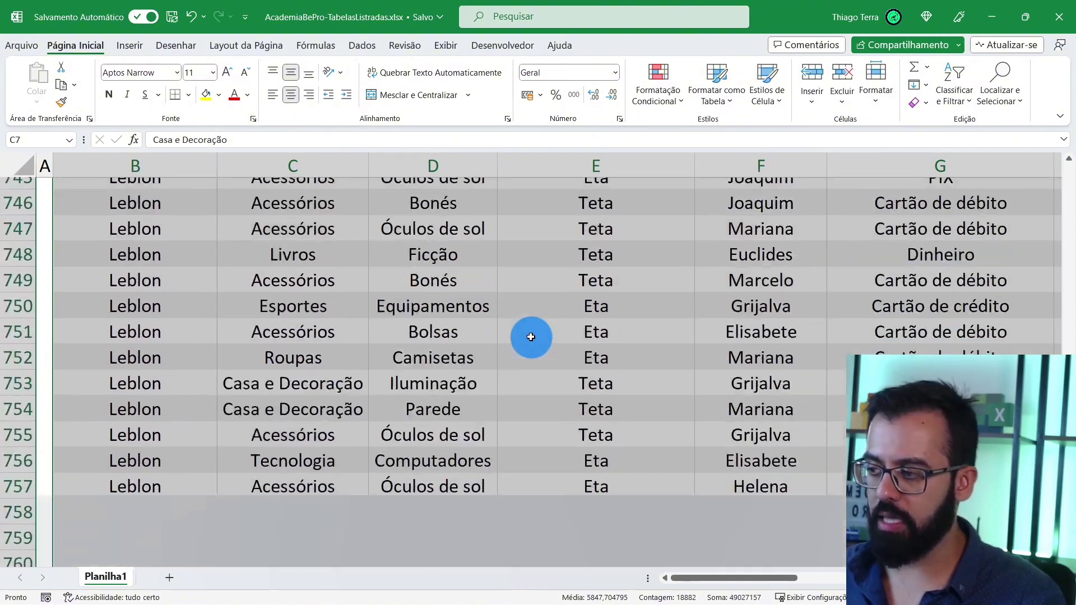
scroll(531, 337, "up", 8)
scroll(531, 337, "up", 20)
scroll(531, 337, "up", 20)
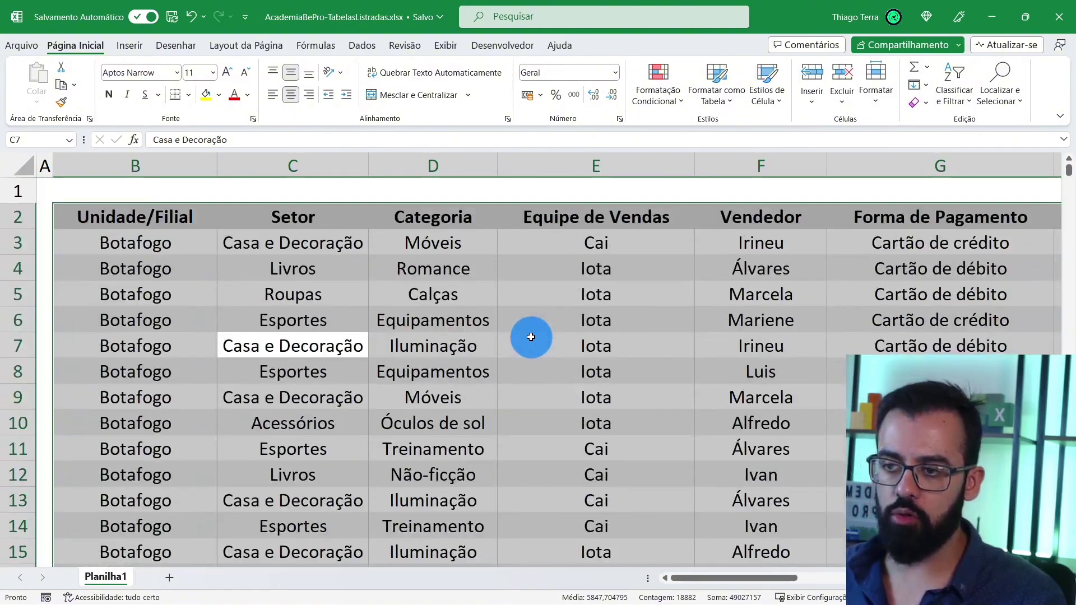
left_click_drag(681, 578, 630, 580)
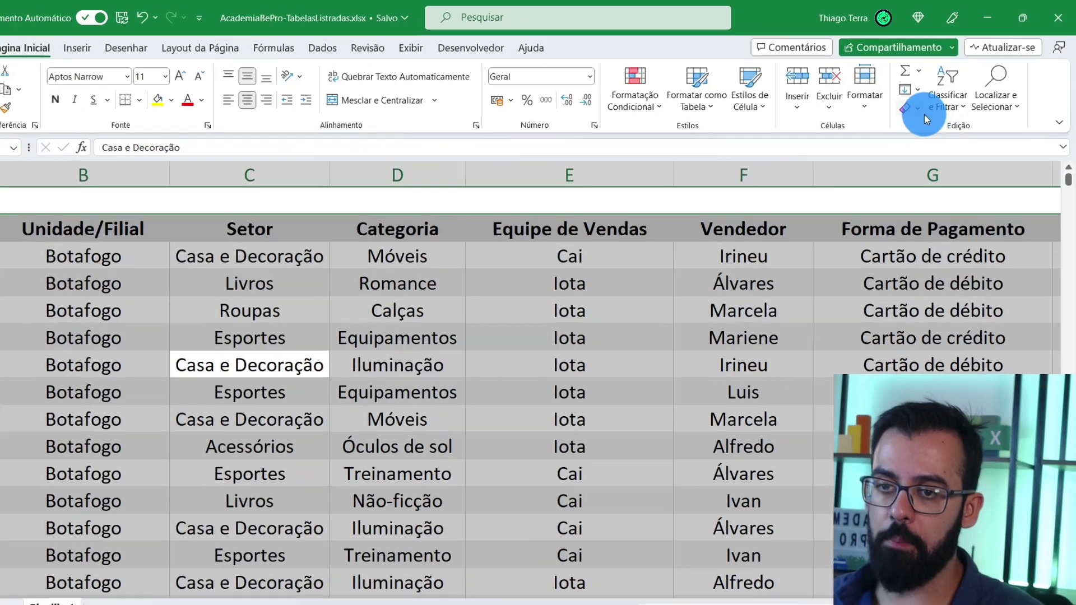
left_click(919, 111)
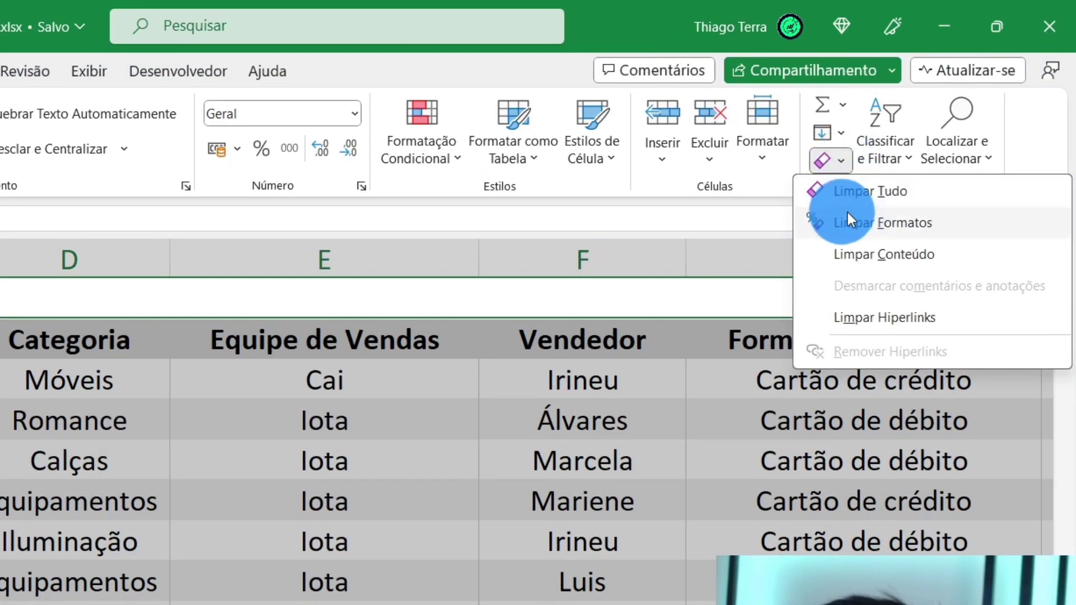
mouse_move(882, 223)
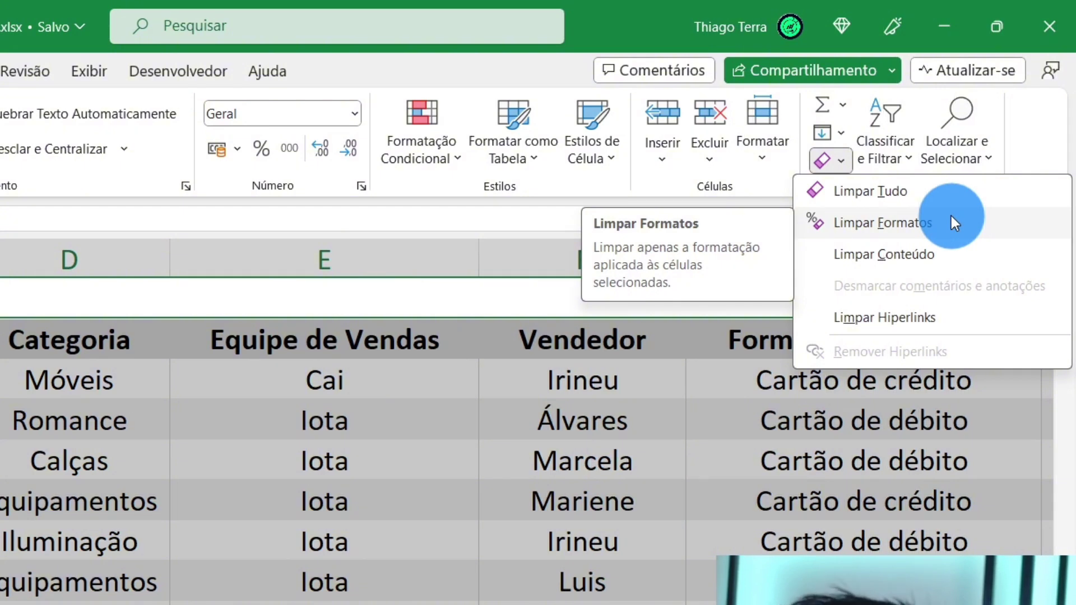
left_click(953, 221)
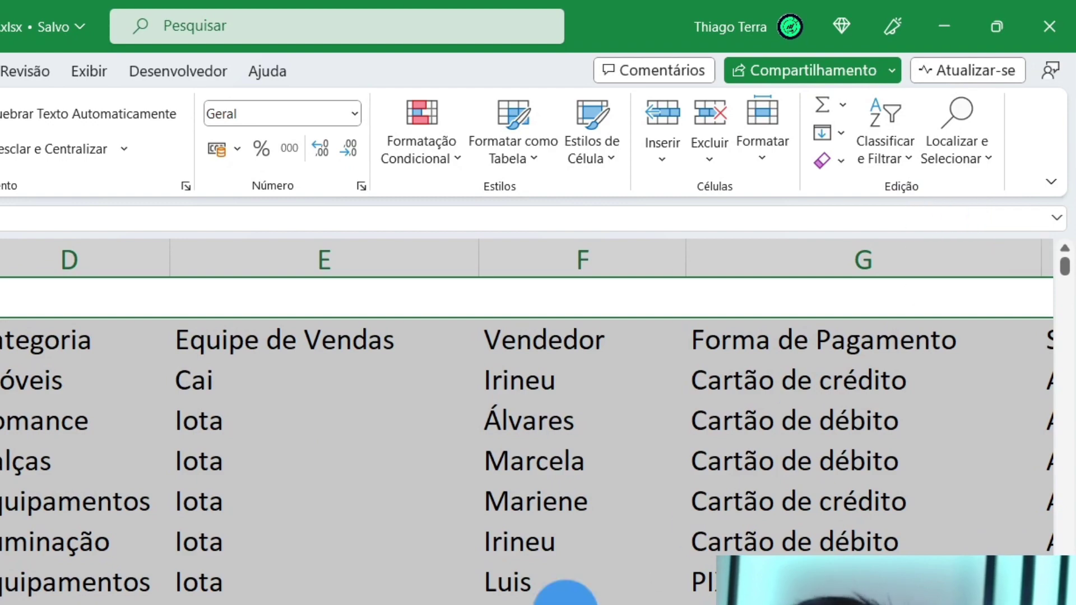
left_click_drag(729, 583, 840, 583)
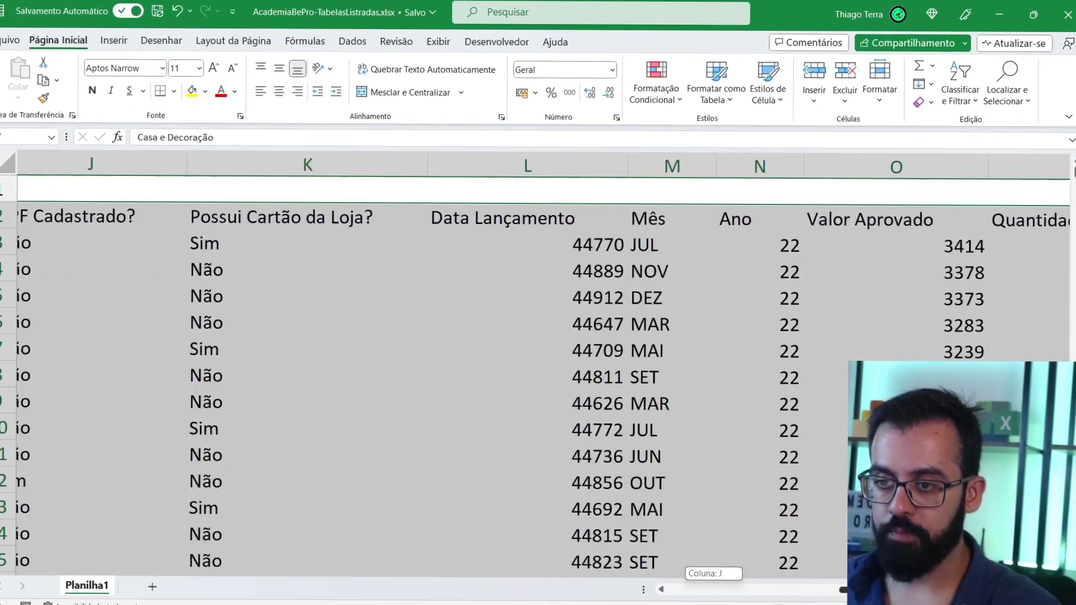
Format the Data Lançamento column as Data Abreviada (short date)
left_click(589, 163)
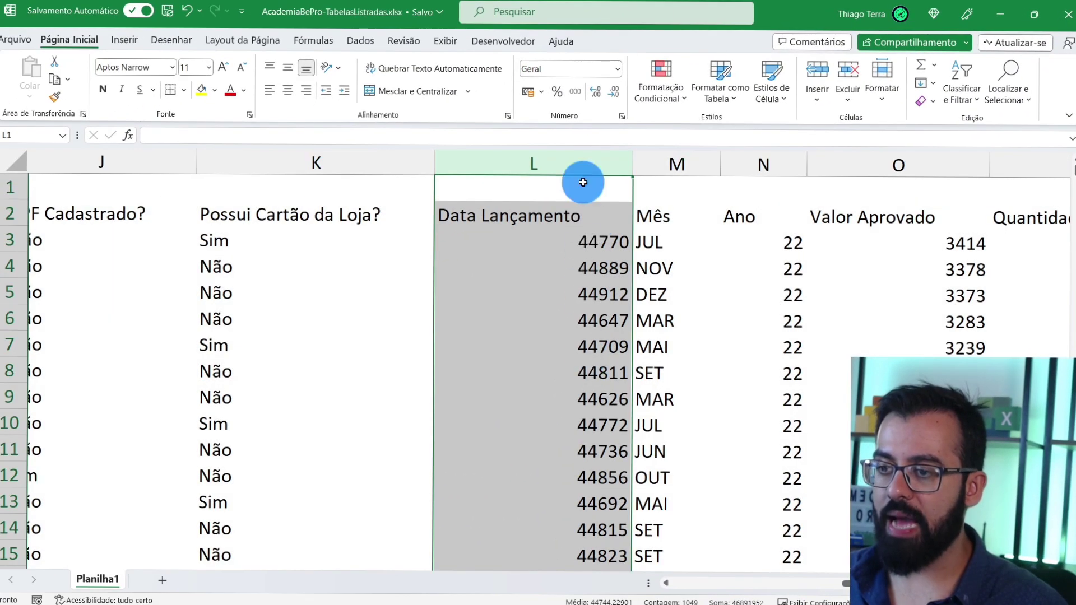
left_click_drag(573, 233, 555, 499)
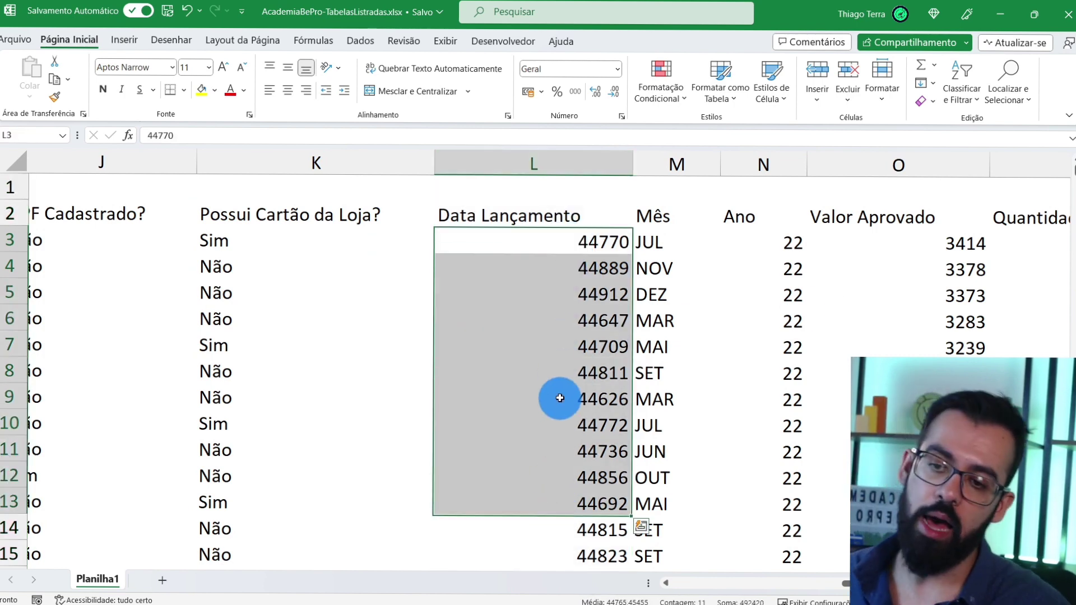
left_click_drag(956, 246, 947, 345)
left_click(931, 318)
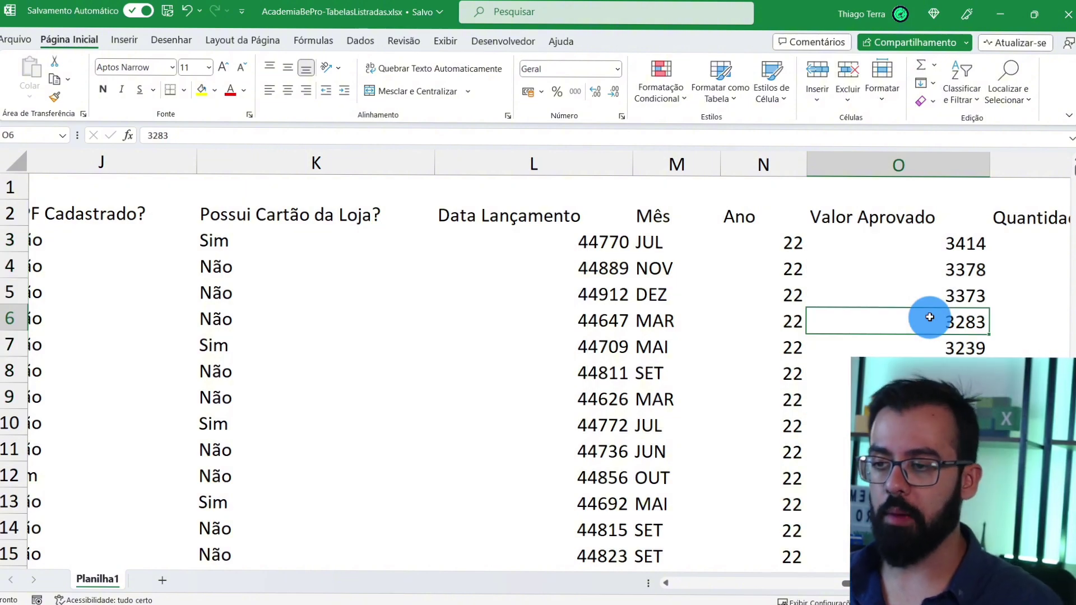
left_click(548, 153)
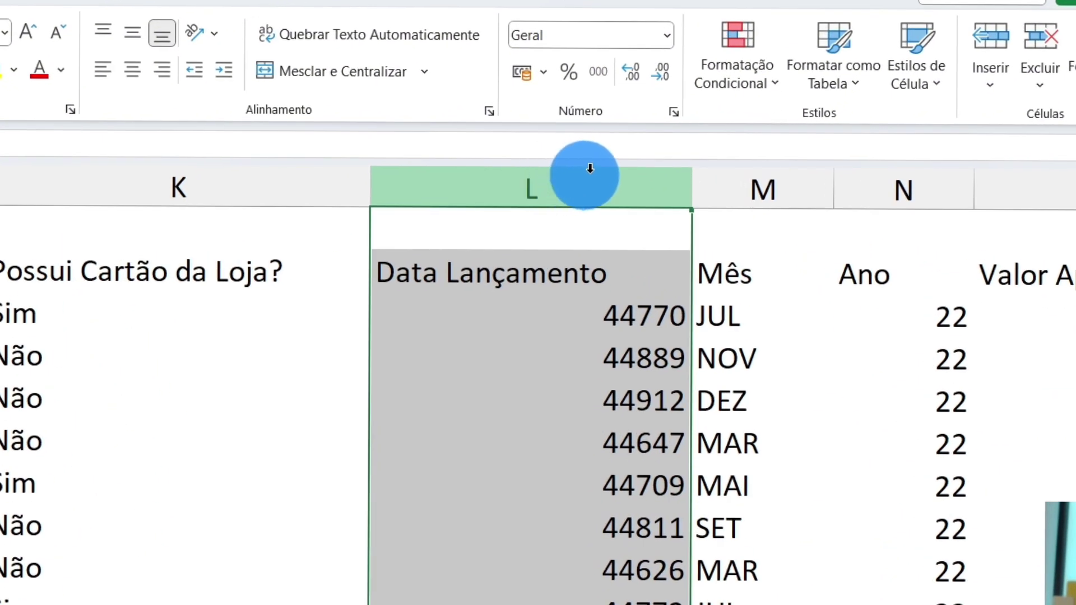
left_click(668, 35)
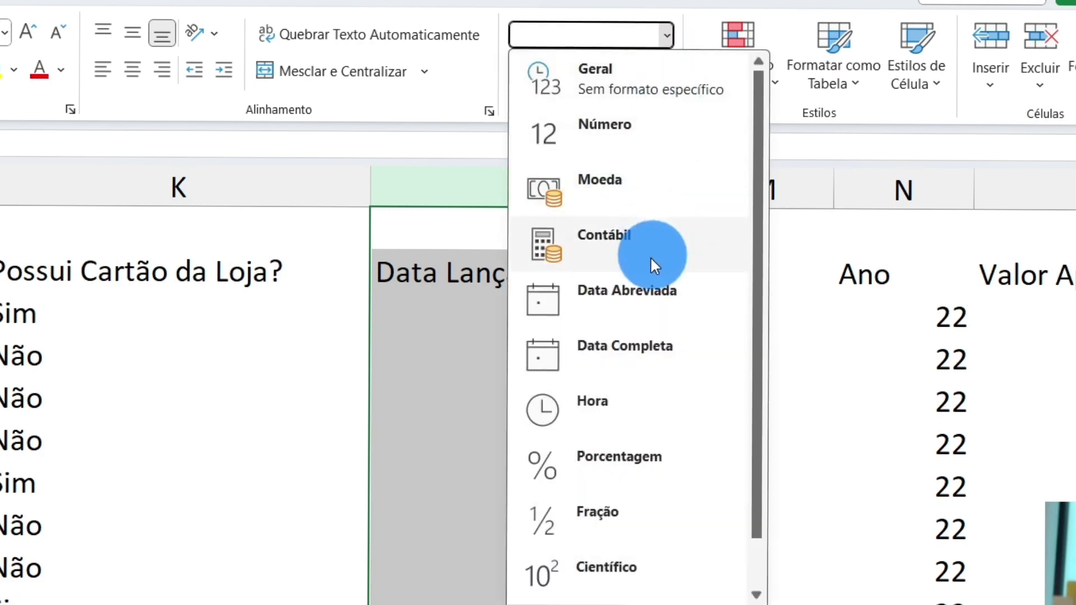
left_click(642, 292)
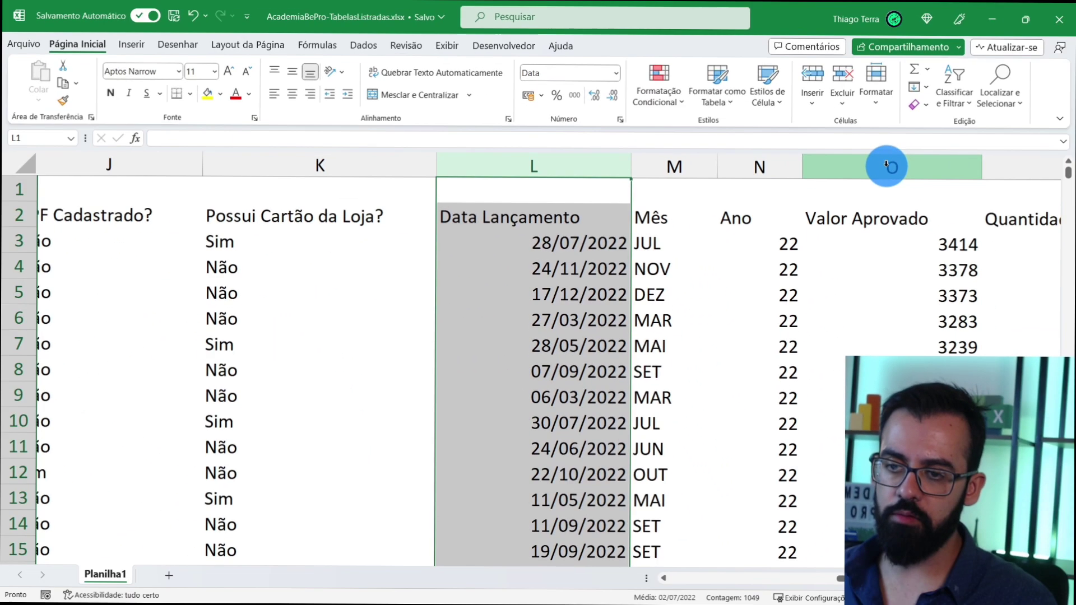
Format the Valor Aprovado column as Moeda so amounts show as R$ currency
left_click(887, 164)
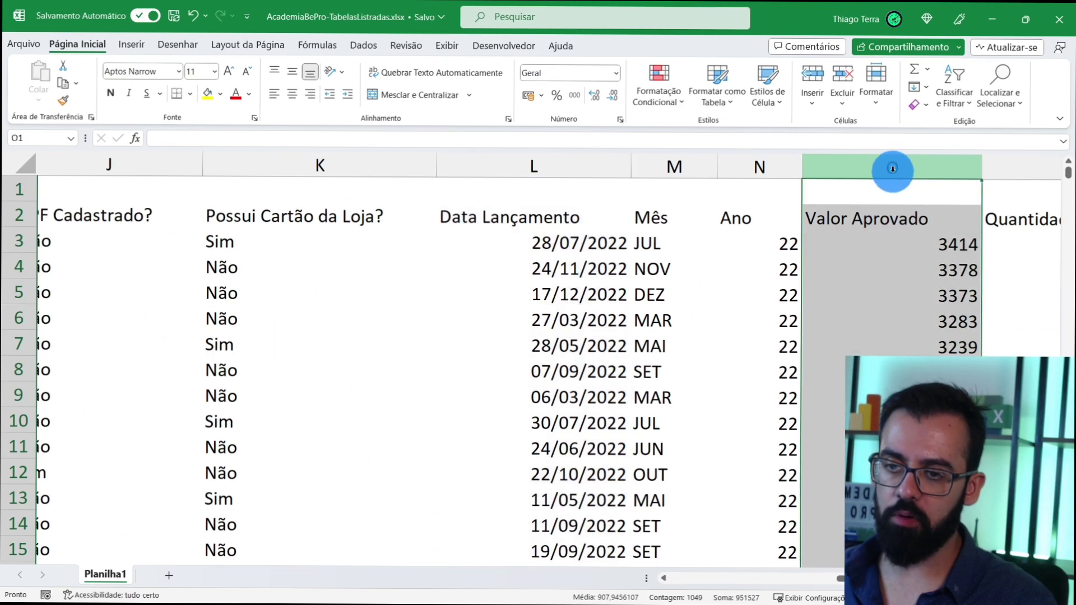
left_click(616, 73)
left_click(595, 163)
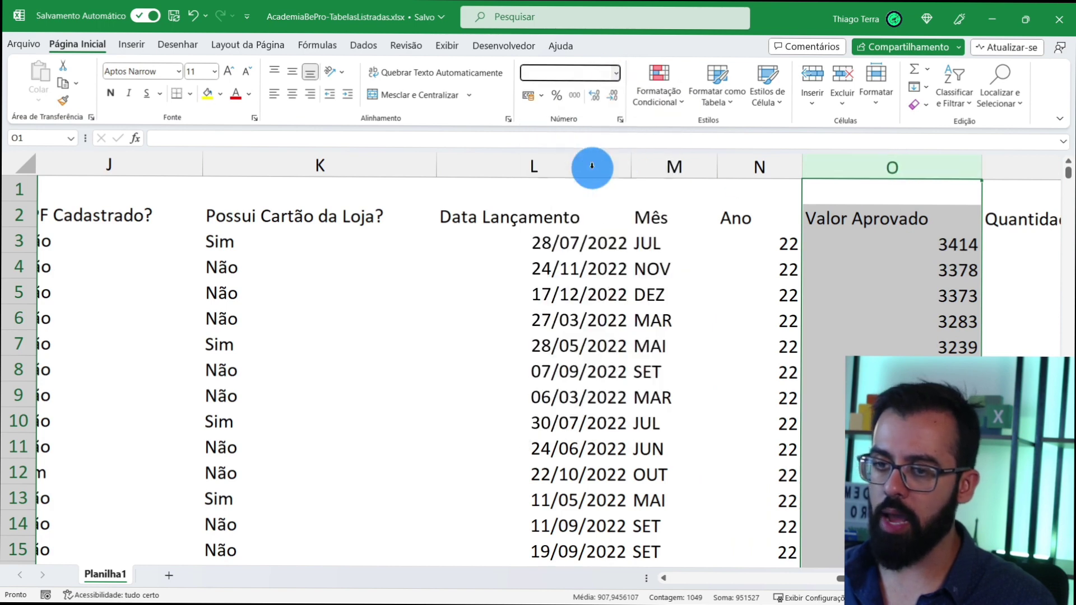
left_click(606, 273)
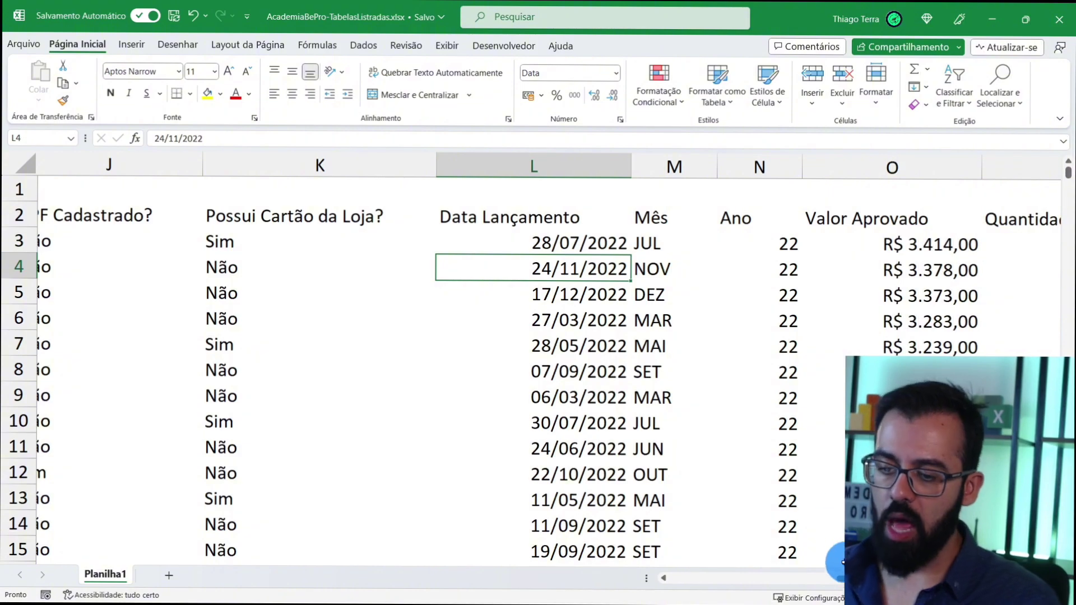
left_click_drag(838, 578, 672, 578)
Select a Unidade/Filial cell and turn sheet gridlines on from the Exibir settings
left_click(176, 285)
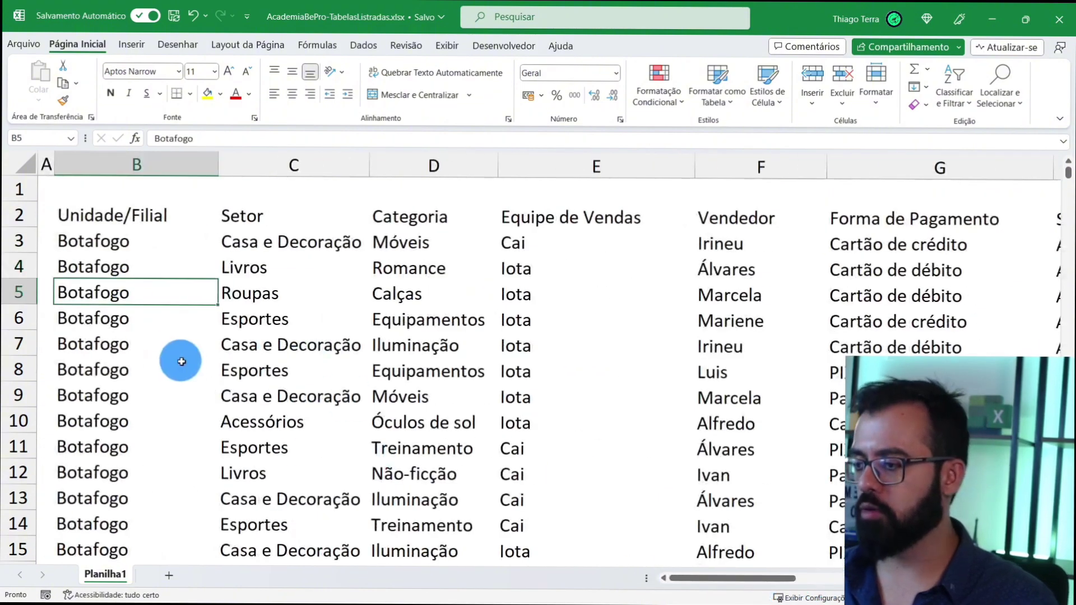
scroll(183, 365, "down", 3, "ctrl")
scroll(183, 364, "down", 2, "ctrl")
scroll(183, 368, "up", 2, "ctrl")
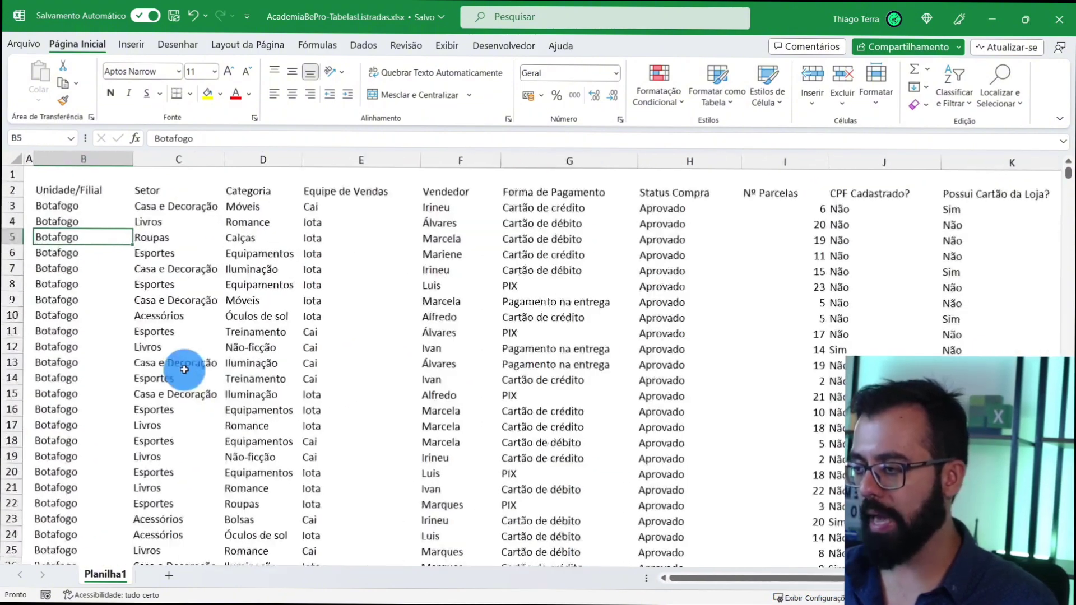
scroll(185, 369, "up", 3, "ctrl")
scroll(184, 370, "up", 2)
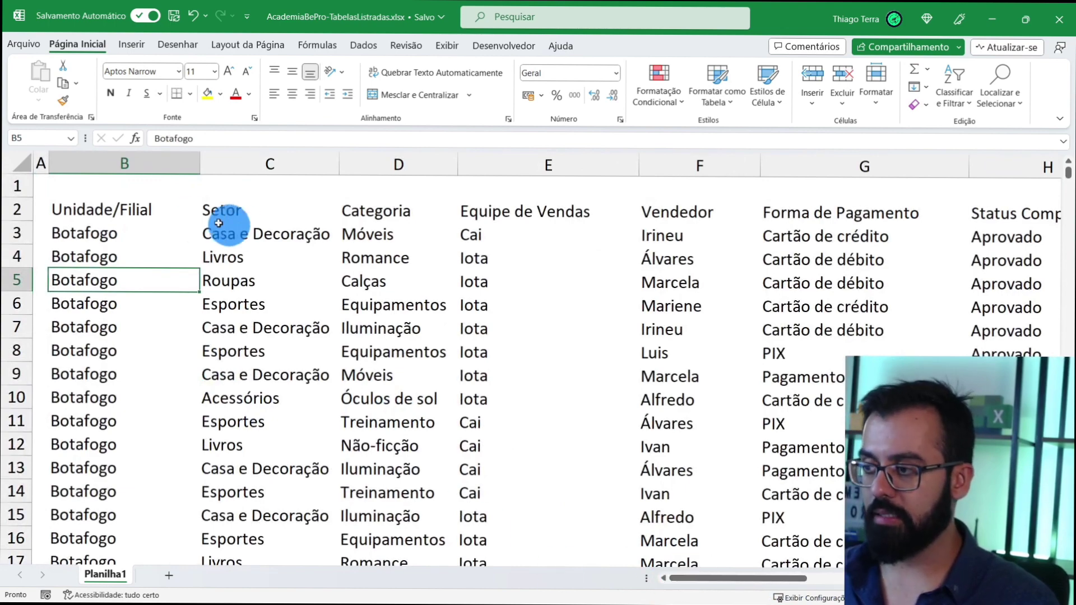
left_click(165, 232)
left_click(167, 283)
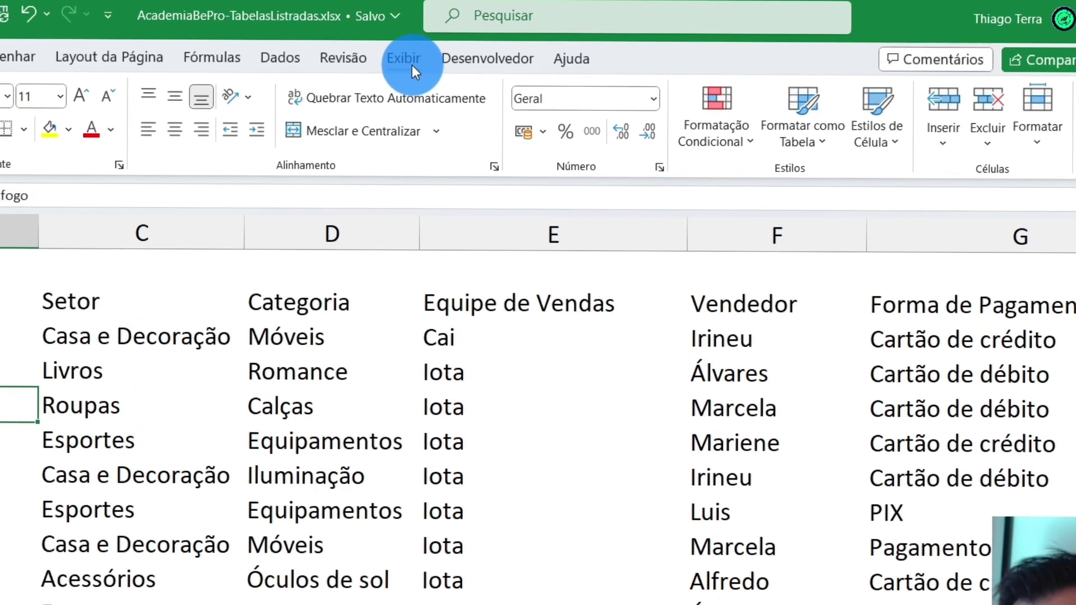
left_click(451, 49)
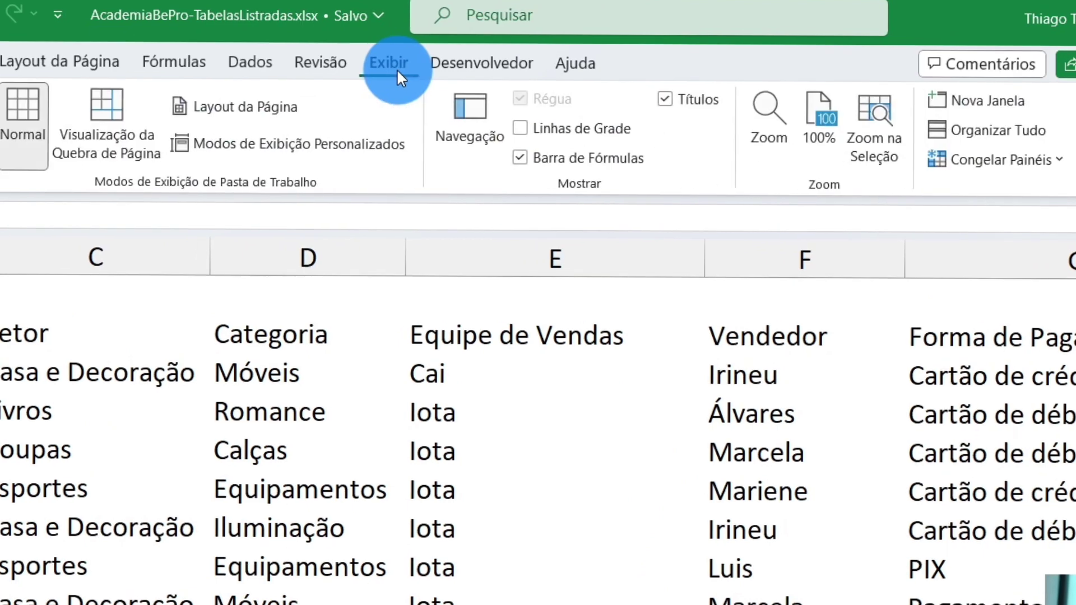
left_click(530, 130)
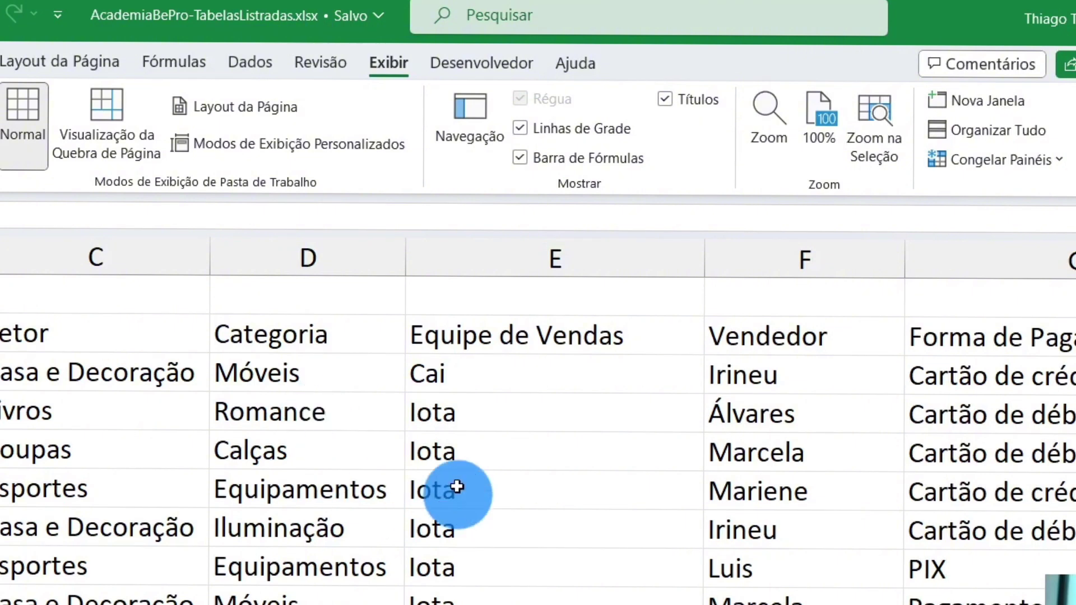
After selecting a few ranges, uncheck Linhas de Grade to hide the sheet gridlines
left_click_drag(550, 423, 578, 572)
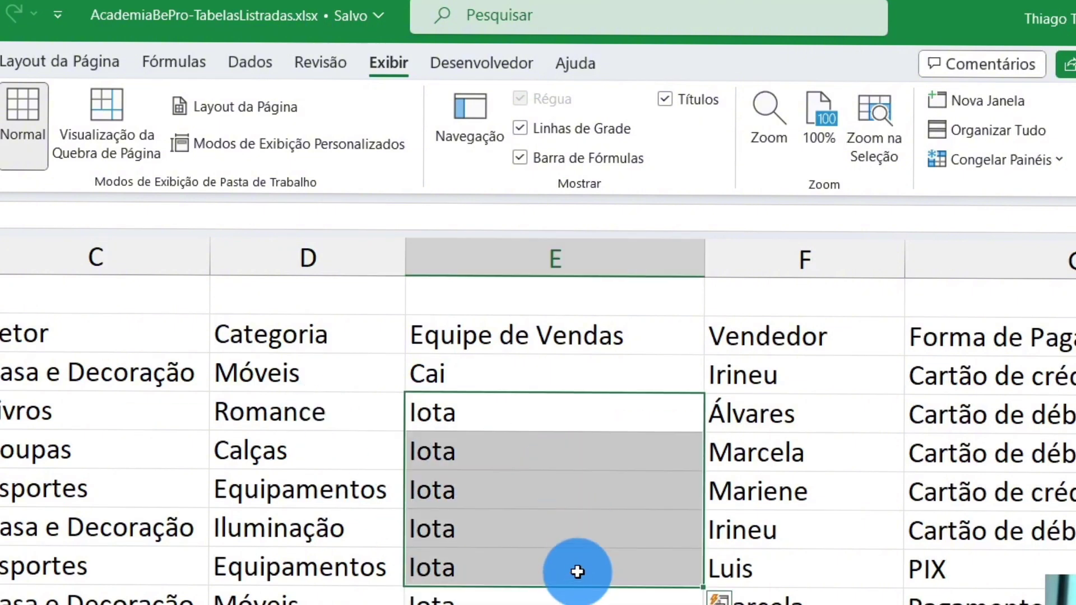
left_click_drag(578, 572, 588, 487)
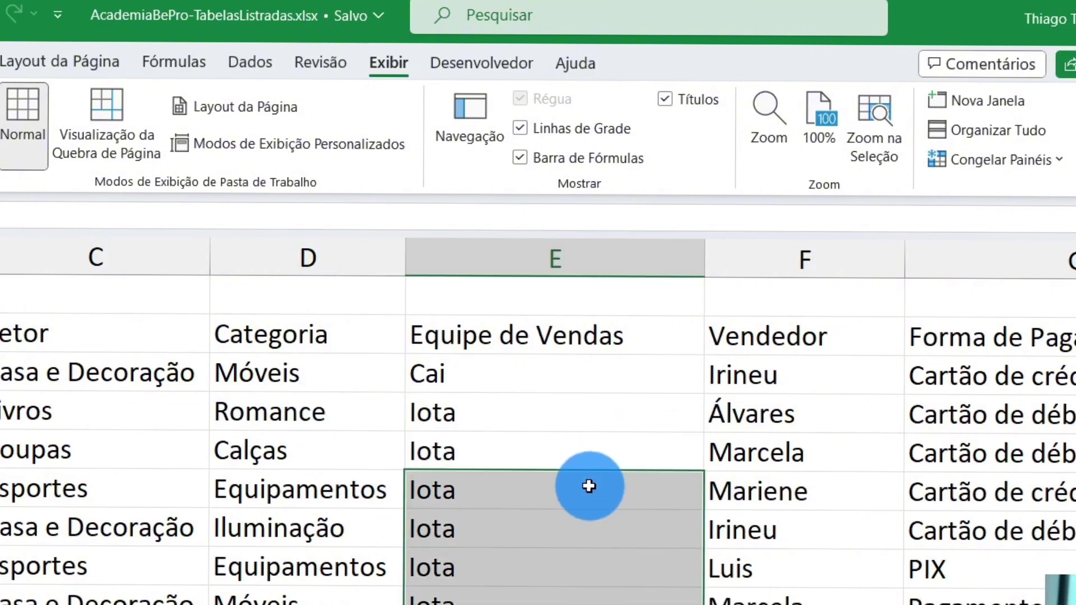
left_click_drag(252, 468, 398, 539)
left_click(415, 414)
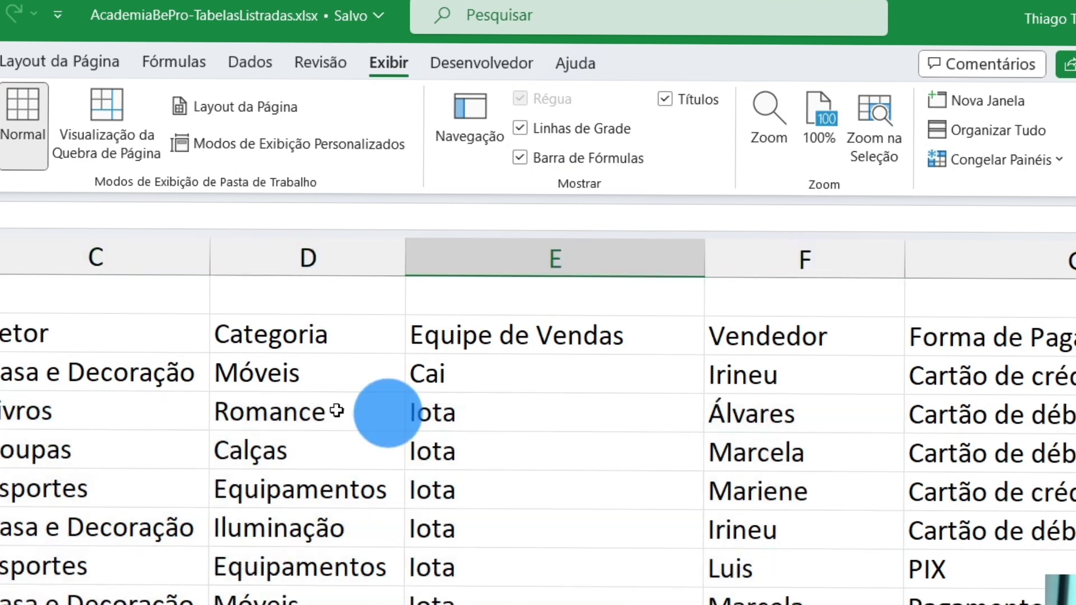
scroll(577, 581, "down", 2)
scroll(579, 586, "down", 3)
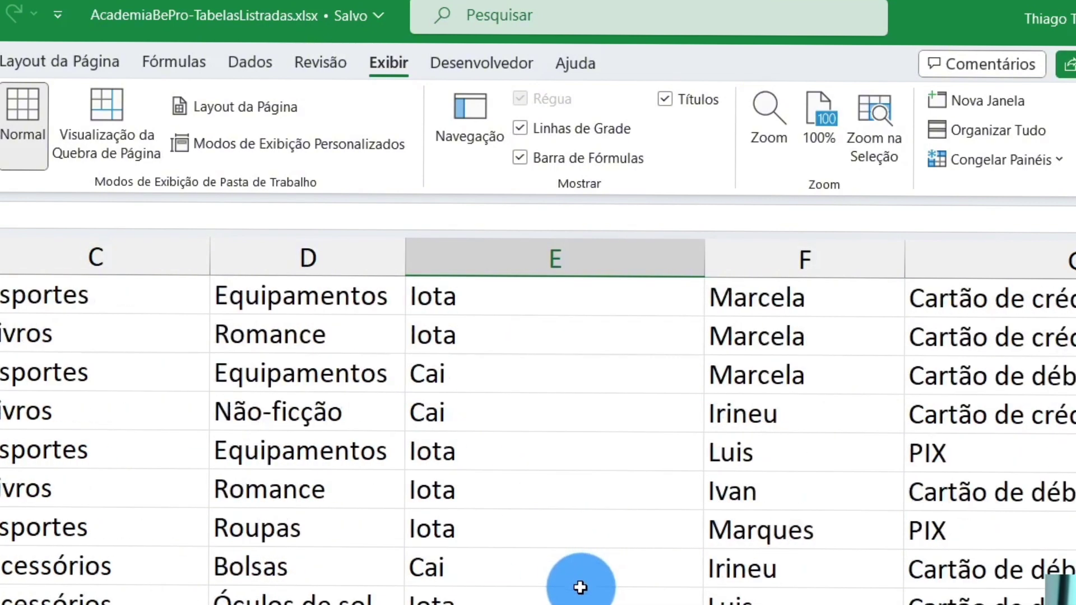
scroll(581, 588, "up", 5)
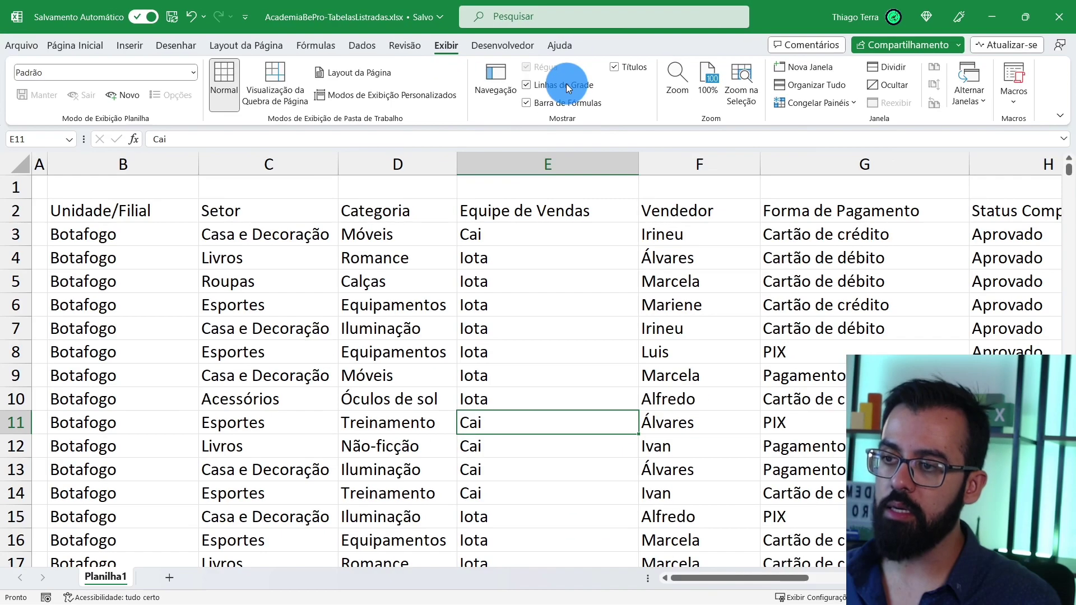
left_click(565, 84)
left_click(399, 399)
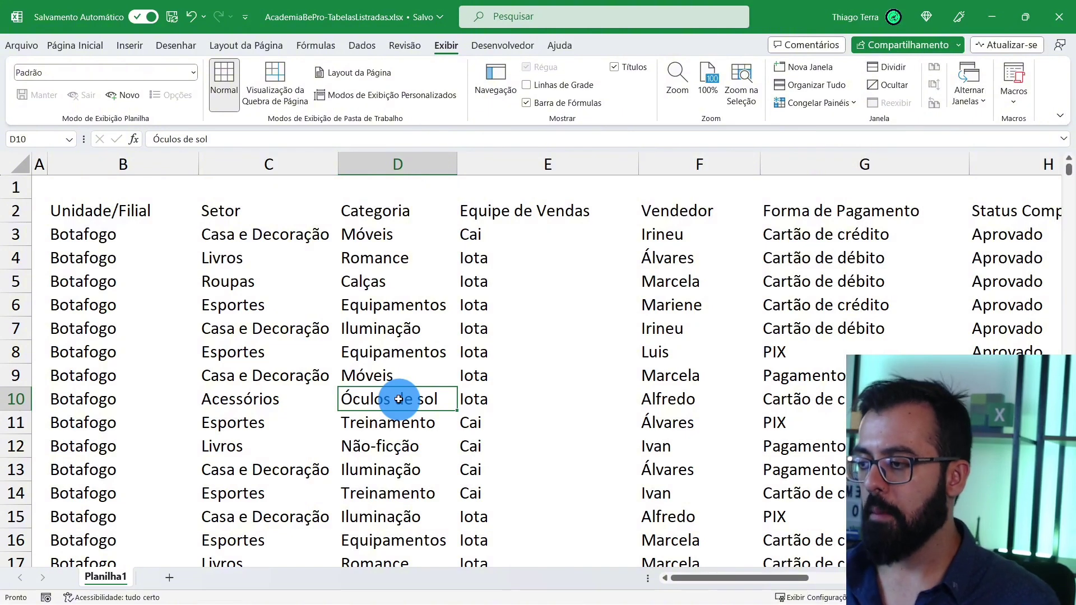
Convert the data range B2:S1050 into Tabela1 with 'Minha tabela tem cabeçalhos' checked
left_click(311, 351)
key("ctrl+a")
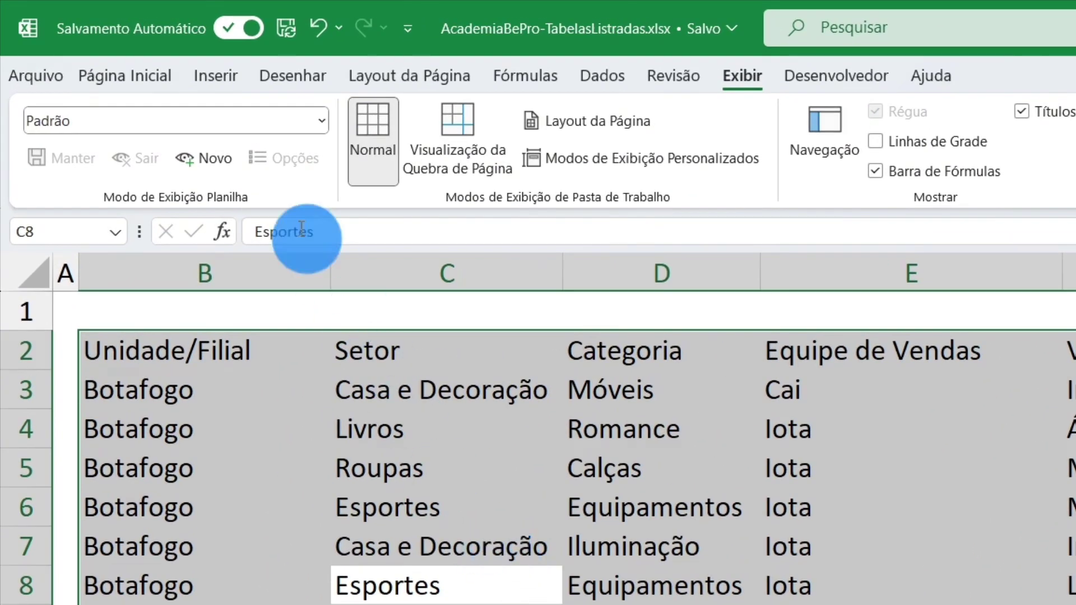
left_click(225, 77)
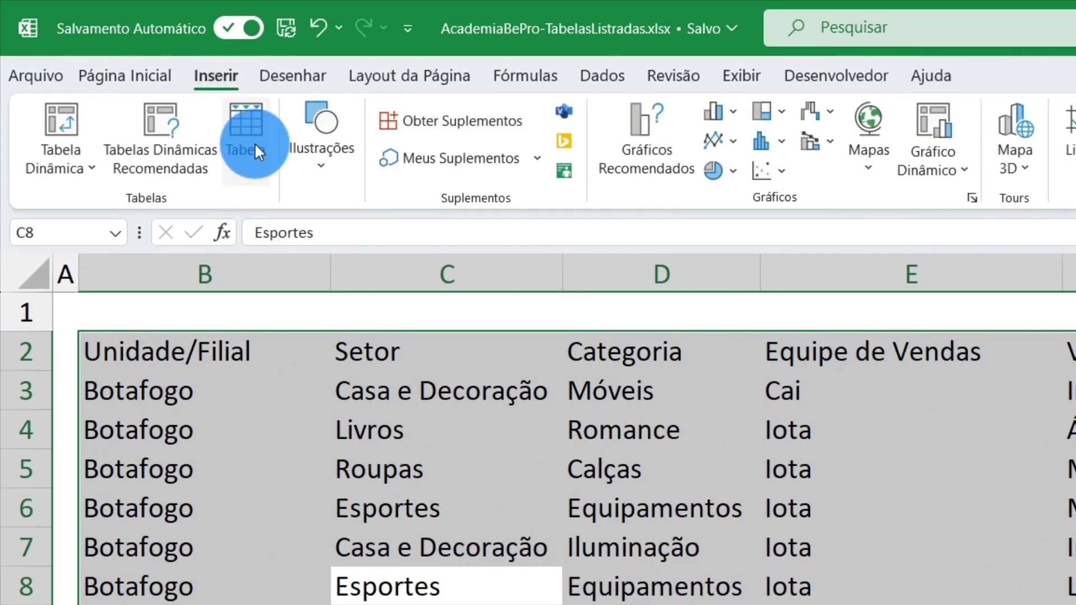
left_click(261, 160)
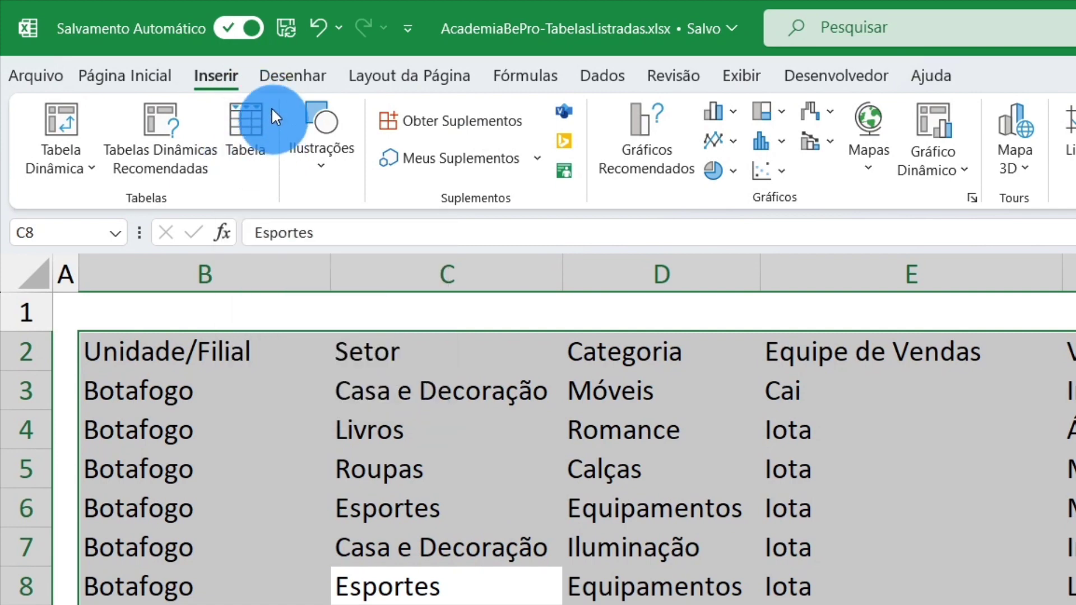
left_click(255, 136)
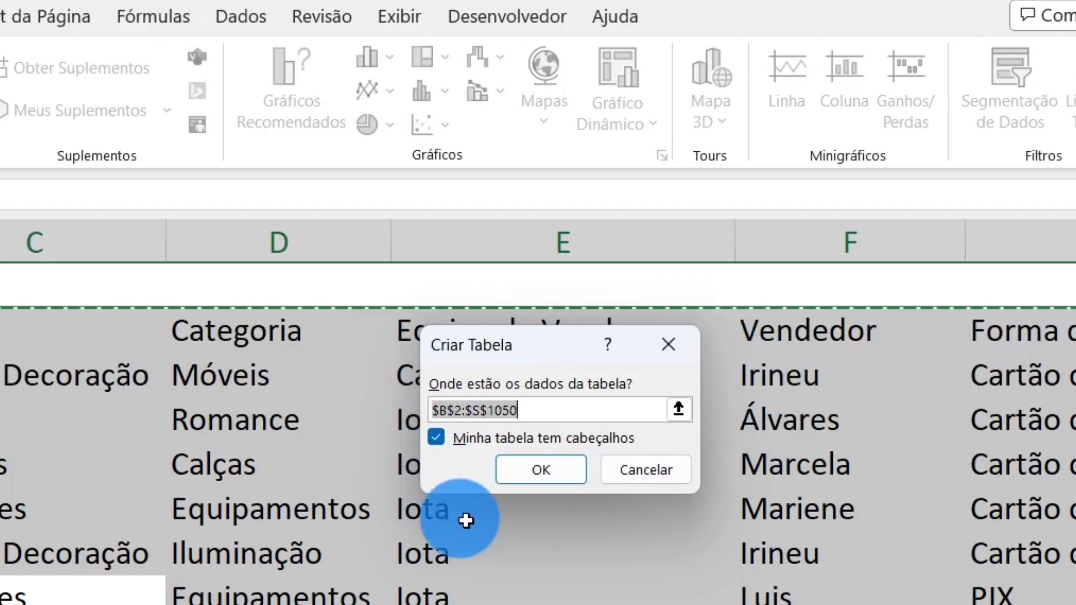
left_click_drag(522, 351, 525, 404)
left_click(585, 496)
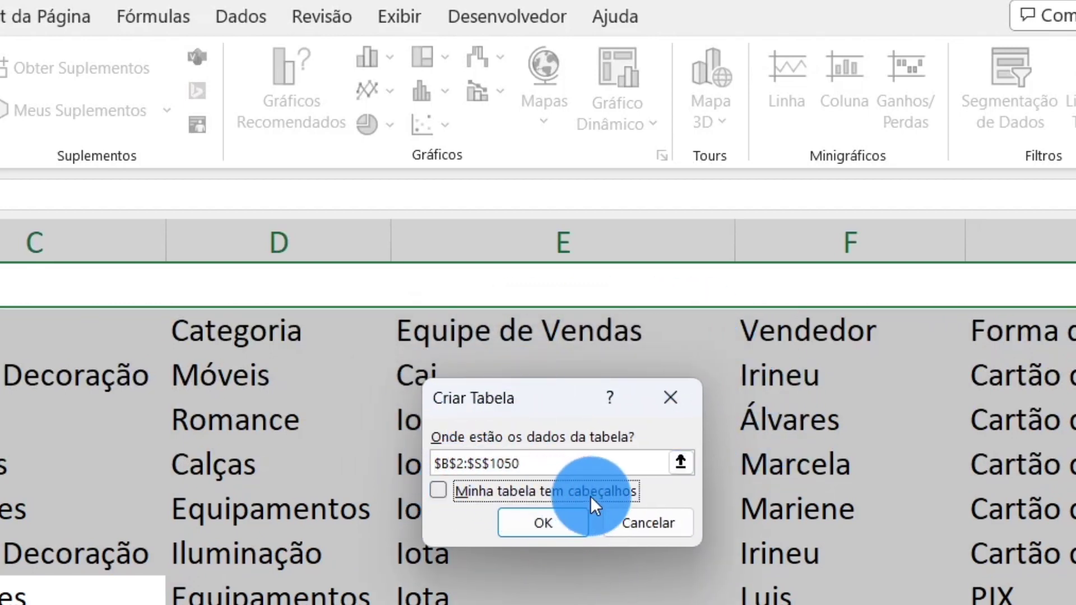
left_click(590, 496)
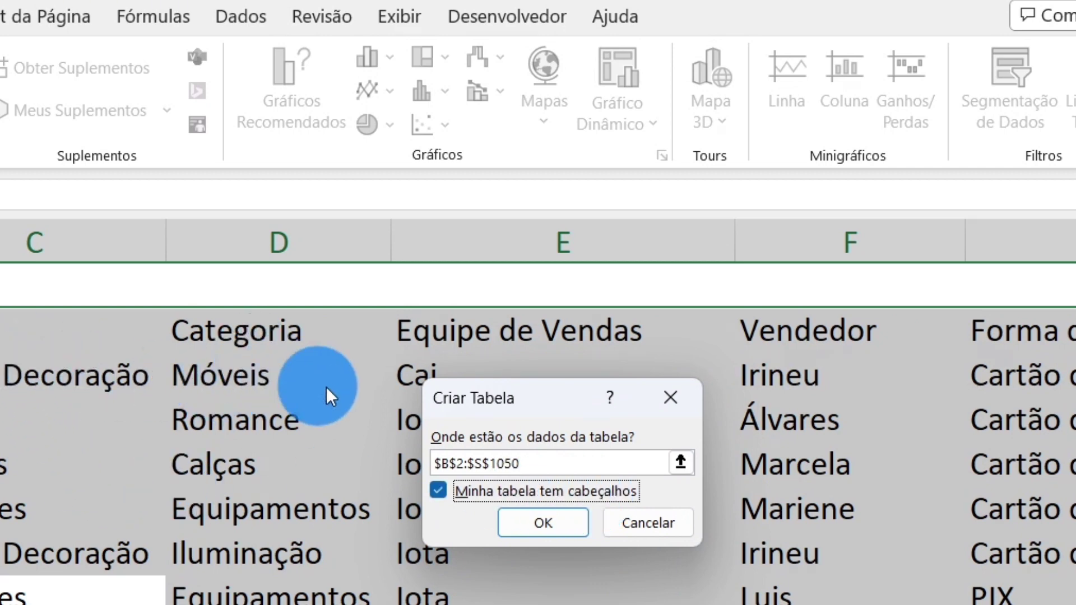
left_click(522, 521)
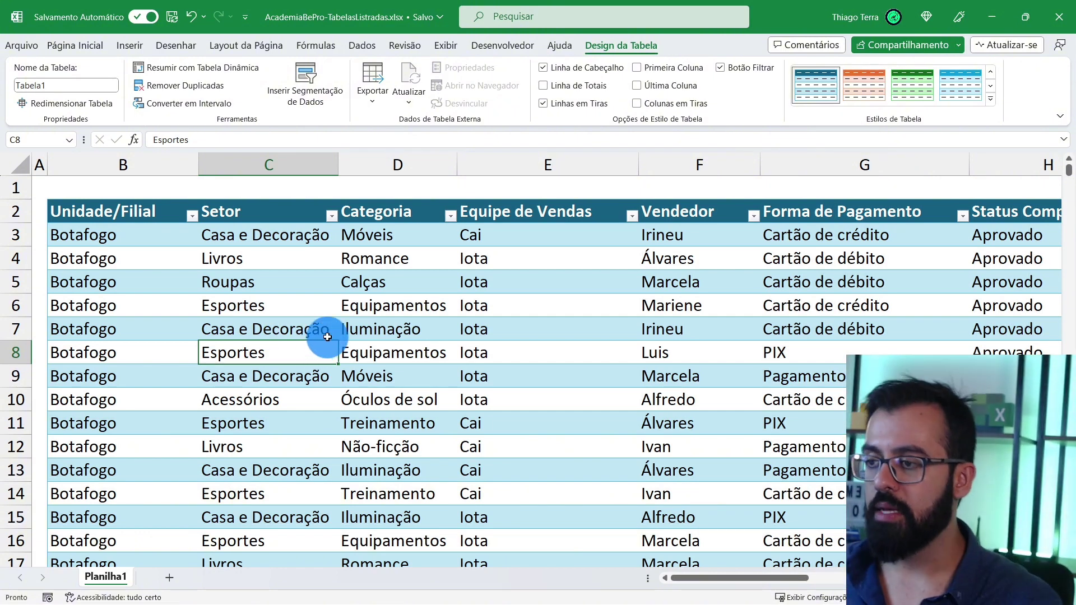
left_click(97, 181)
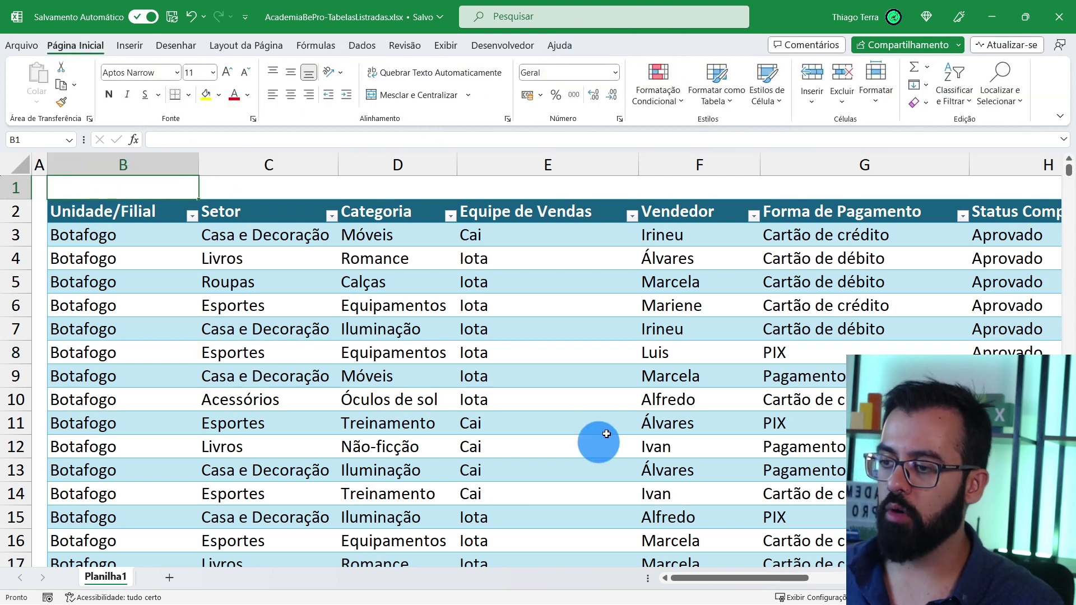
left_click(571, 330)
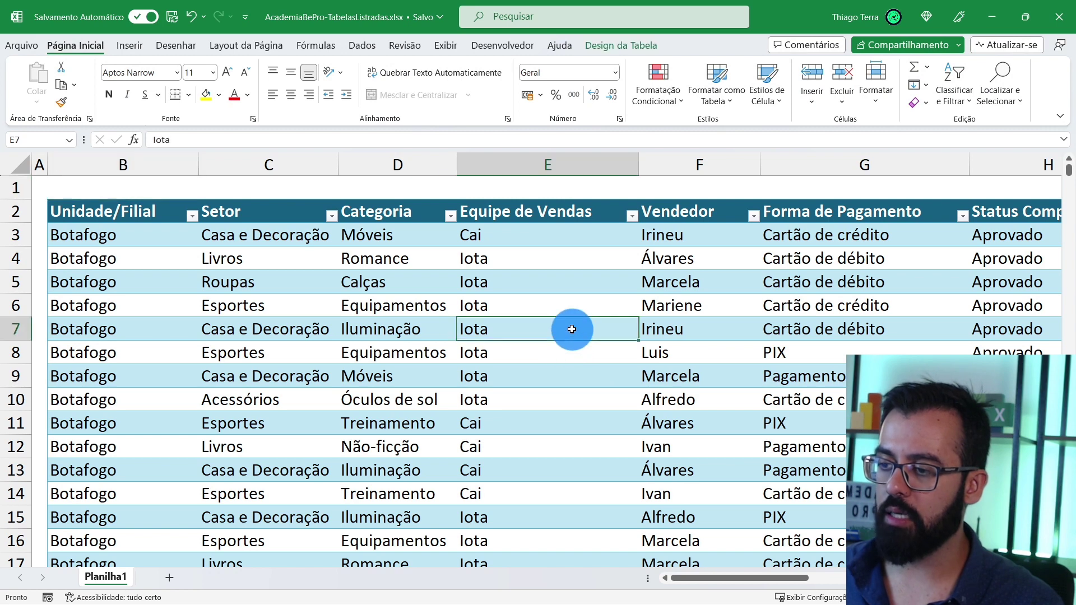
left_click(610, 47)
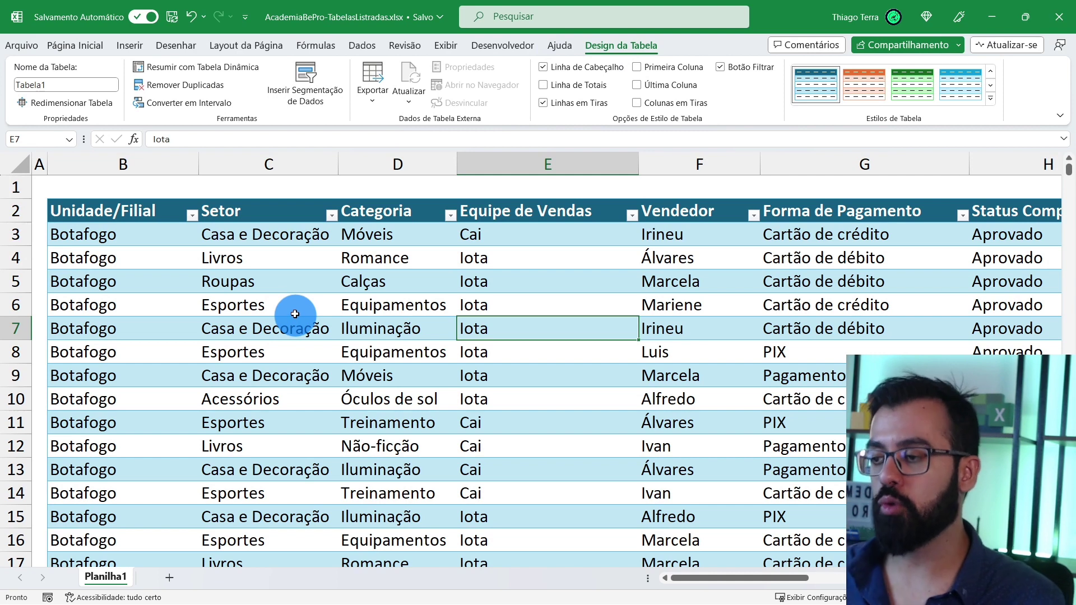
Filter Tabela1's Setor column to show only Tecnologia rows
left_click(332, 216)
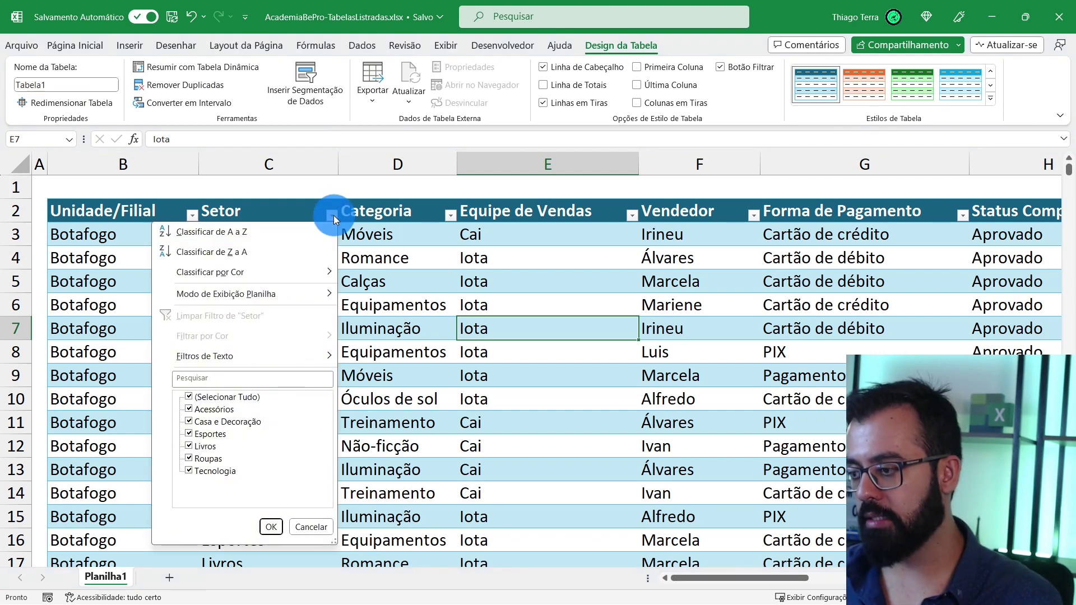
left_click(190, 471)
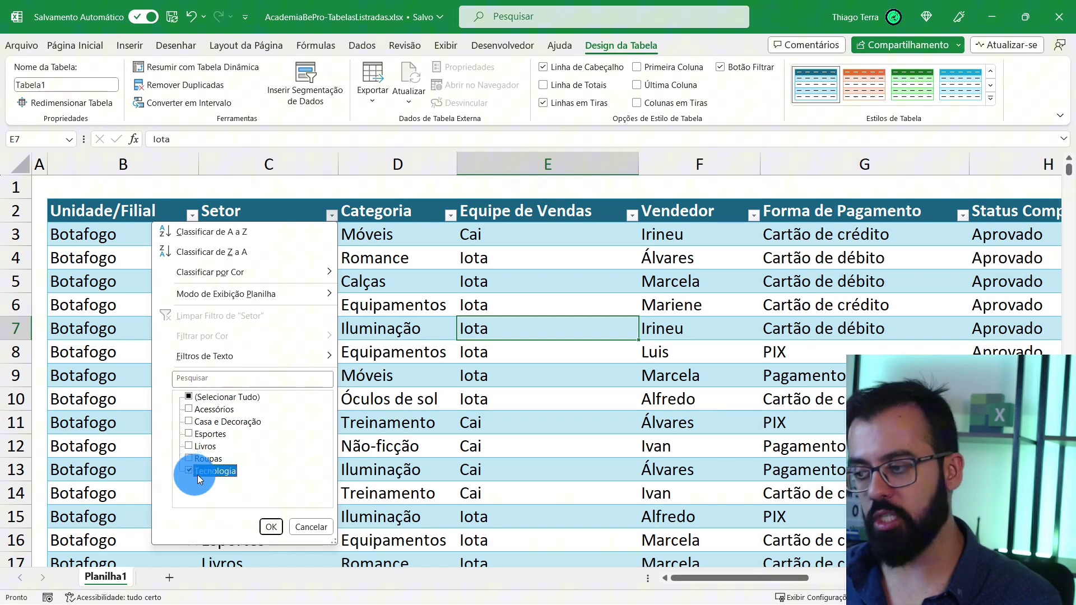
left_click(270, 528)
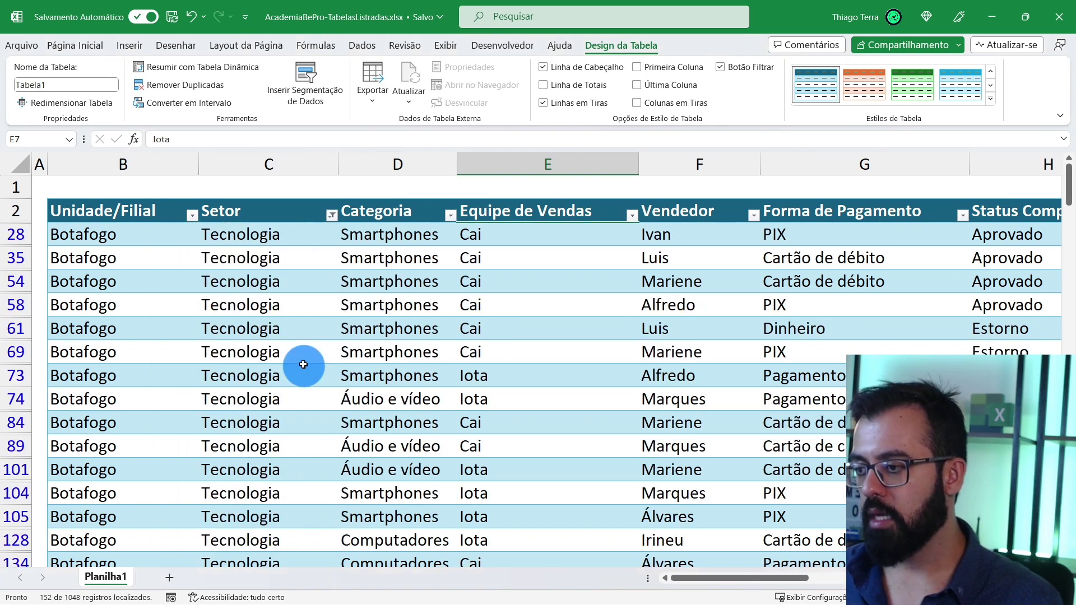
Scroll through the Tecnologia rows, then clear the Setor filter so all sectors show
scroll(303, 364, "down", 1)
scroll(305, 361, "down", 2)
scroll(305, 360, "down", 2)
scroll(306, 360, "down", 2)
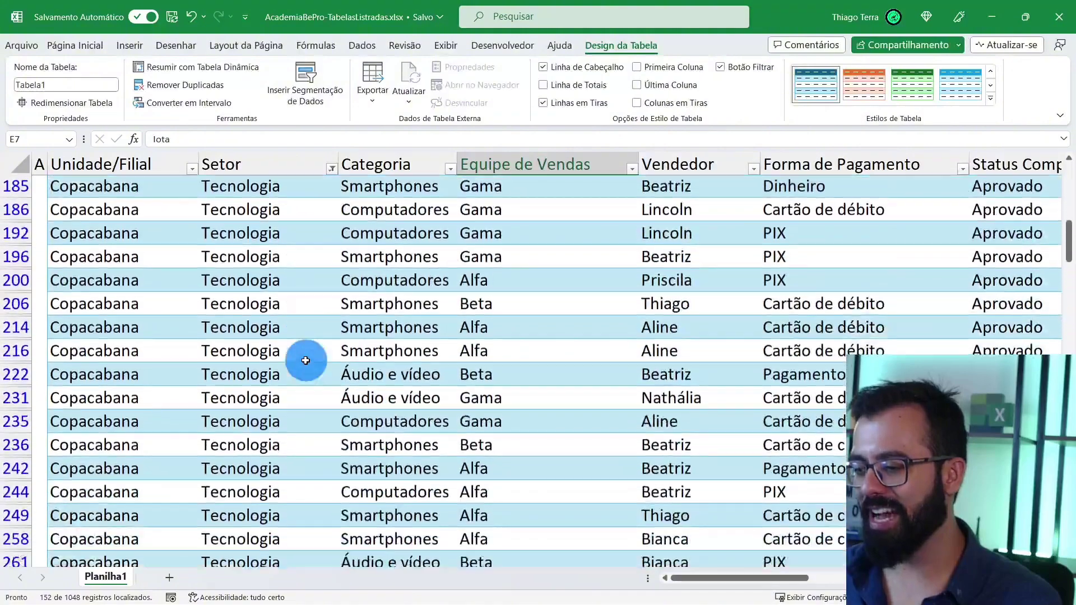
scroll(305, 360, "down", 1)
scroll(306, 360, "down", 2)
scroll(306, 360, "down", 1)
scroll(305, 361, "down", 3)
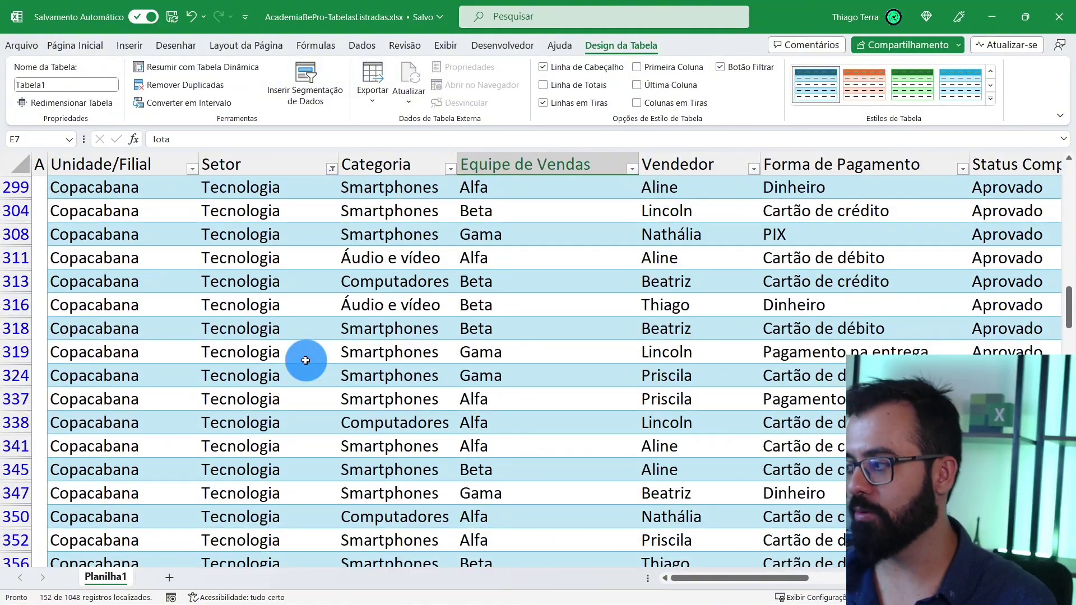
scroll(305, 361, "up", 5)
scroll(306, 361, "up", 4)
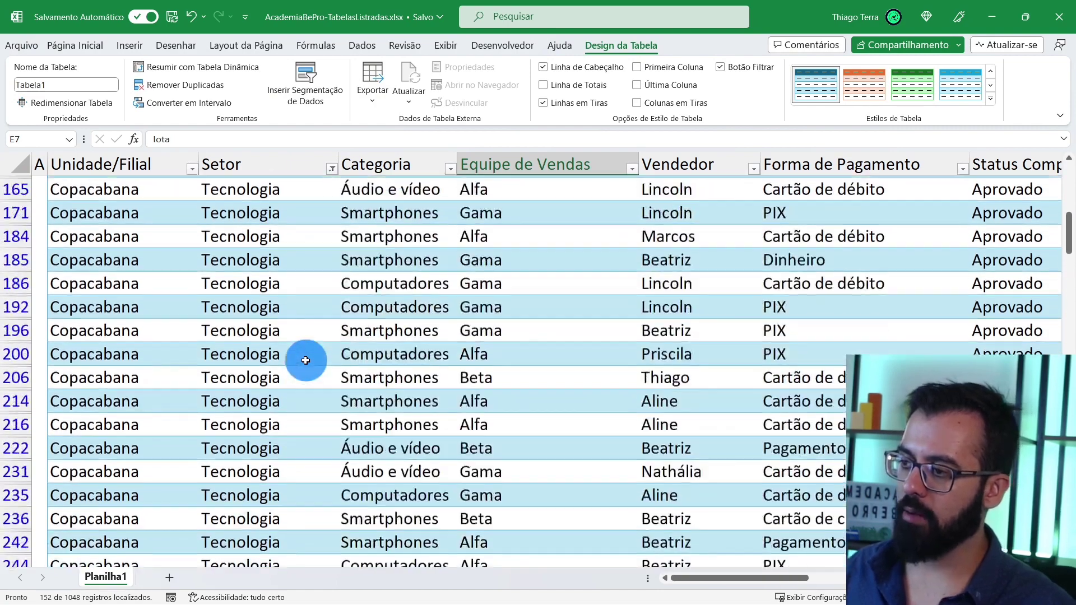
scroll(306, 361, "up", 3)
scroll(306, 361, "up", 3)
left_click(330, 216)
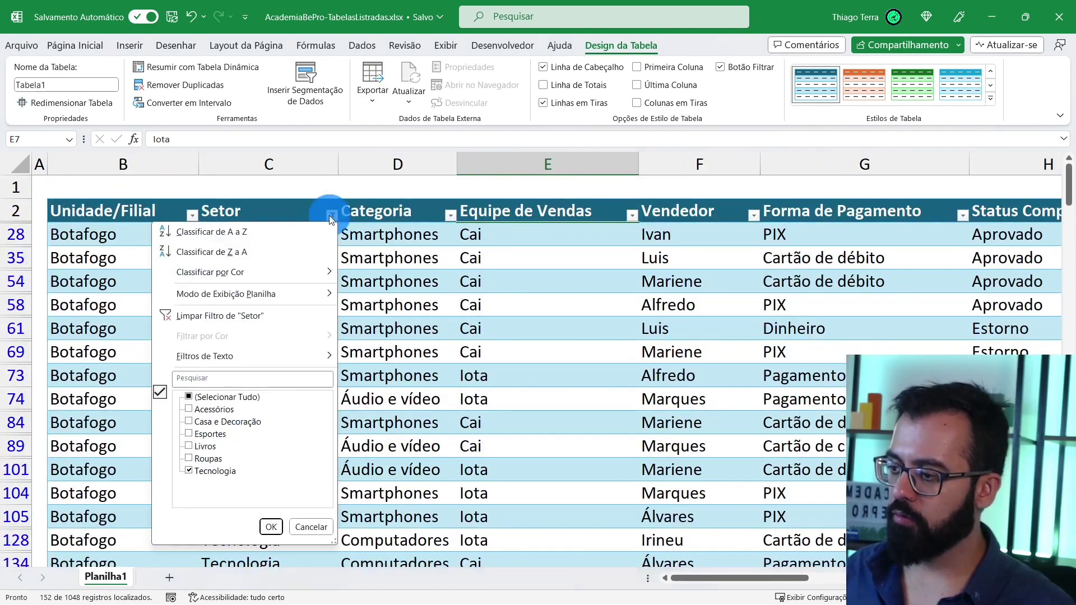
left_click(235, 317)
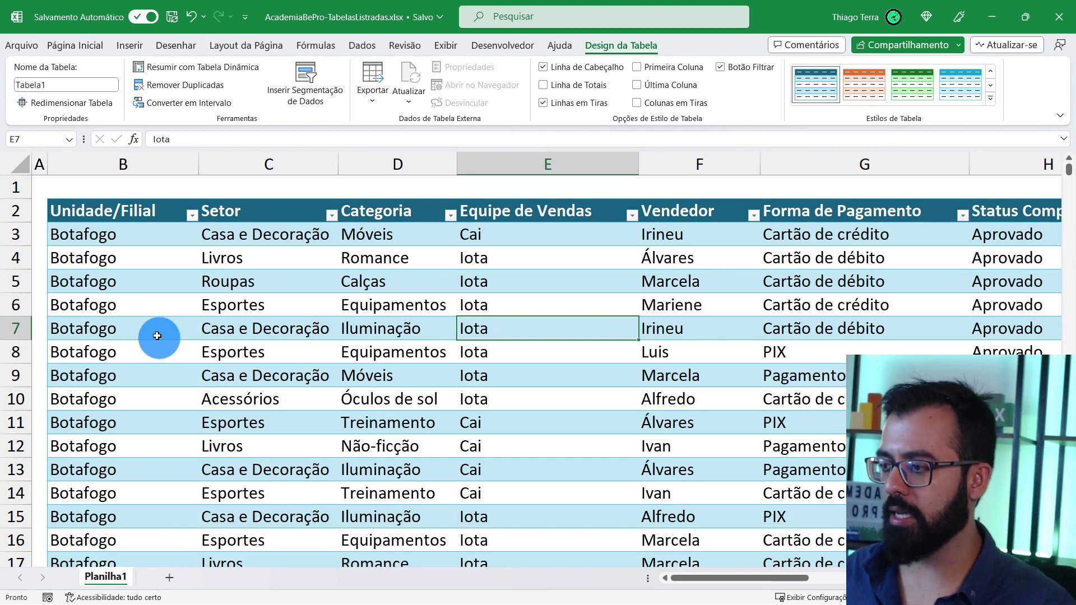
Insert four blank rows at row 6, above the sales data
right_click(17, 307)
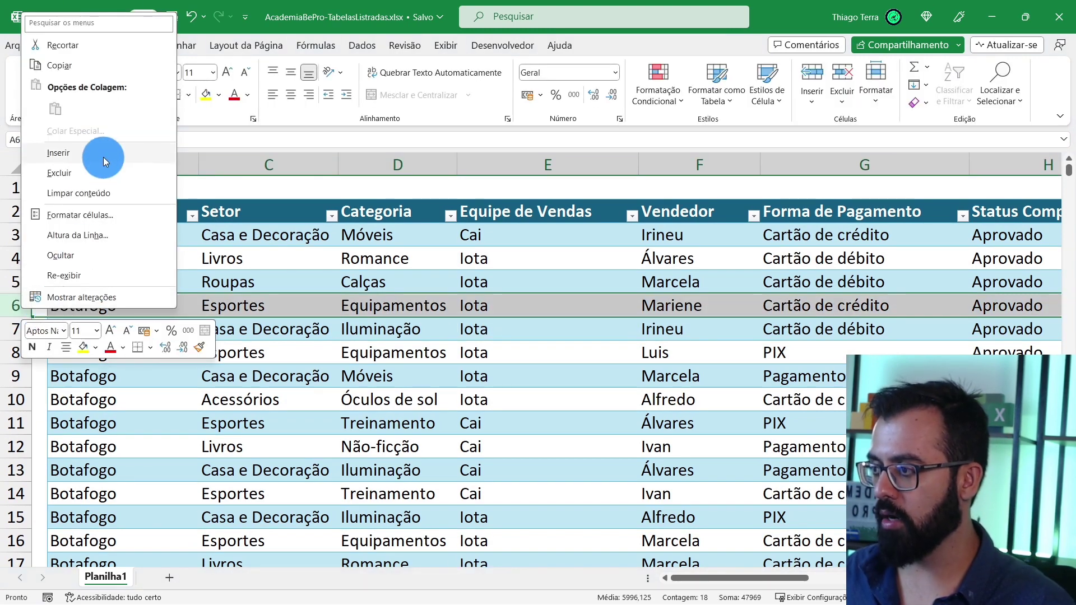
left_click(97, 152)
right_click(19, 304)
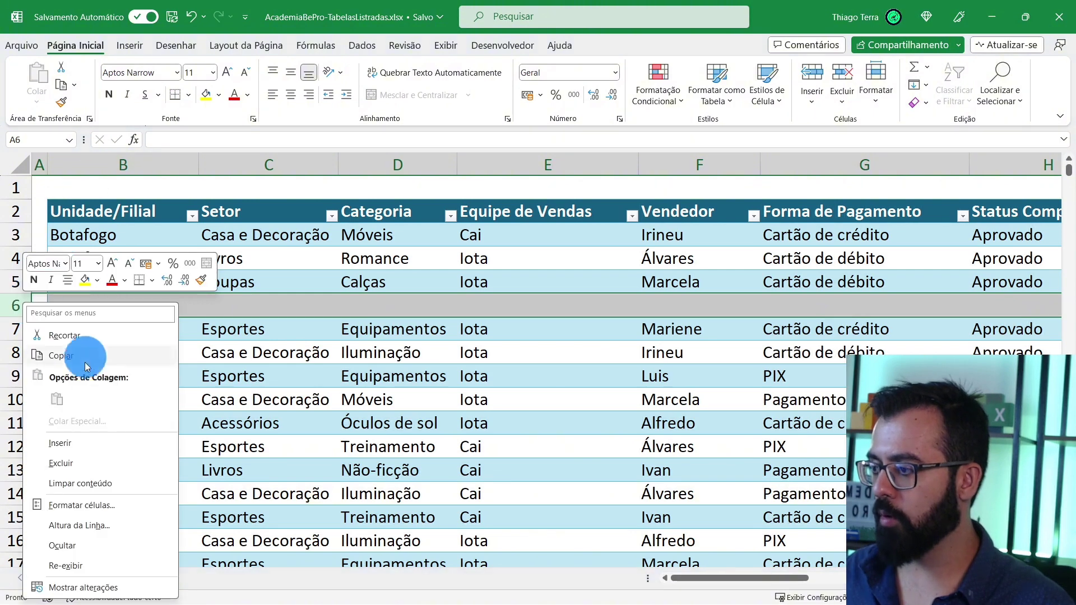
left_click(74, 449)
key("F4")
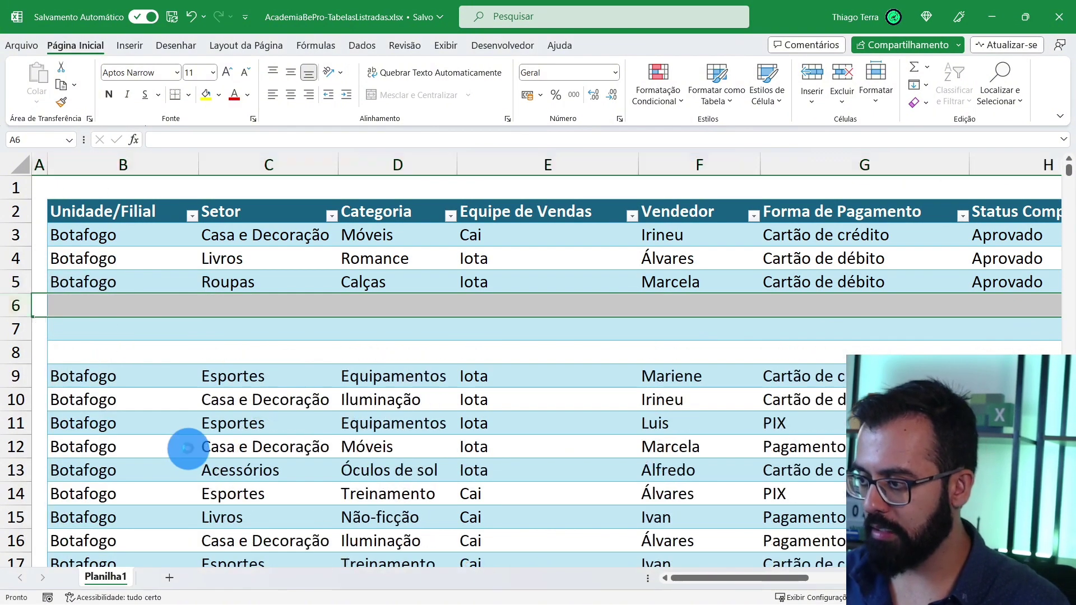
key("F4")
Delete the empty rows 6–12 so the table data runs continuously
left_click_drag(250, 423, 282, 314)
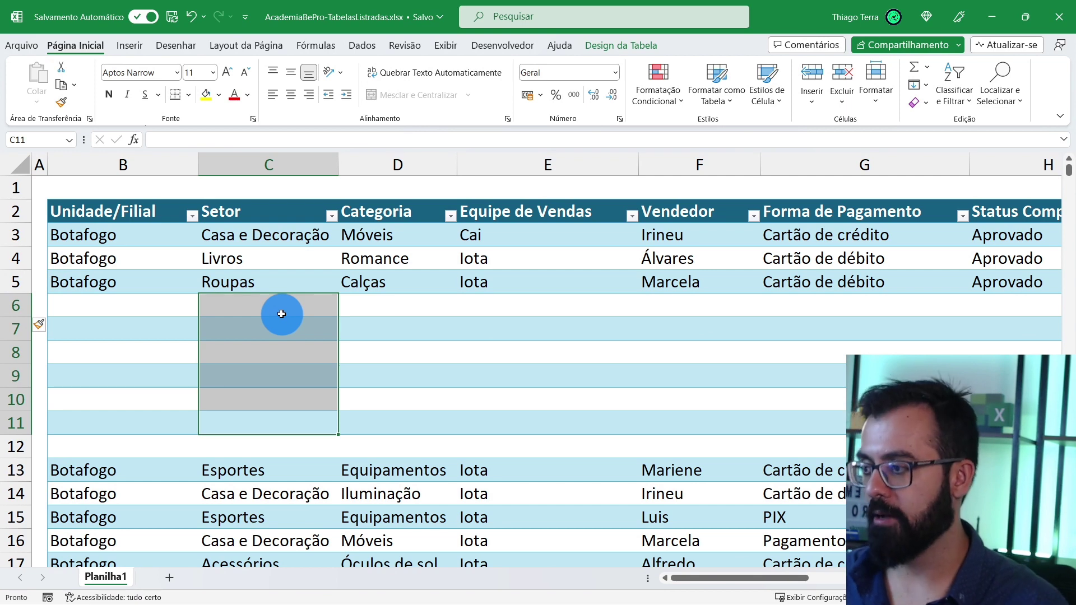
left_click_drag(31, 306, 35, 441)
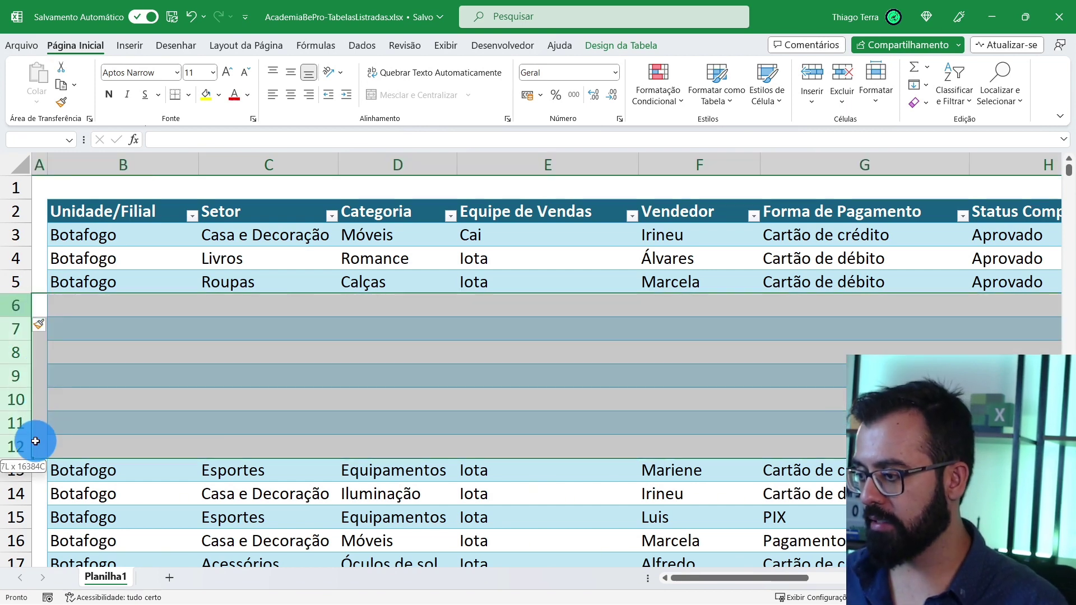
right_click(19, 424)
left_click(111, 283)
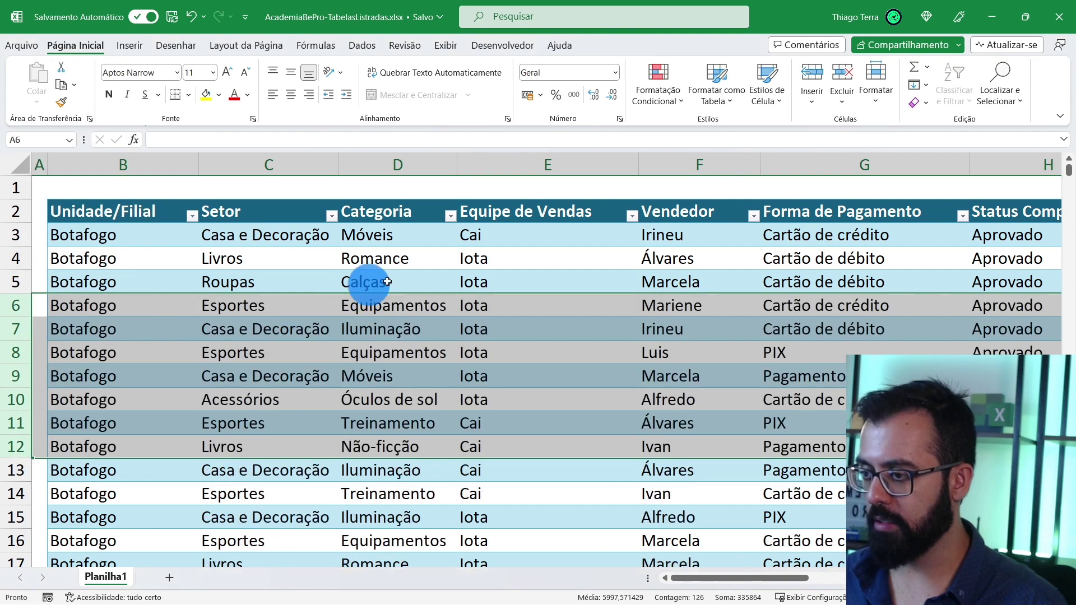
left_click(365, 281)
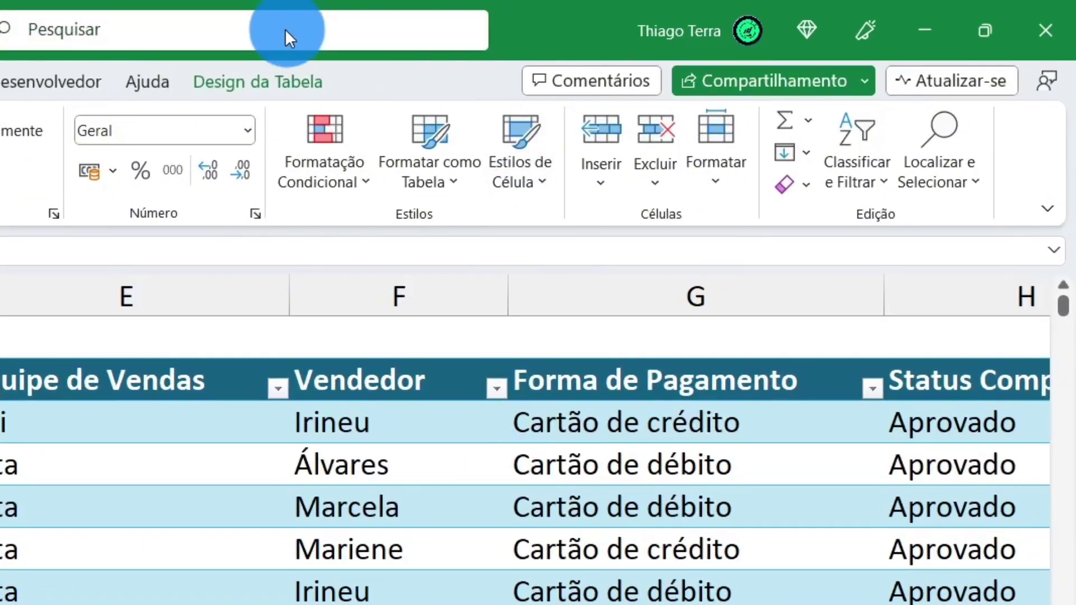
Apply the purple medium table style with grey banded rows to Tabela1
left_click(215, 82)
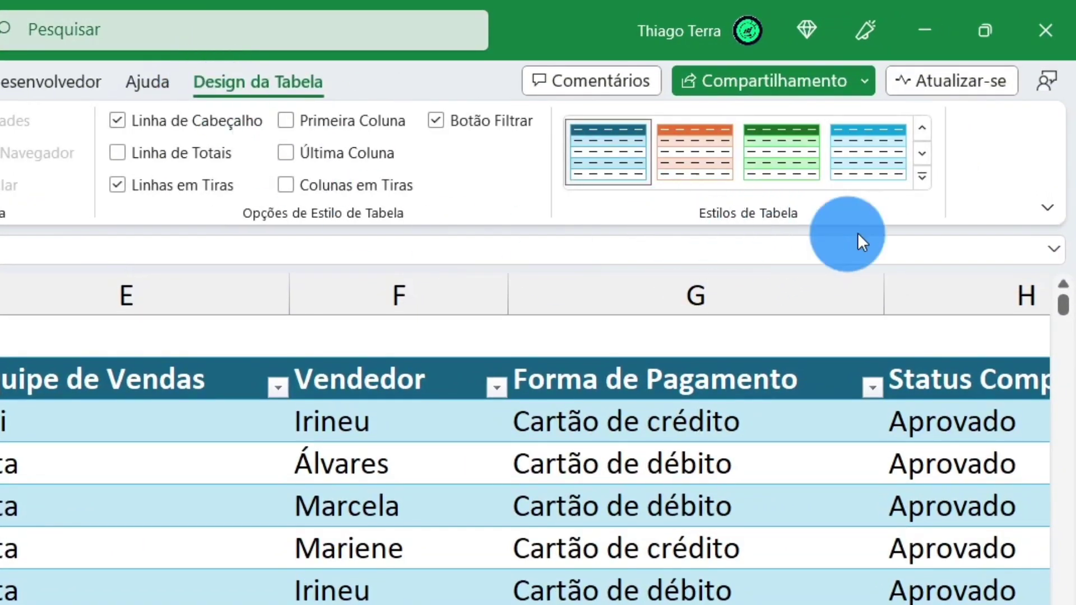
left_click(924, 177)
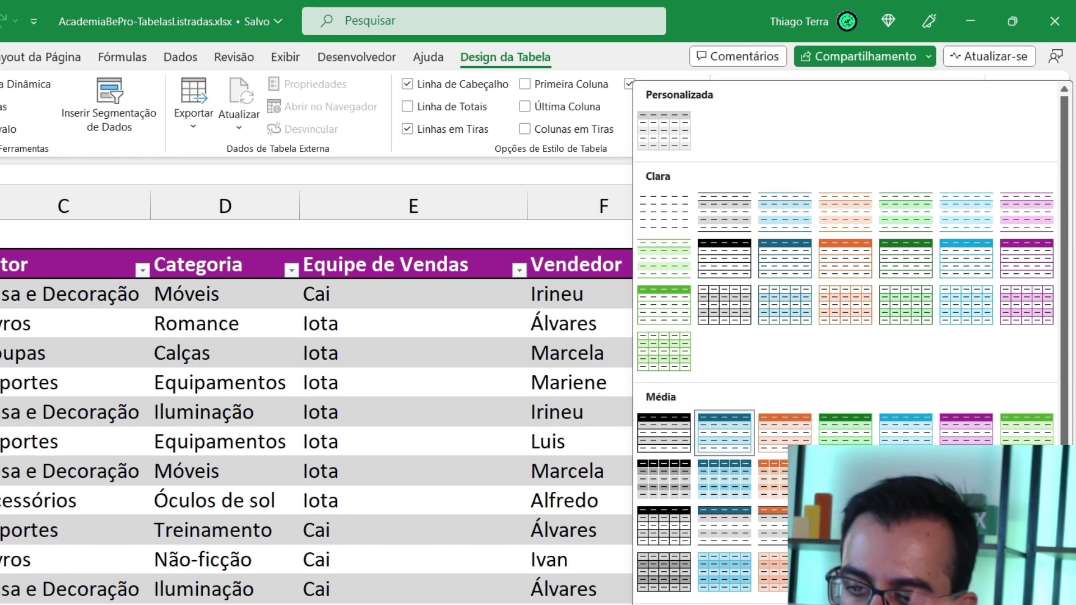
left_click(966, 428)
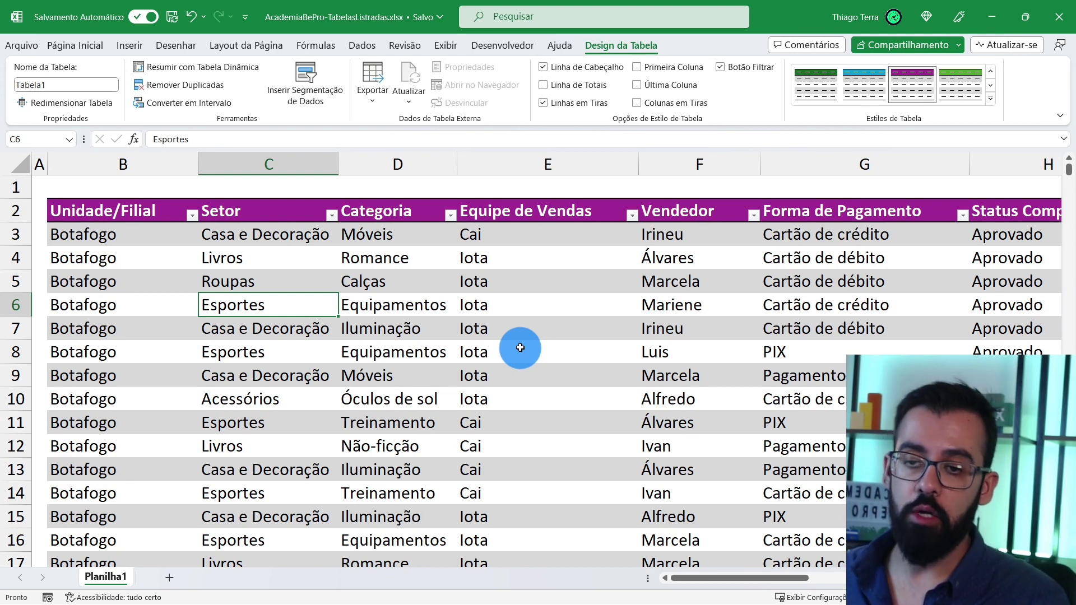
Apply the dark green medium style and duplicate it as custom style AcademiaBePro
left_click(991, 99)
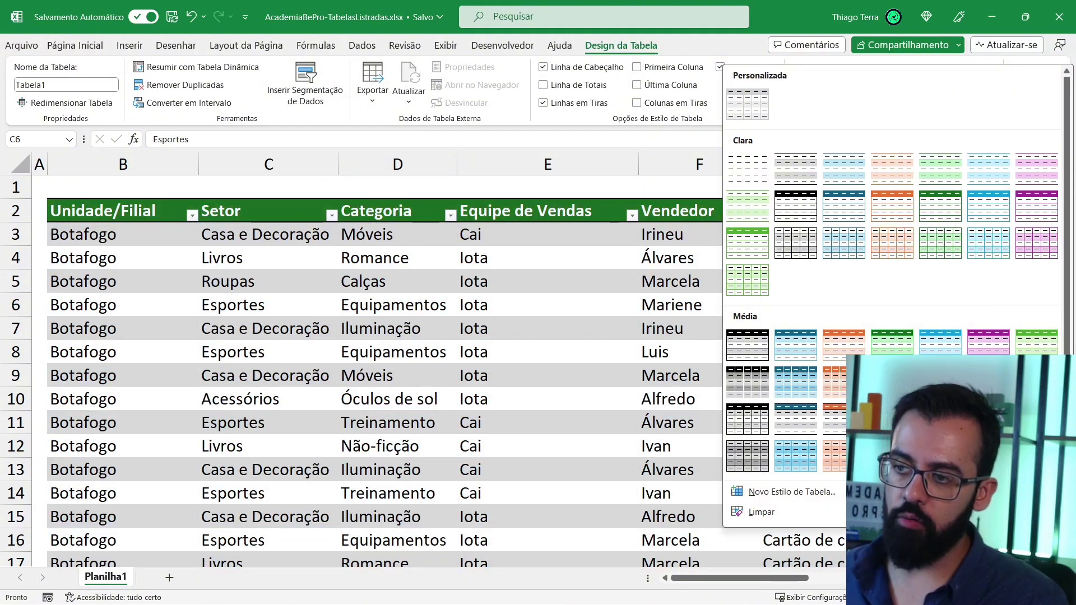
left_click(892, 419)
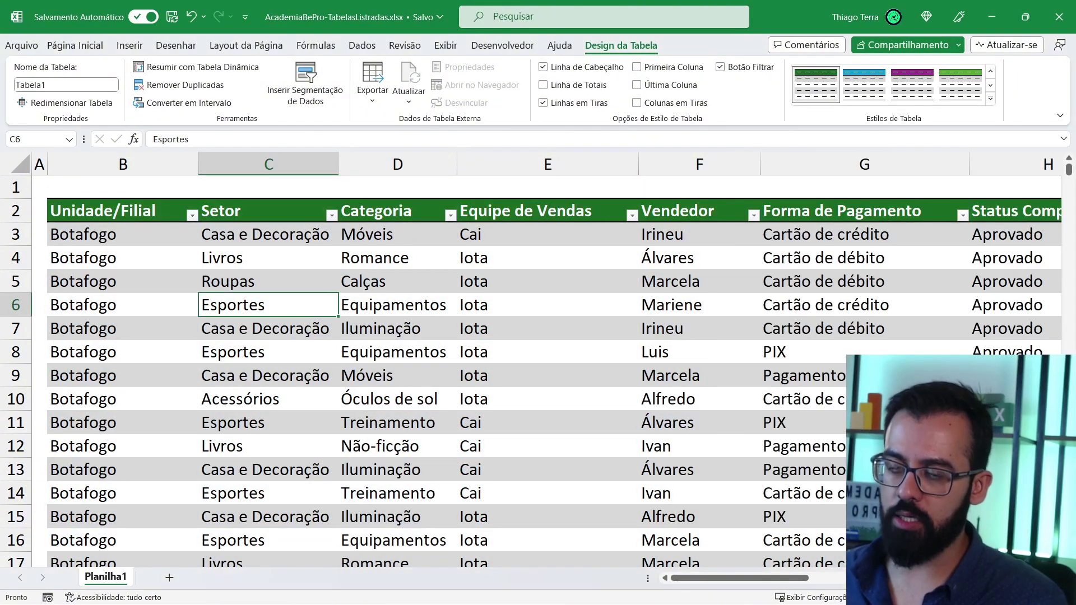
left_click(990, 97)
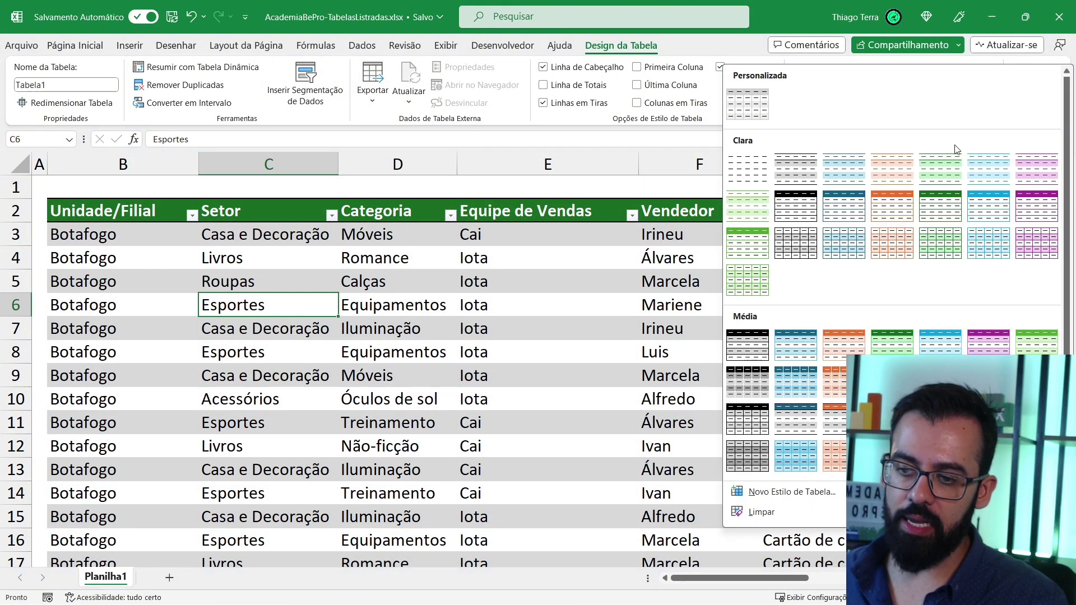
right_click(864, 411)
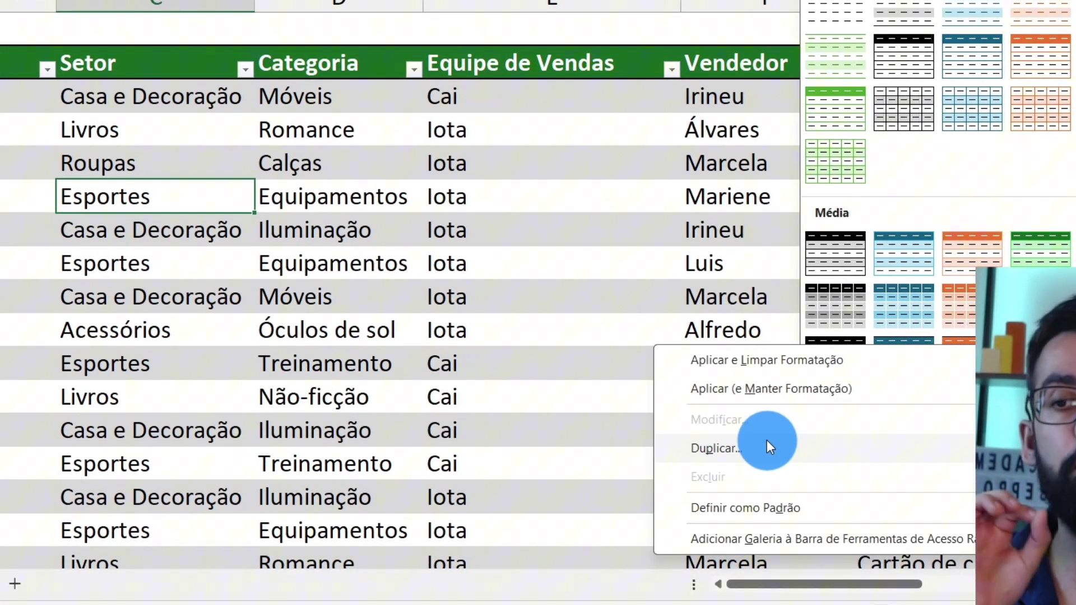
left_click(767, 440)
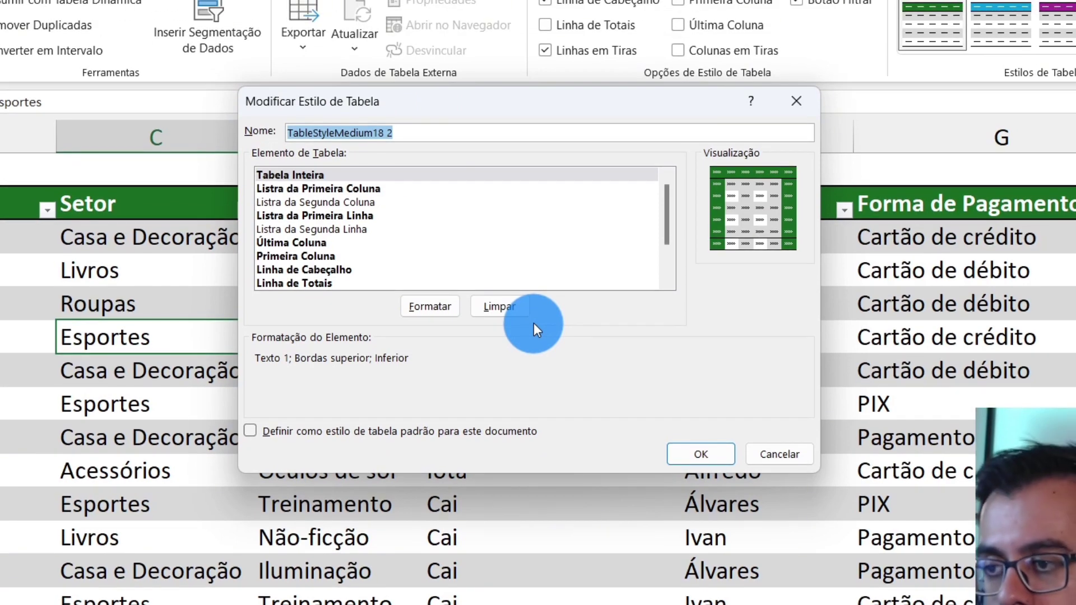
left_click_drag(412, 128, 334, 125)
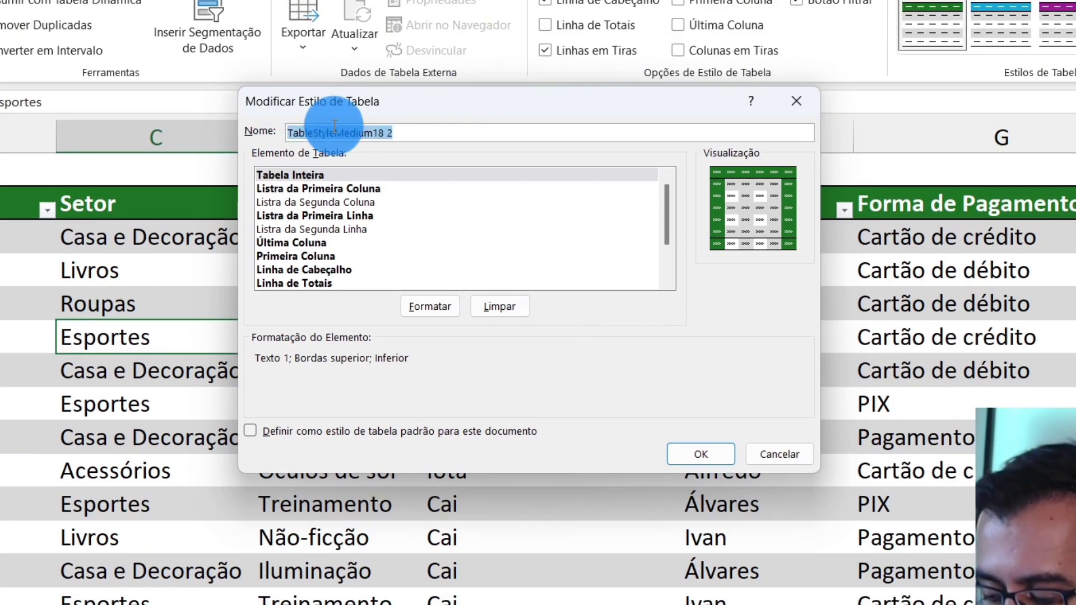
type("AcademiaBePro")
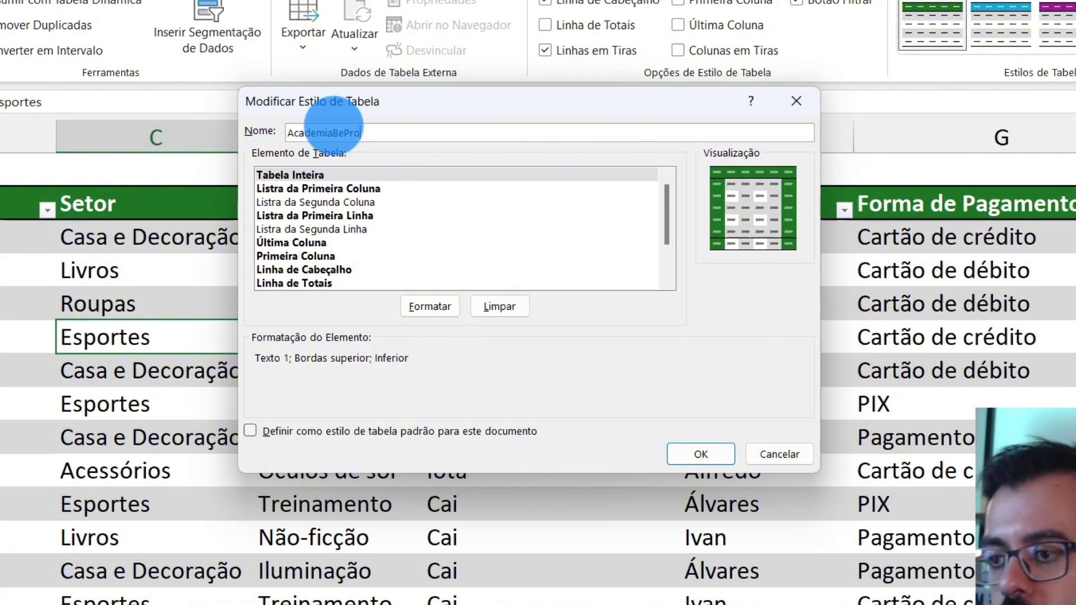
double_click(325, 132)
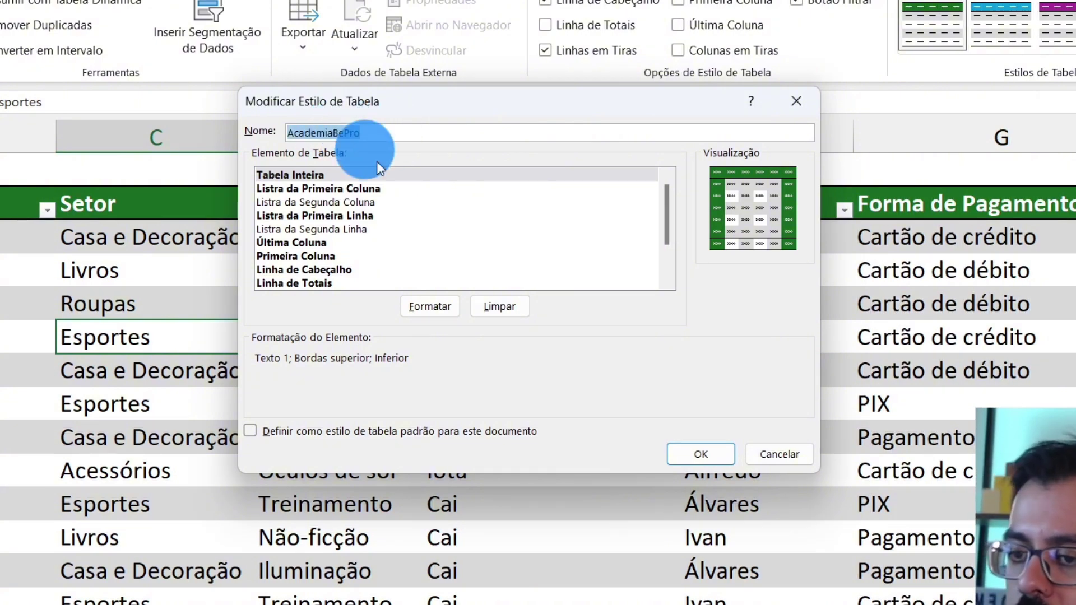
left_click(730, 453)
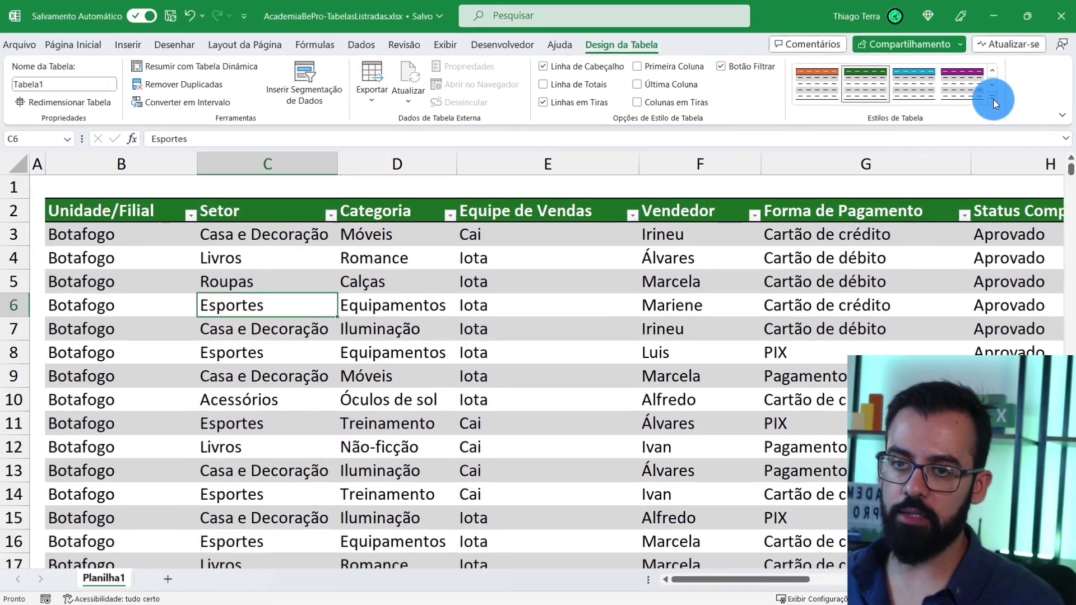
Apply the AcademiaBePro style from the Personalizada group to Tabela1
left_click(994, 100)
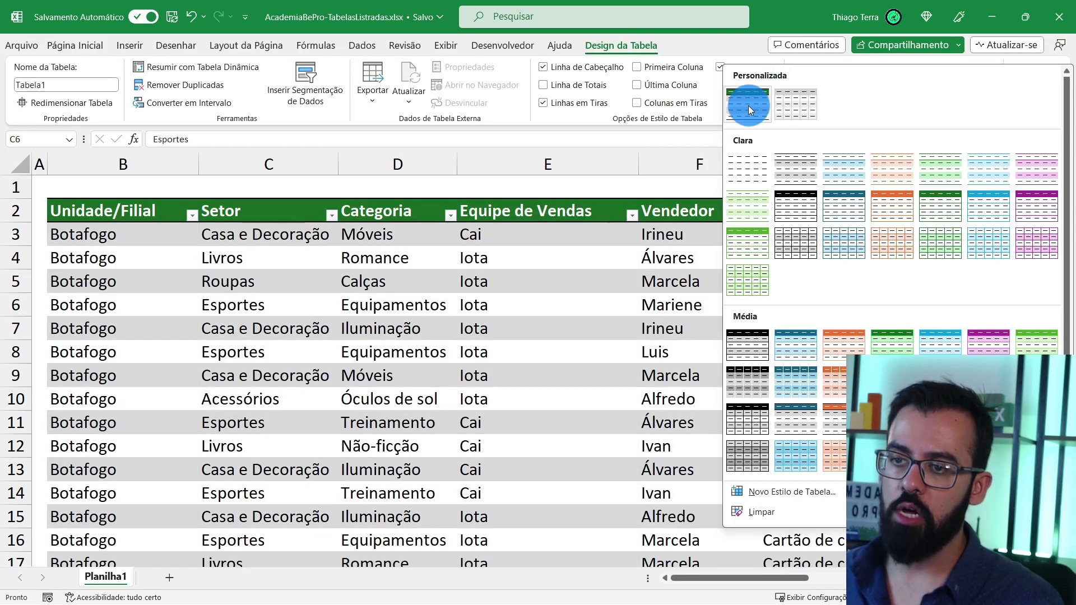
left_click(748, 106)
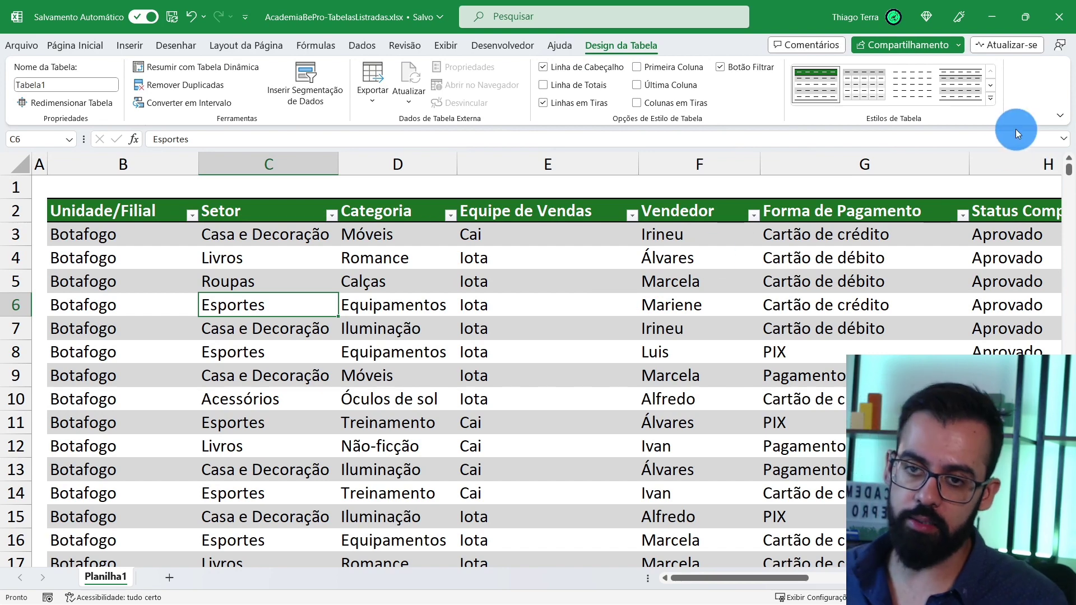
left_click(991, 100)
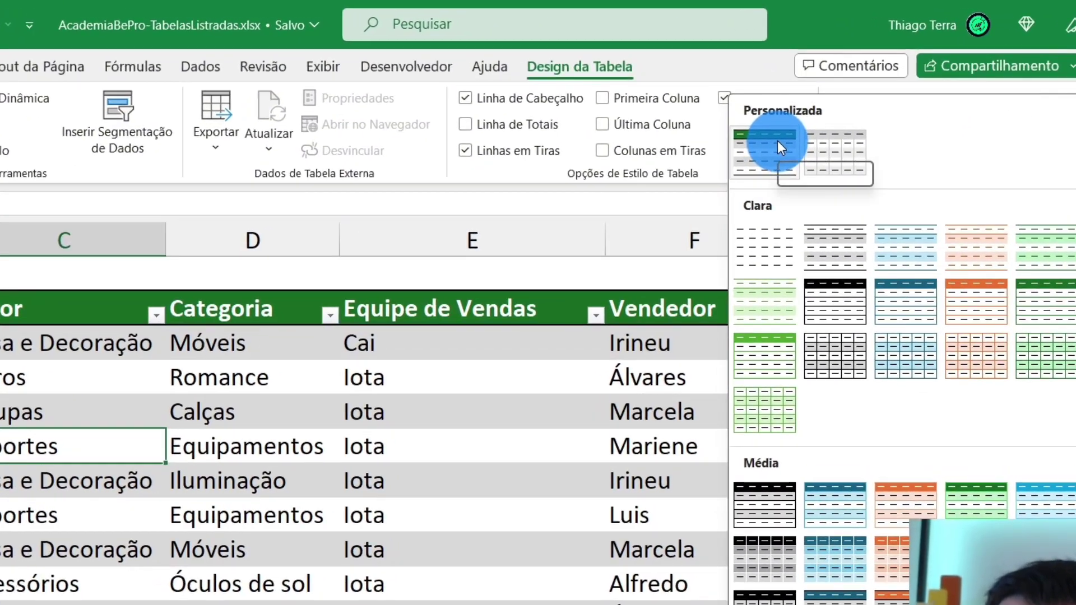
Modify AcademiaBePro so its Tabela Inteira element also has left and right borders
right_click(760, 100)
left_click(852, 214)
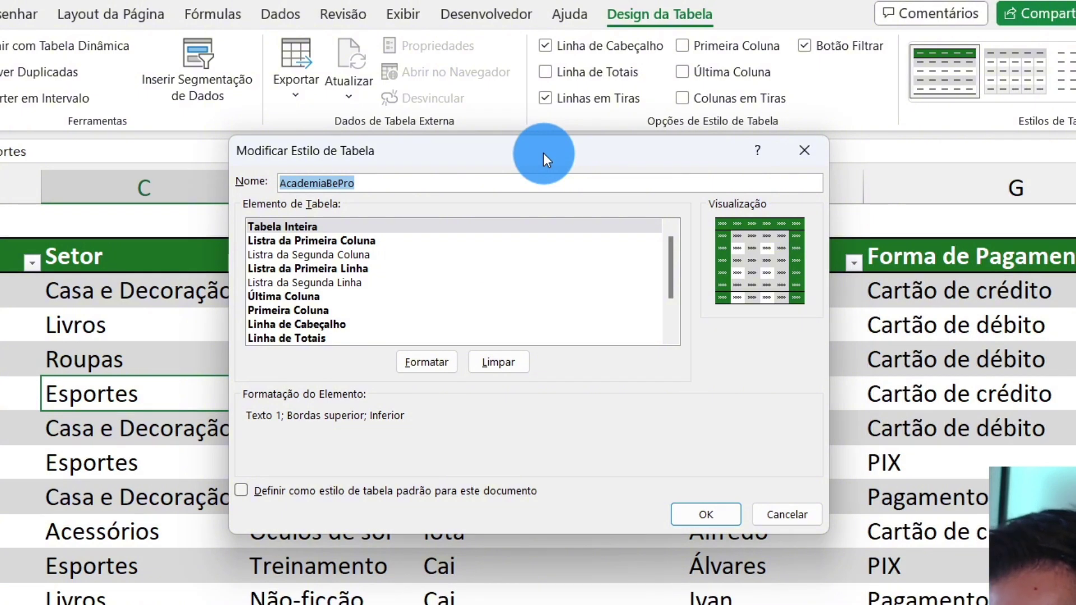
left_click(359, 227)
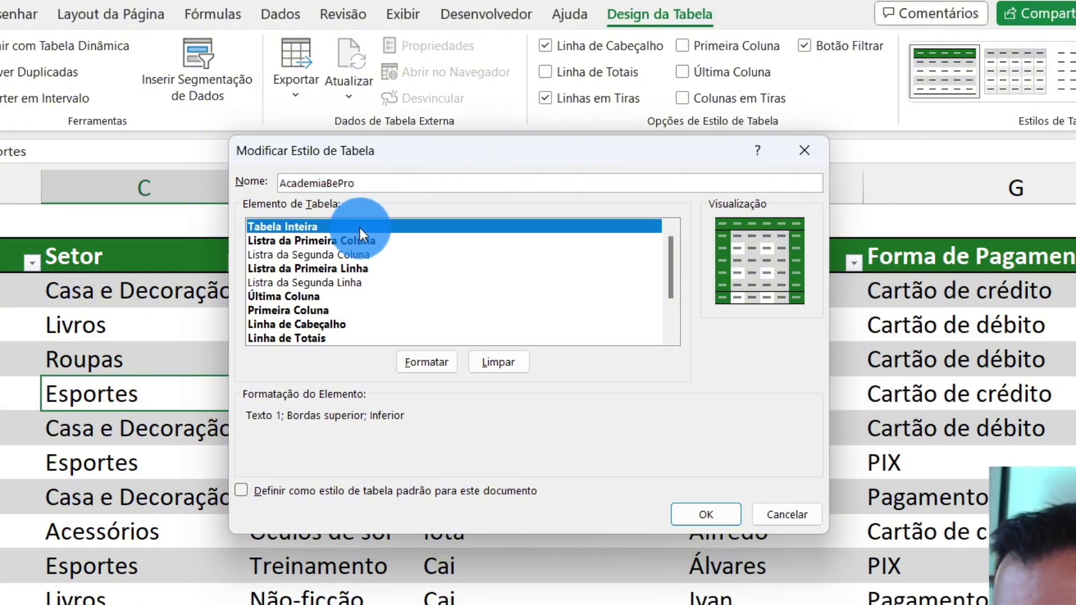
left_click(432, 361)
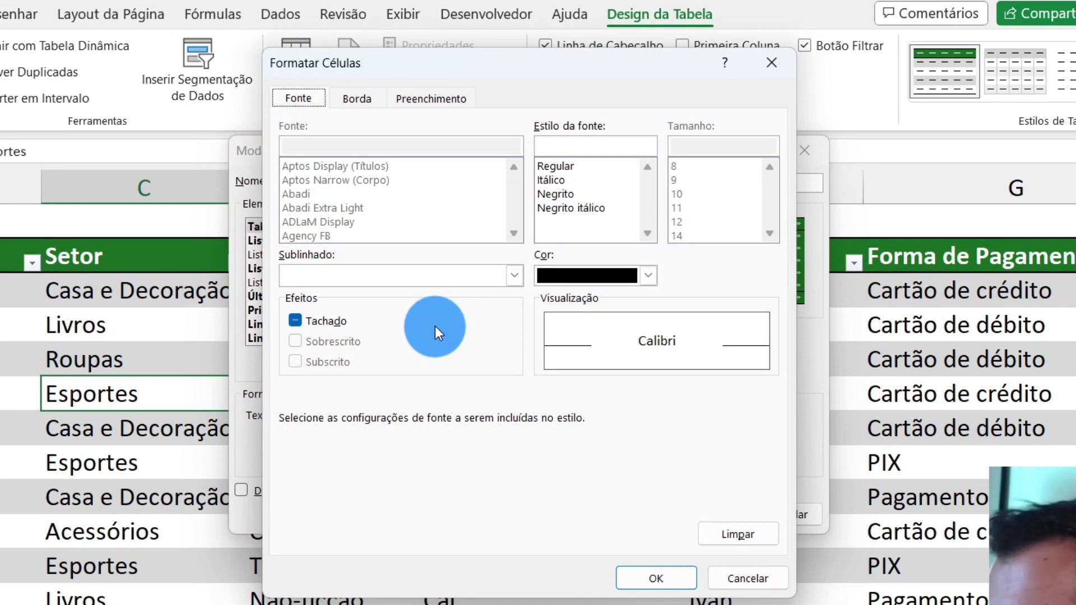
left_click(358, 98)
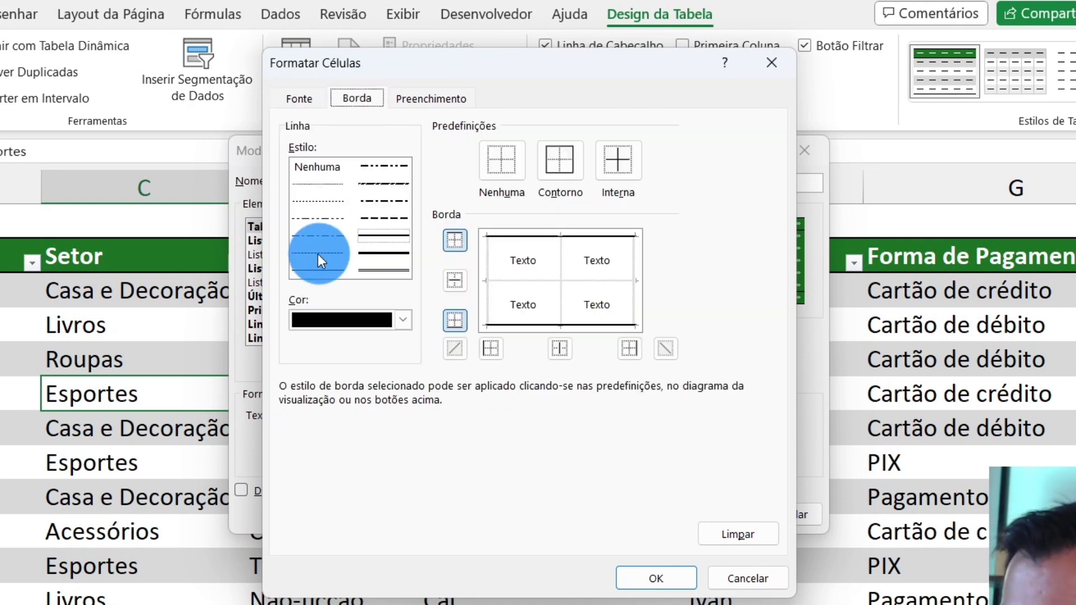
left_click(310, 274)
left_click(487, 261)
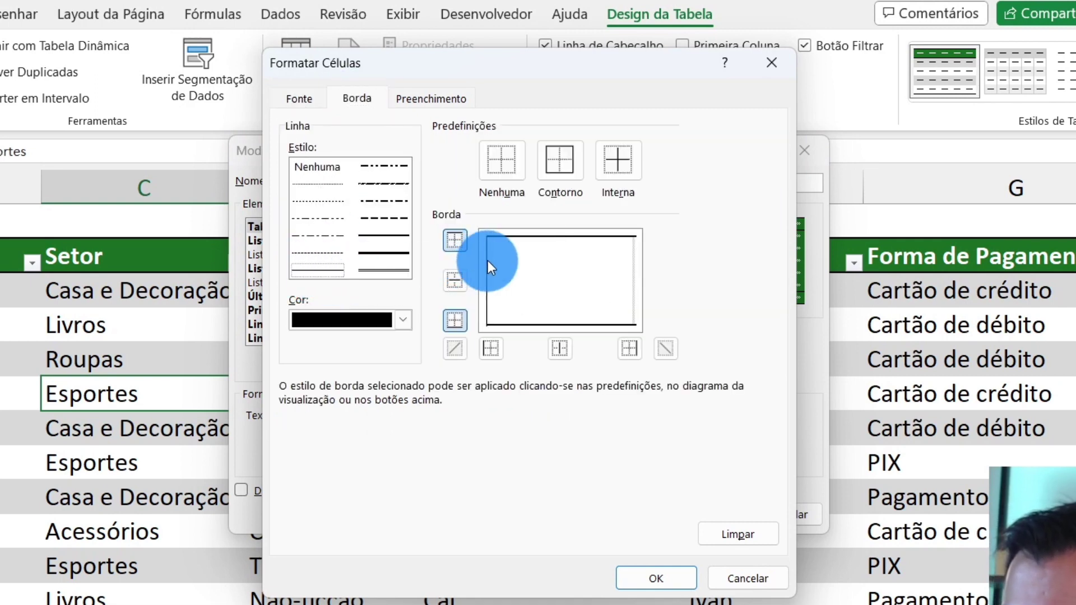
left_click(636, 261)
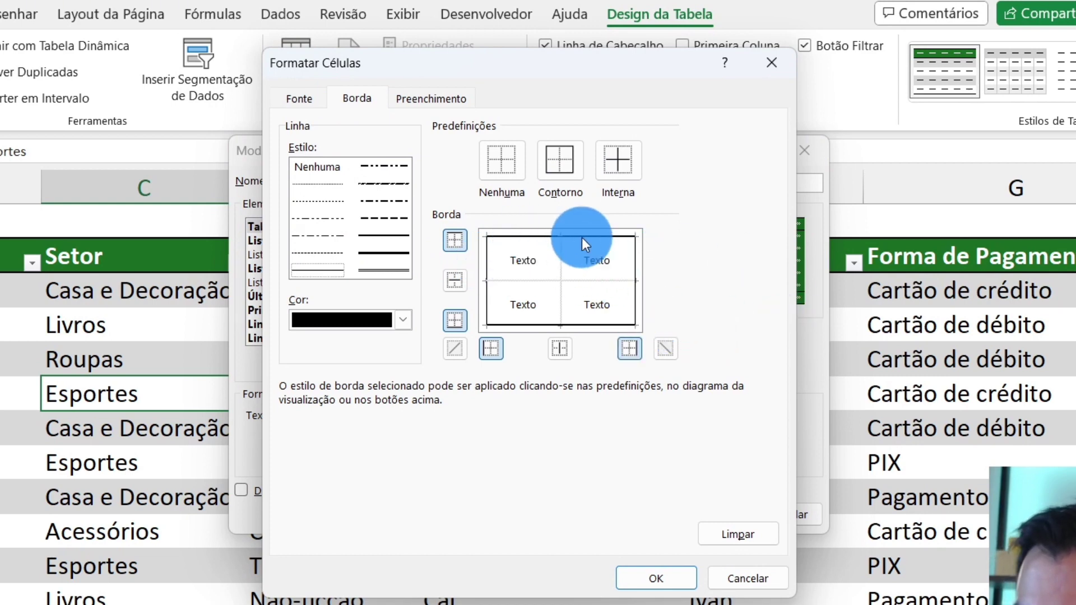
left_click(667, 588)
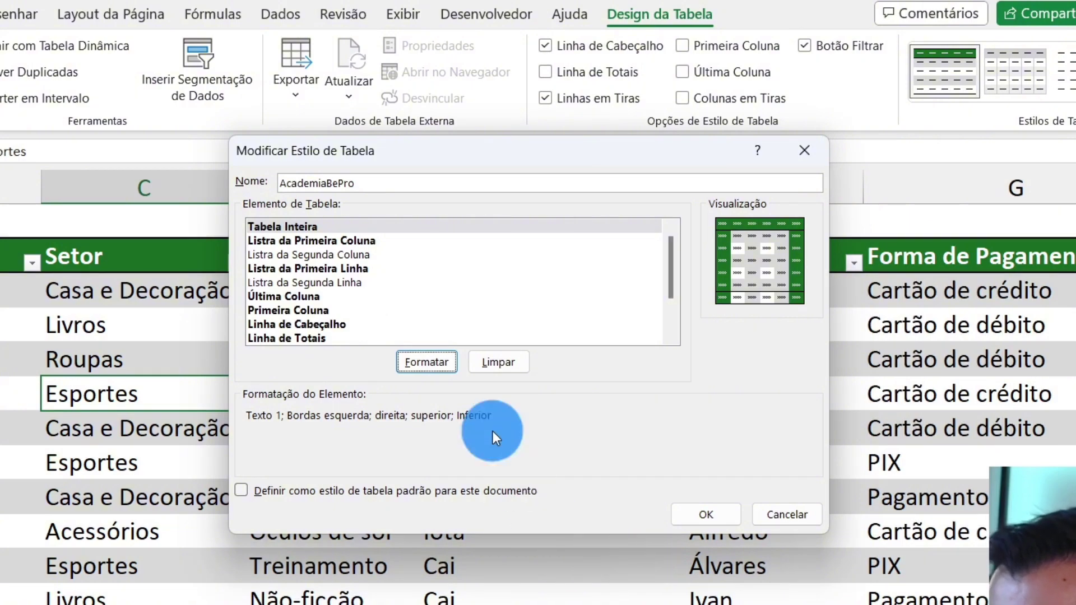
Set the style's header row fill to standard blue
left_click(320, 320)
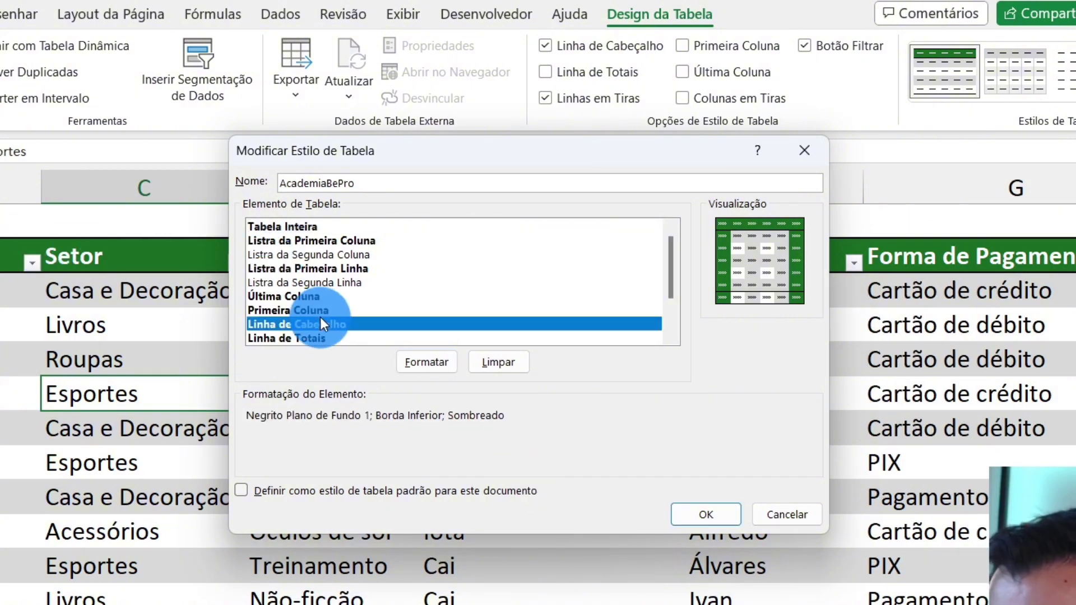
left_click(427, 362)
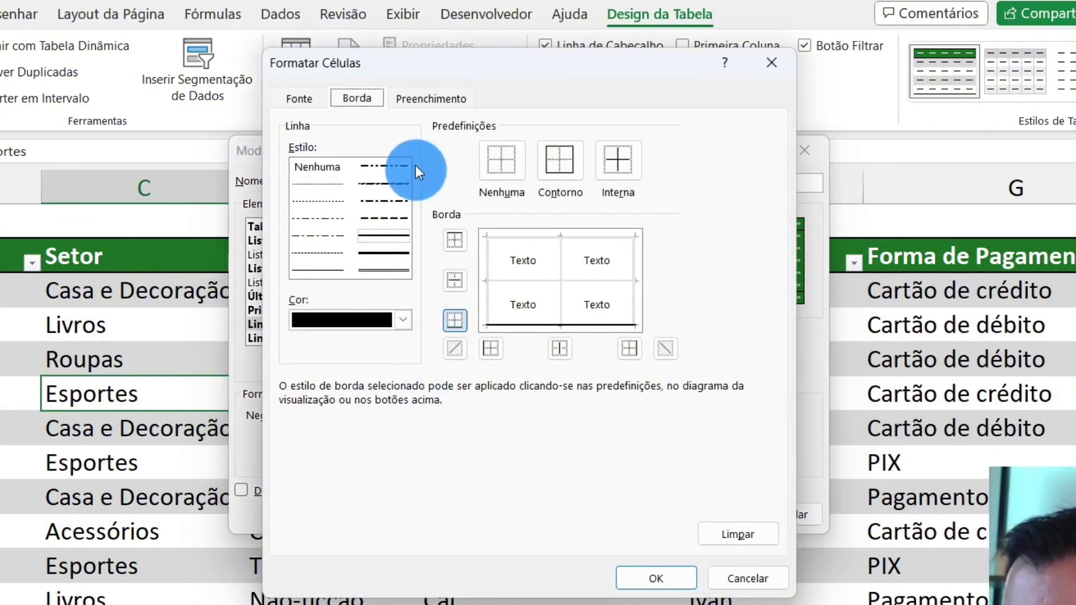
left_click(439, 98)
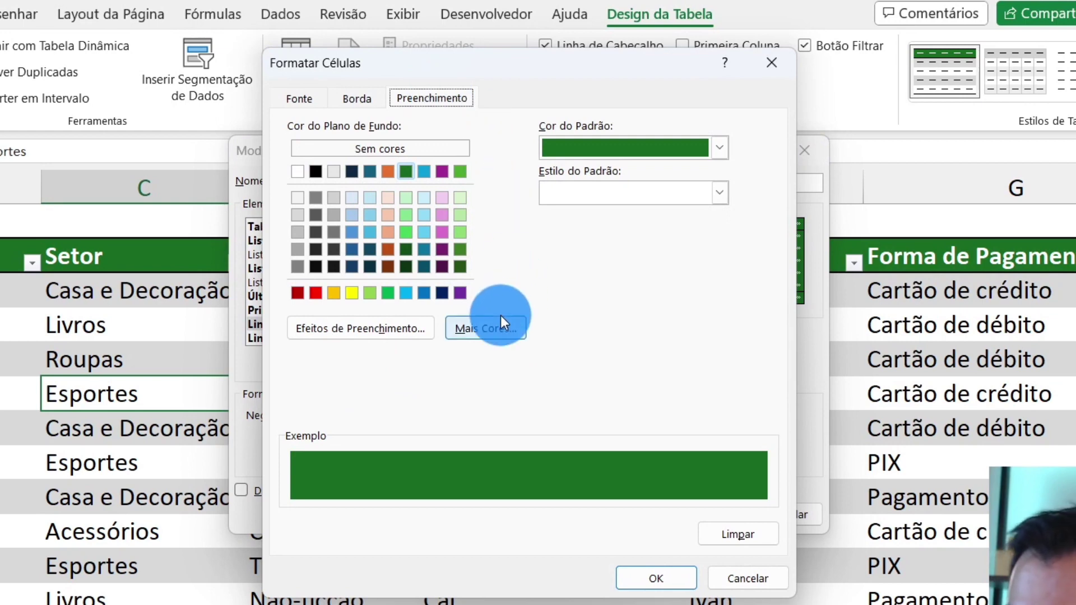
left_click(423, 292)
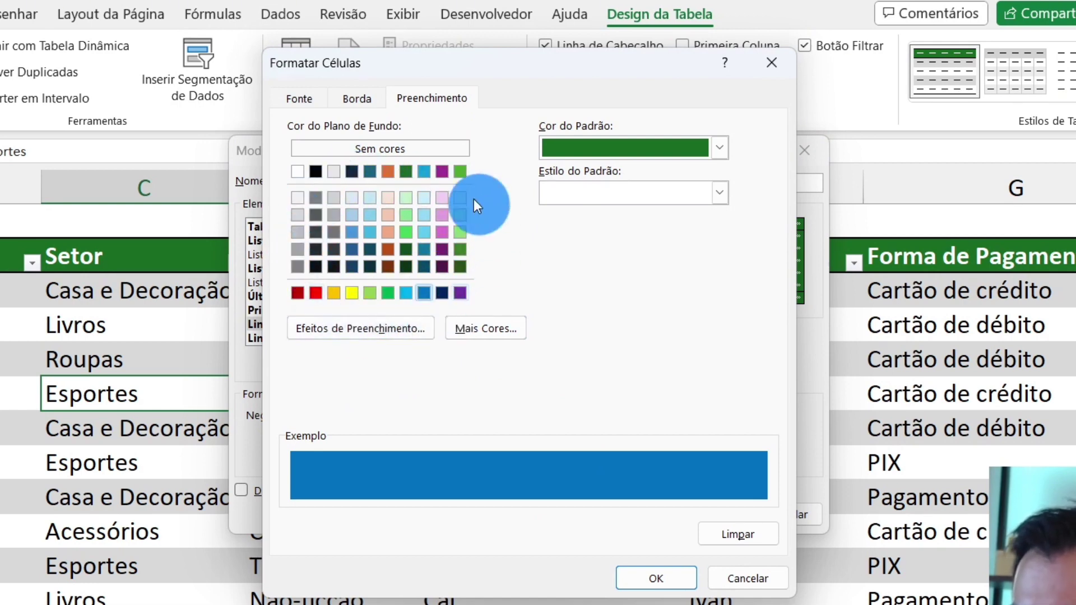
left_click(499, 328)
left_click(417, 201)
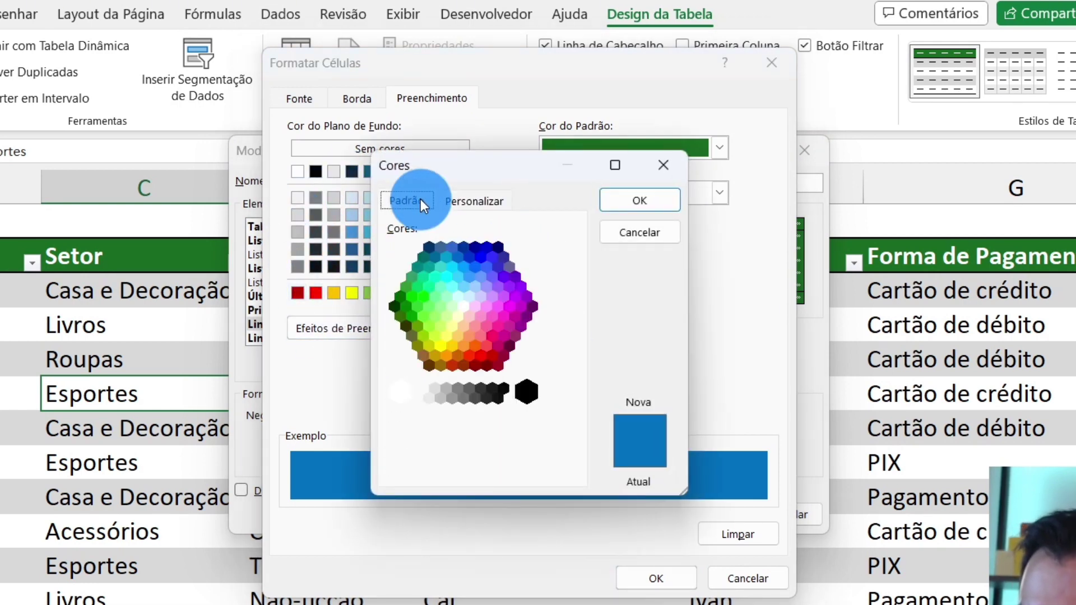
left_click(471, 202)
left_click(647, 240)
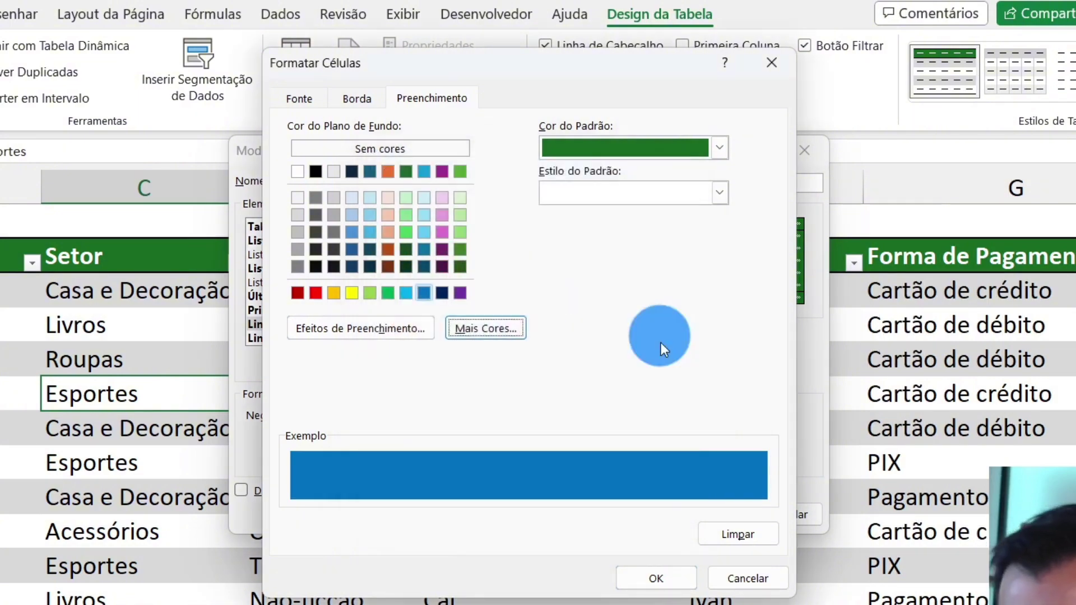
left_click(662, 577)
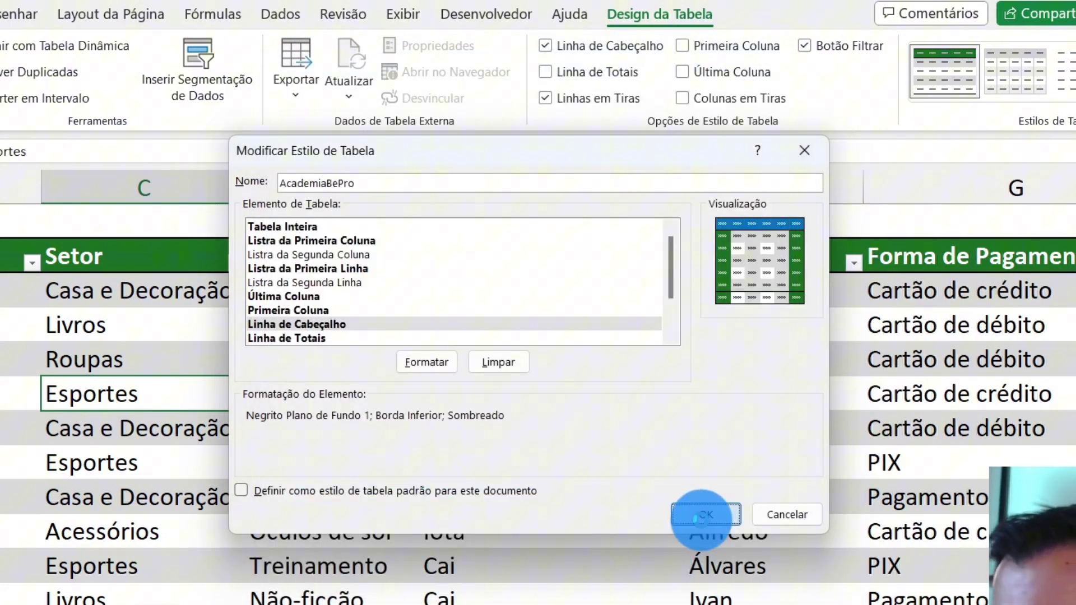
Save the modified AcademiaBePro style and check the blue header on the table
left_click(698, 515)
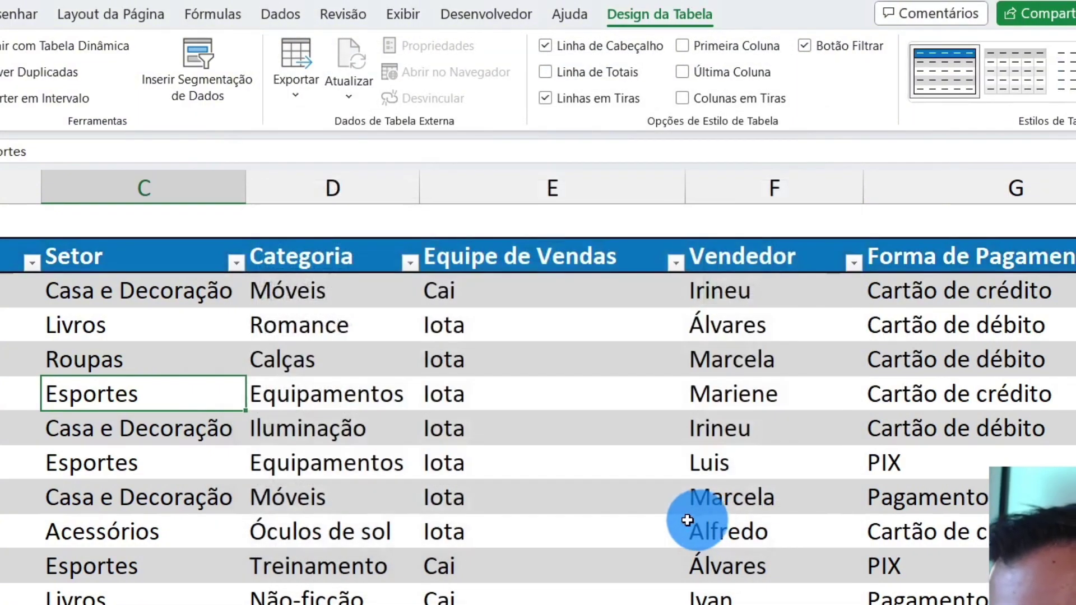
left_click(284, 527)
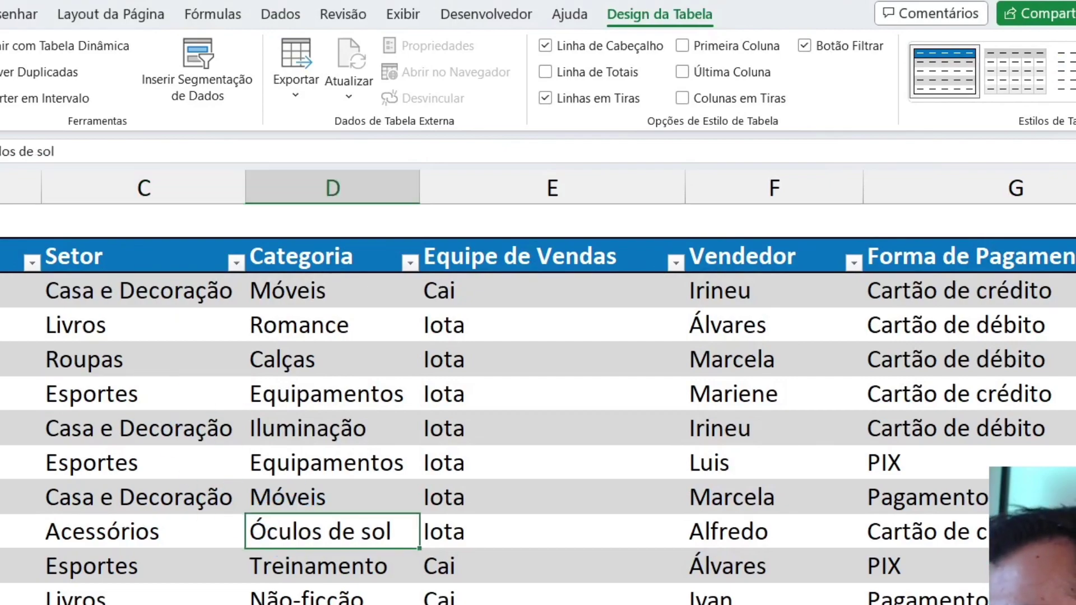
scroll(344, 473, "down", 3)
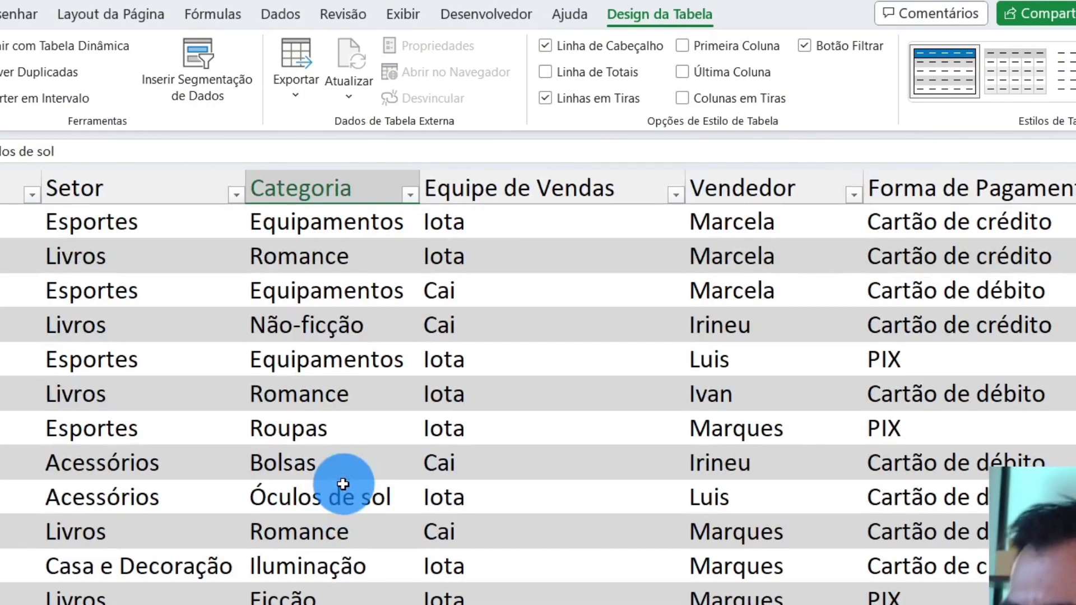
scroll(344, 473, "up", 3)
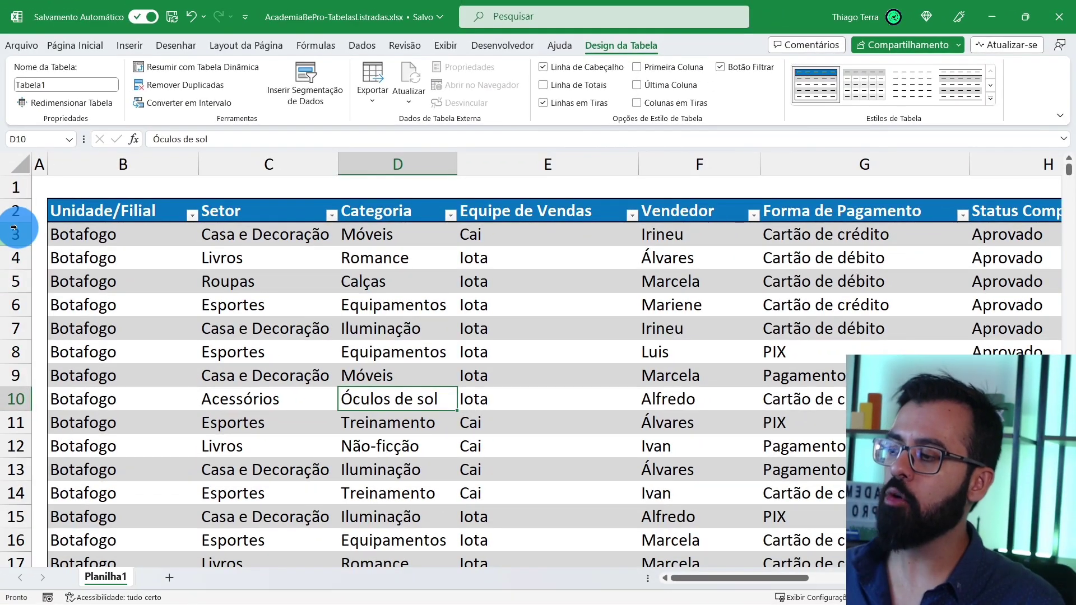
left_click(10, 235)
left_click(13, 257)
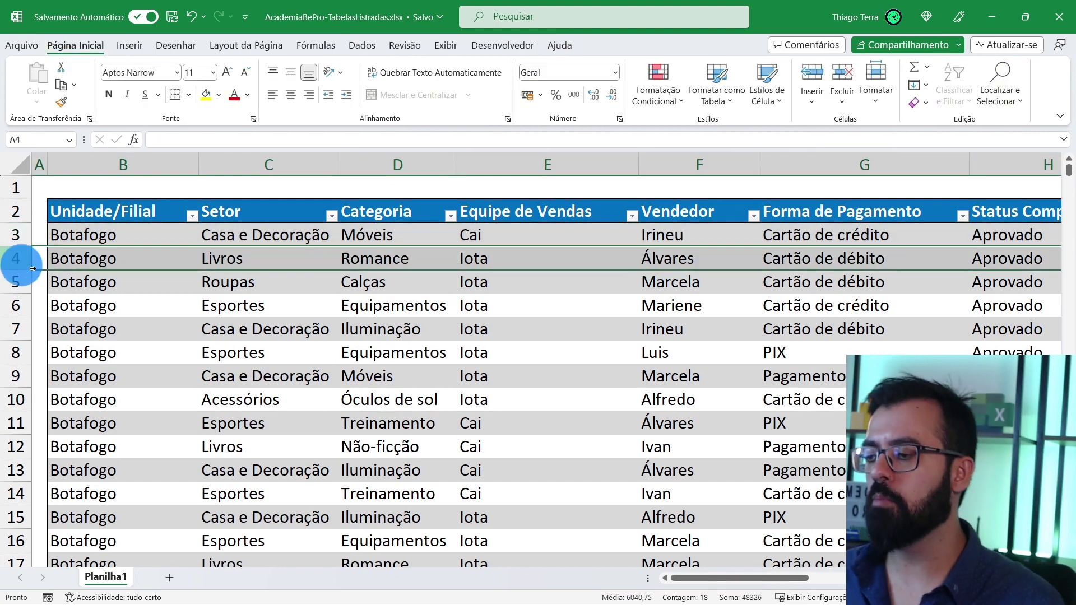
left_click(482, 398)
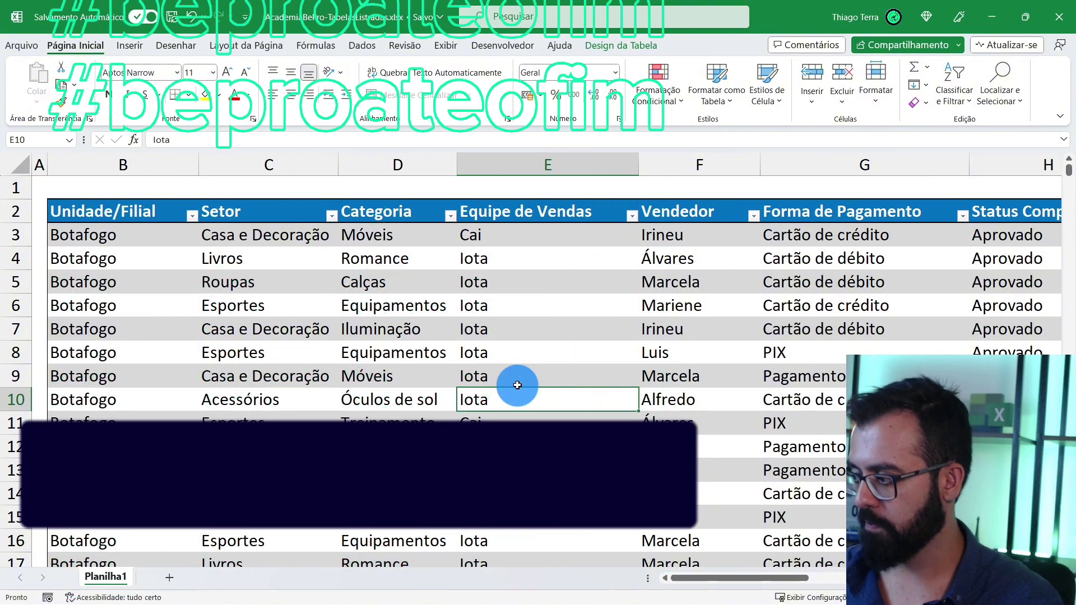
Centre-align the whole Valor Aprovado column (column O)
left_click_drag(735, 573, 897, 578)
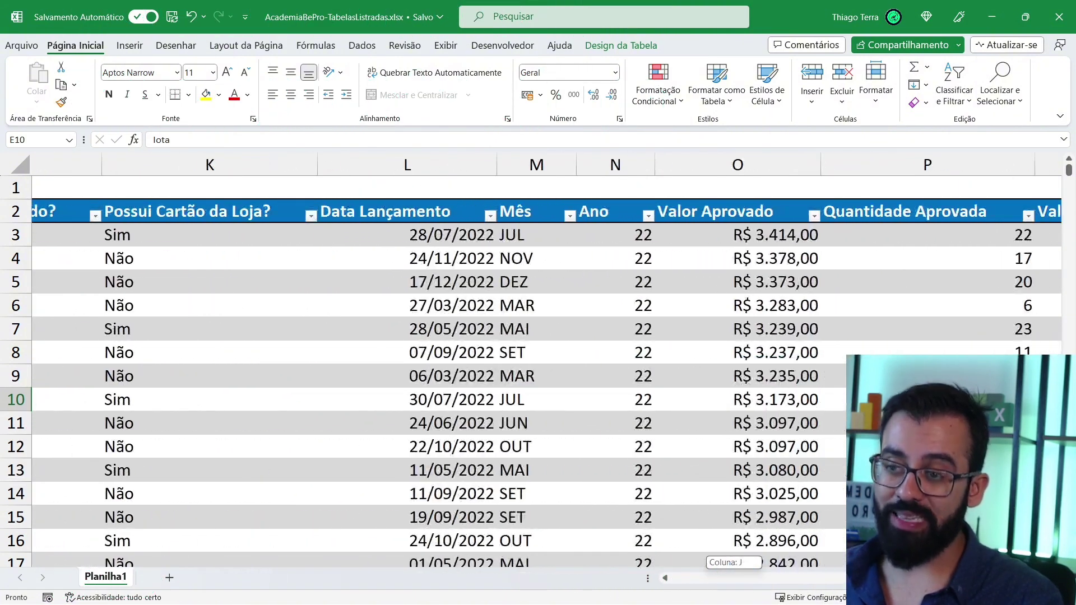
left_click(731, 151)
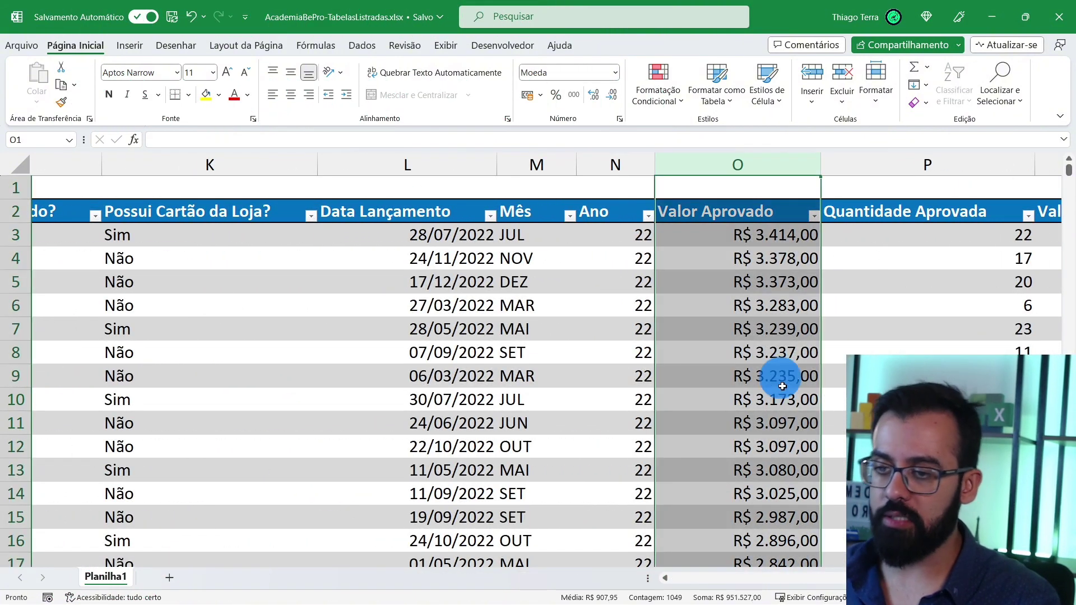
scroll(735, 340, "right", 3)
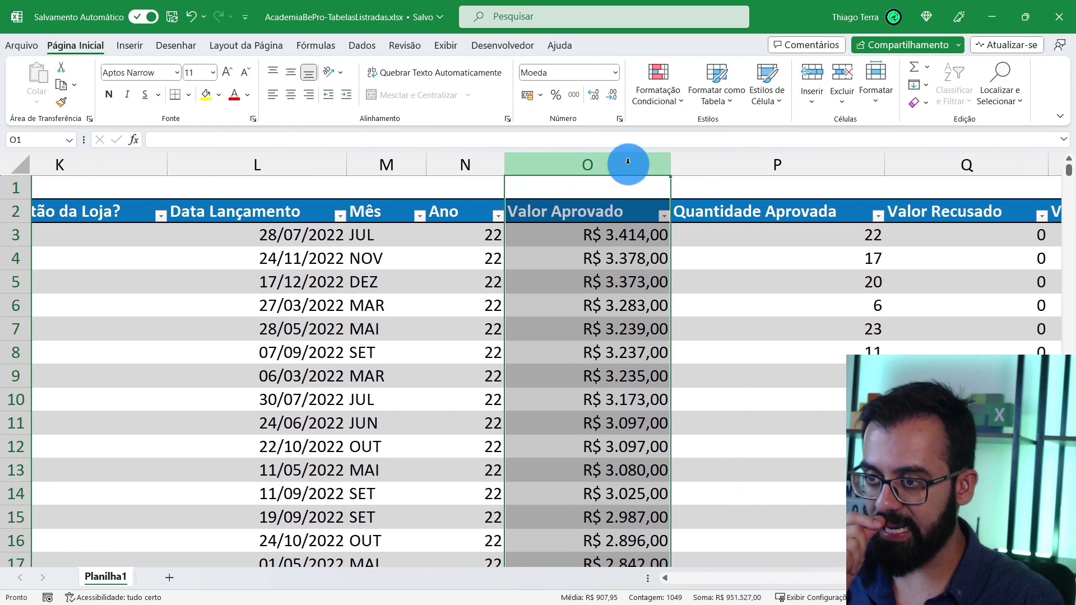
left_click(292, 97)
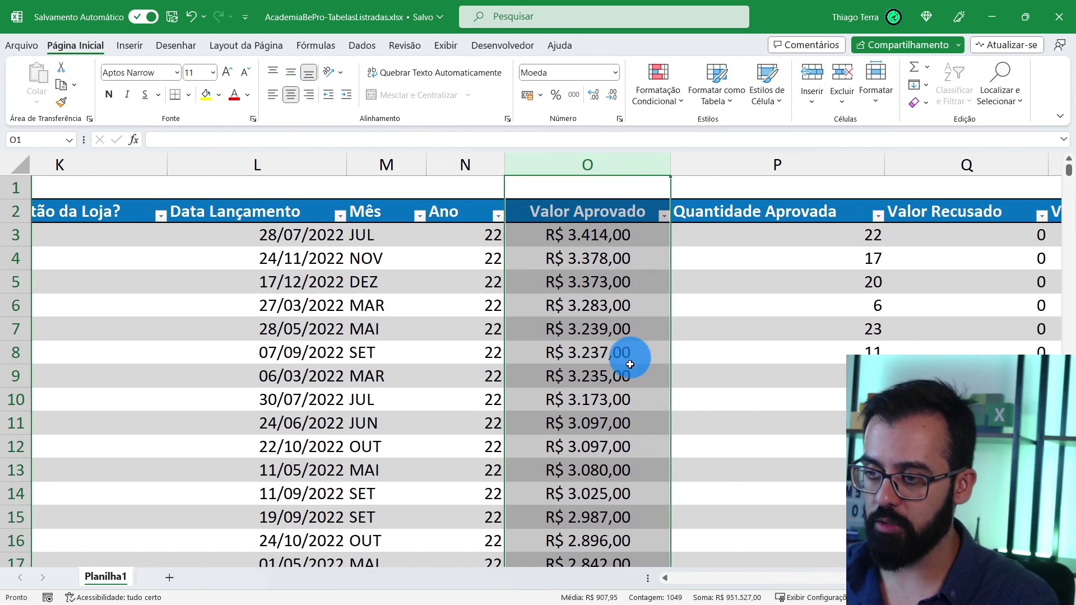
left_click(597, 367)
Scroll down to the table's last rows, ending at row 1050
scroll(562, 443, "down", 10)
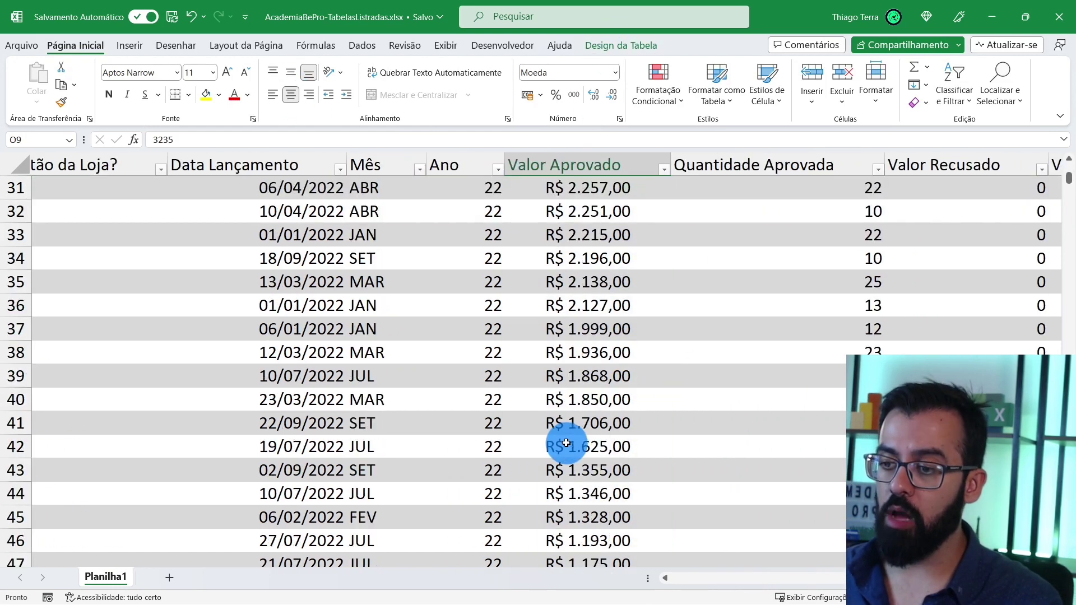
scroll(562, 442, "down", 20)
scroll(562, 443, "down", 20)
scroll(562, 442, "down", 20)
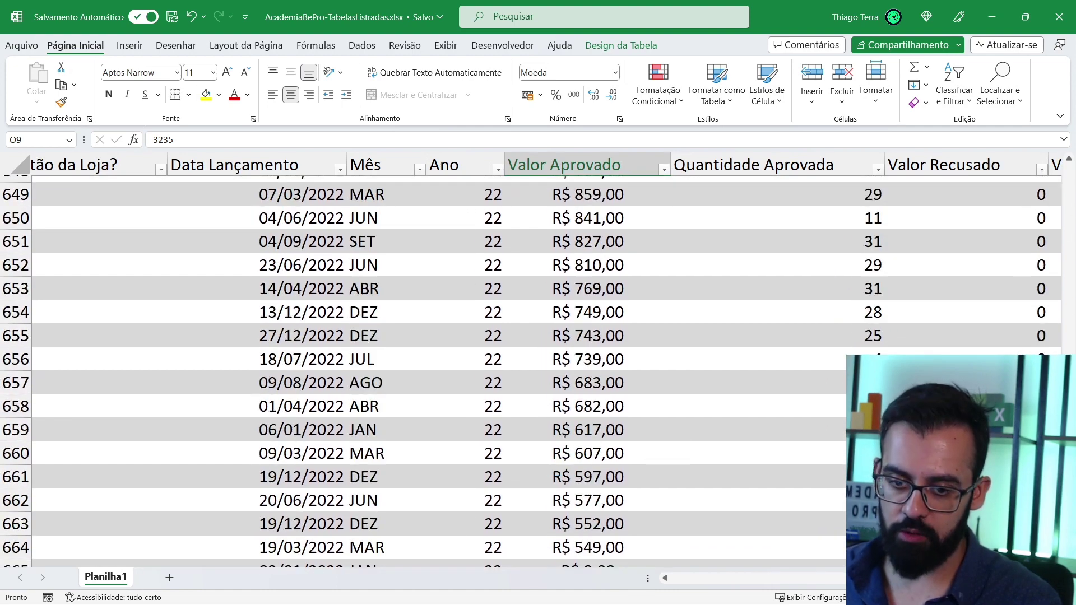
scroll(717, 444, "down", 20)
scroll(717, 444, "down", 20)
scroll(717, 444, "down", 7)
scroll(717, 444, "down", 3)
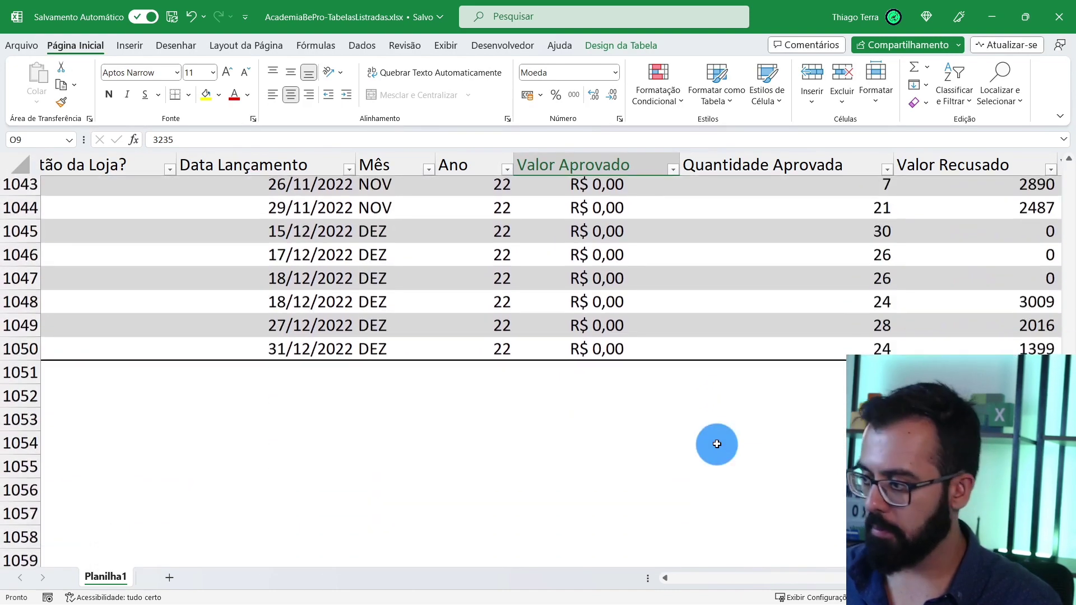
left_click(592, 325)
left_click(586, 255)
left_click(611, 319)
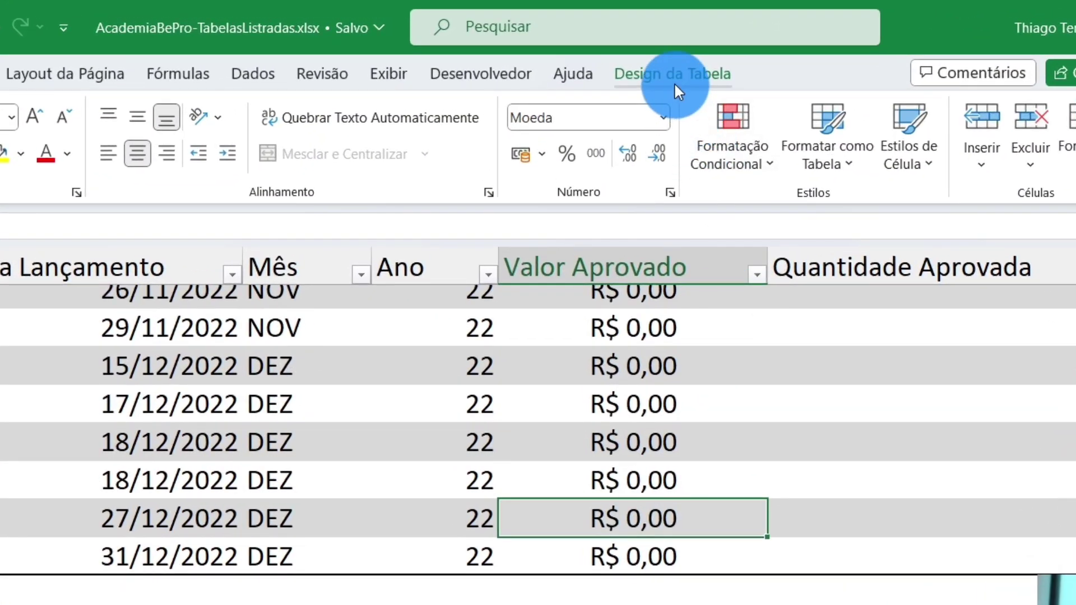
Add a total row to Tabela1 summing Valor Aprovado to R$ 951.527,00
left_click(623, 51)
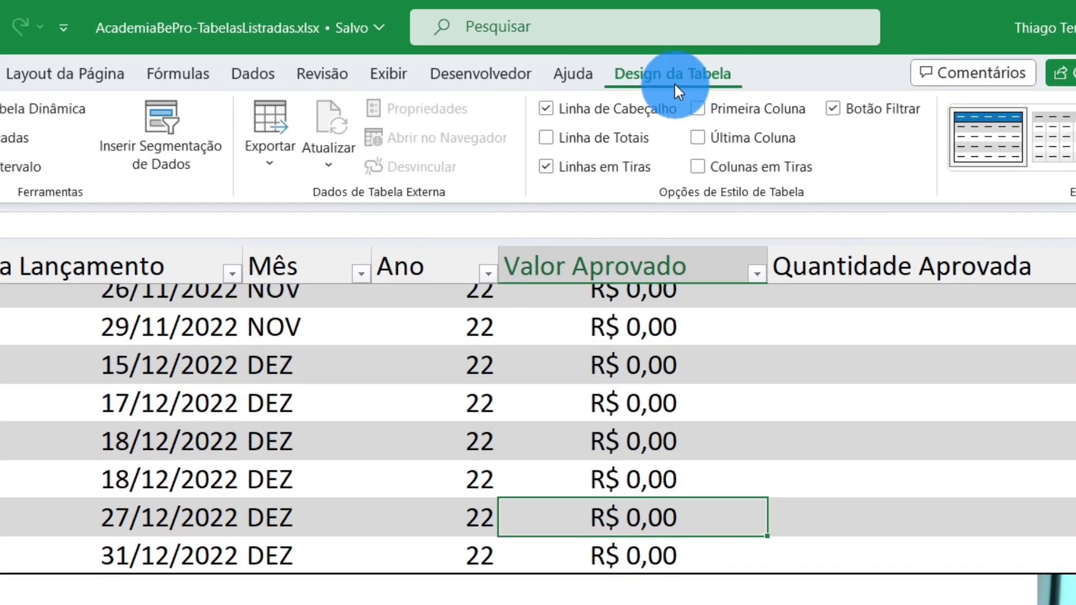
left_click(597, 135)
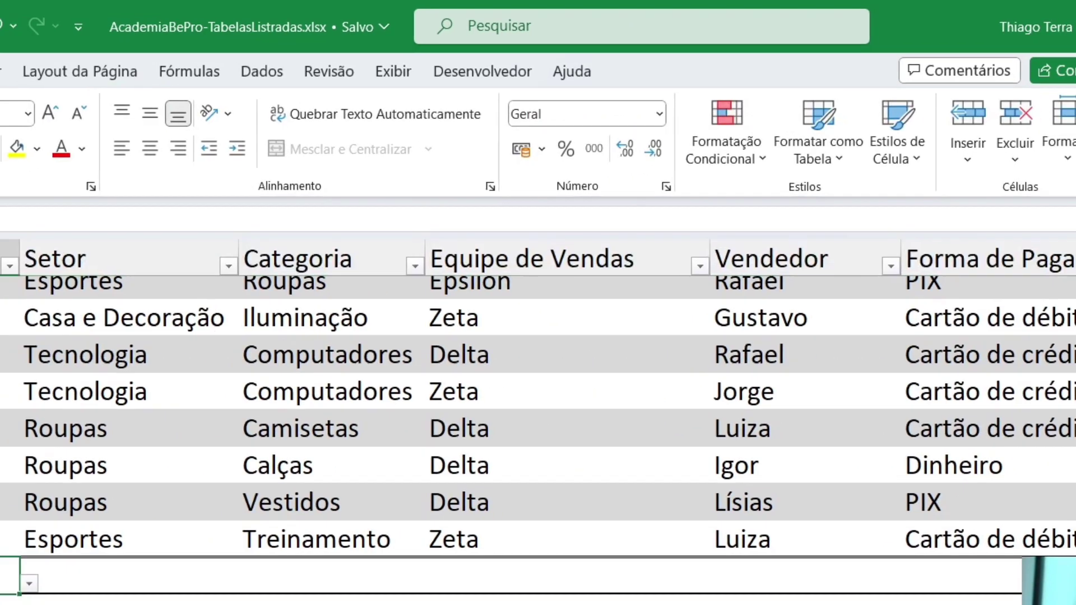
left_click(168, 367)
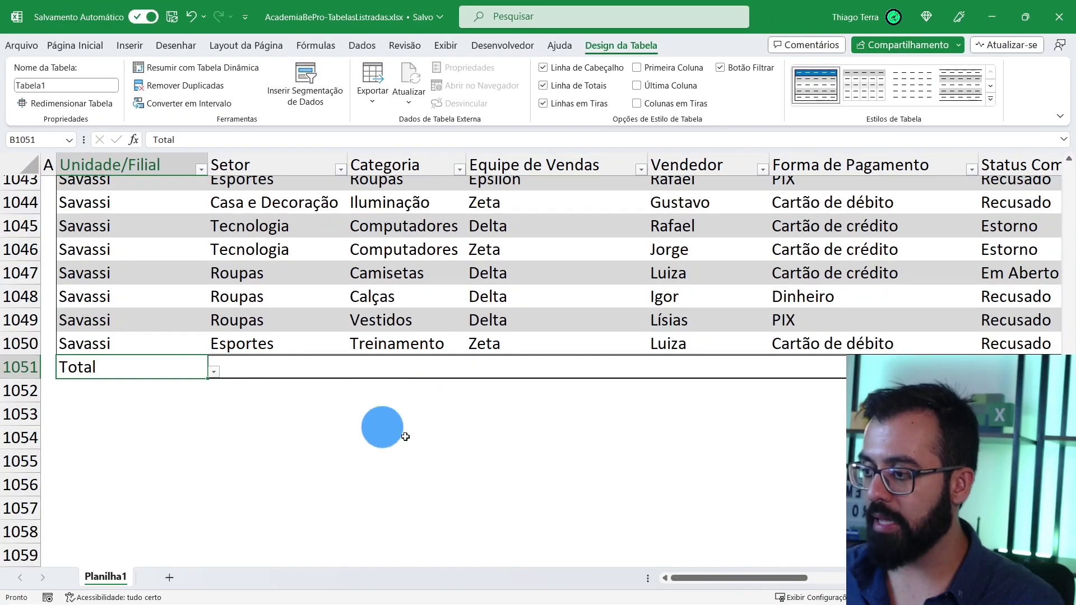
left_click_drag(716, 578, 835, 578)
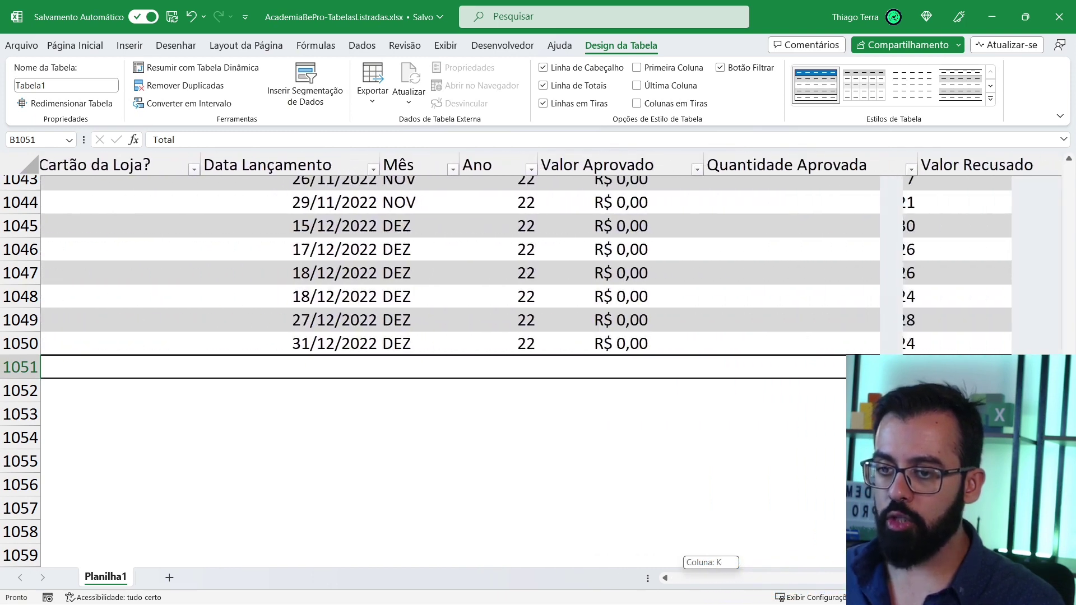
left_click_drag(835, 578, 853, 578)
left_click(474, 367)
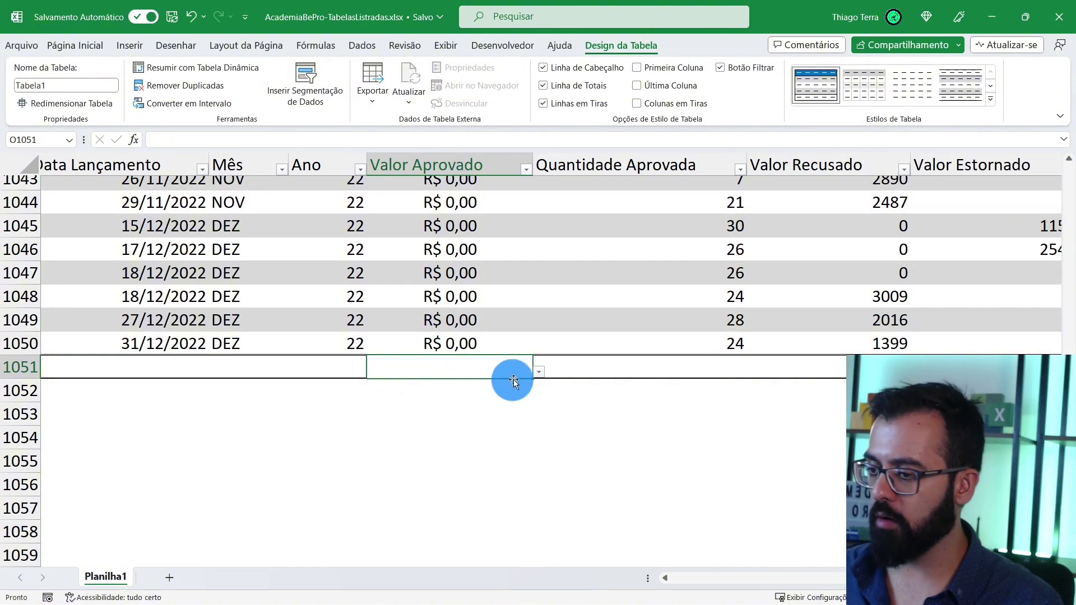
left_click(539, 371)
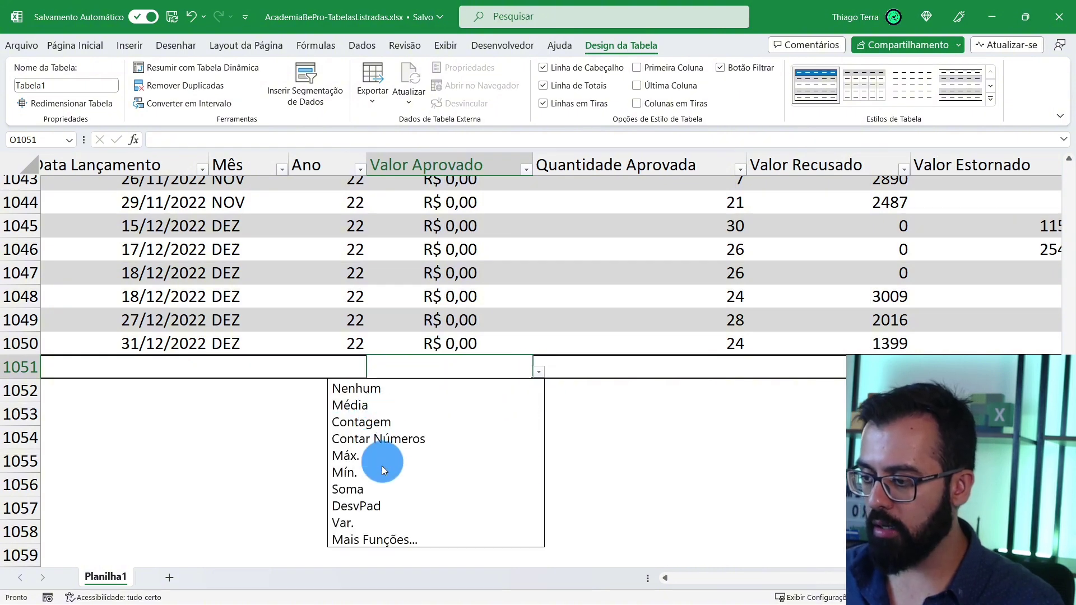
left_click(381, 490)
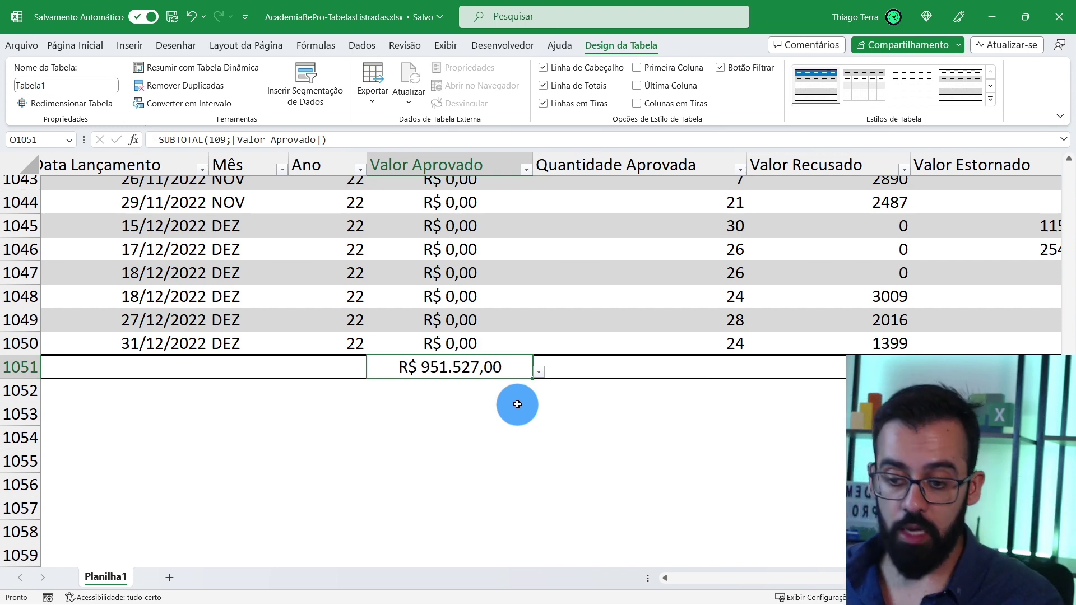
Set the Vendedor total cell to Count, showing 1048 entries
mouse_move(875, 578)
left_mouse_down()
mouse_move(677, 586)
mouse_move(831, 578)
mouse_move(715, 570)
left_mouse_up()
left_click(302, 369)
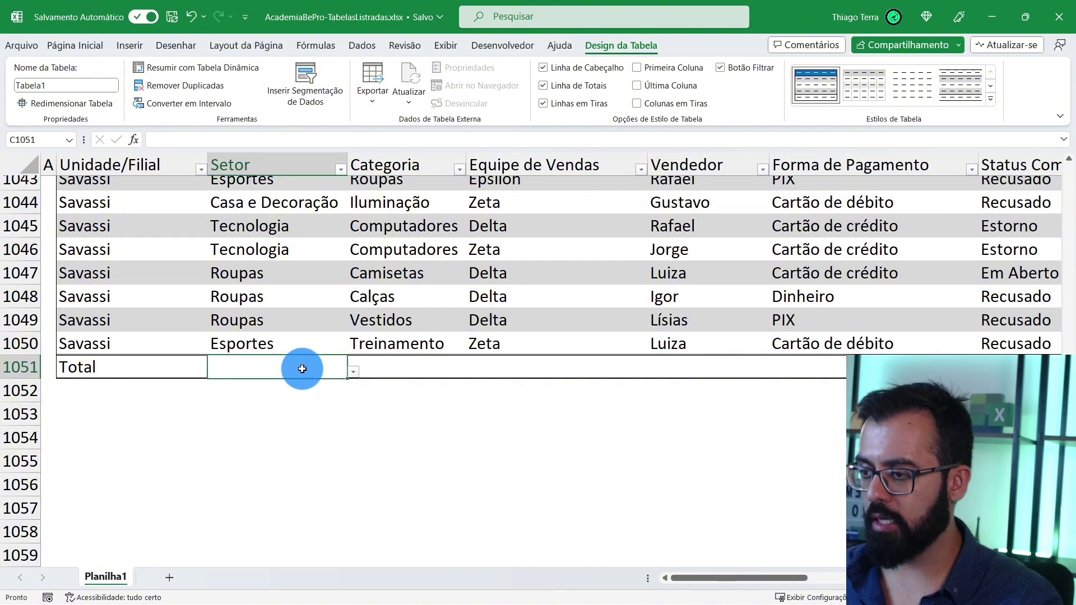
left_click(746, 368)
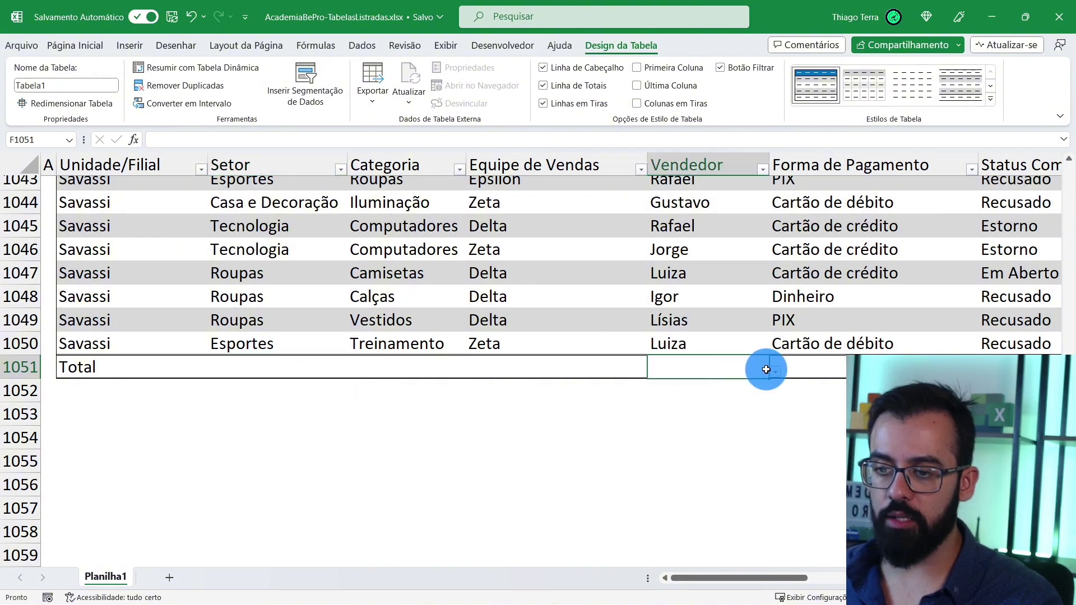
left_click(776, 371)
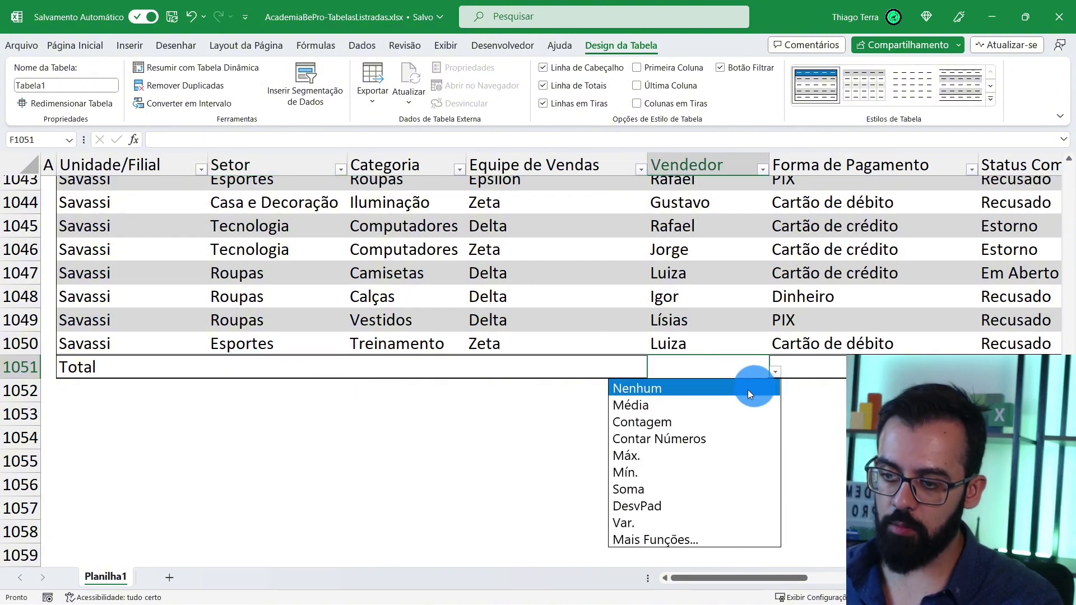
left_click(742, 422)
left_click(708, 164)
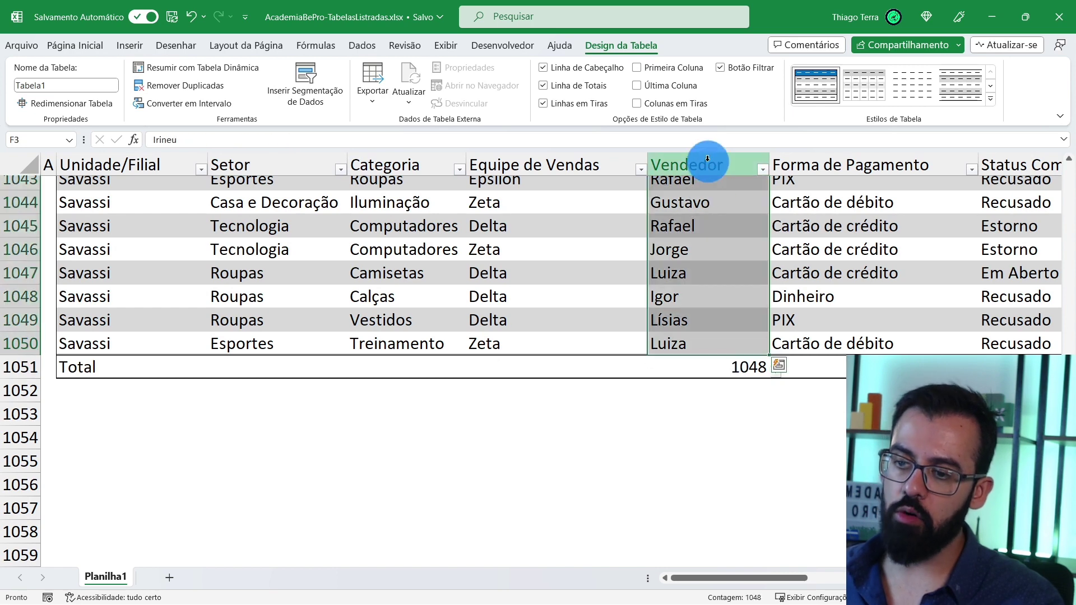
left_click(708, 370)
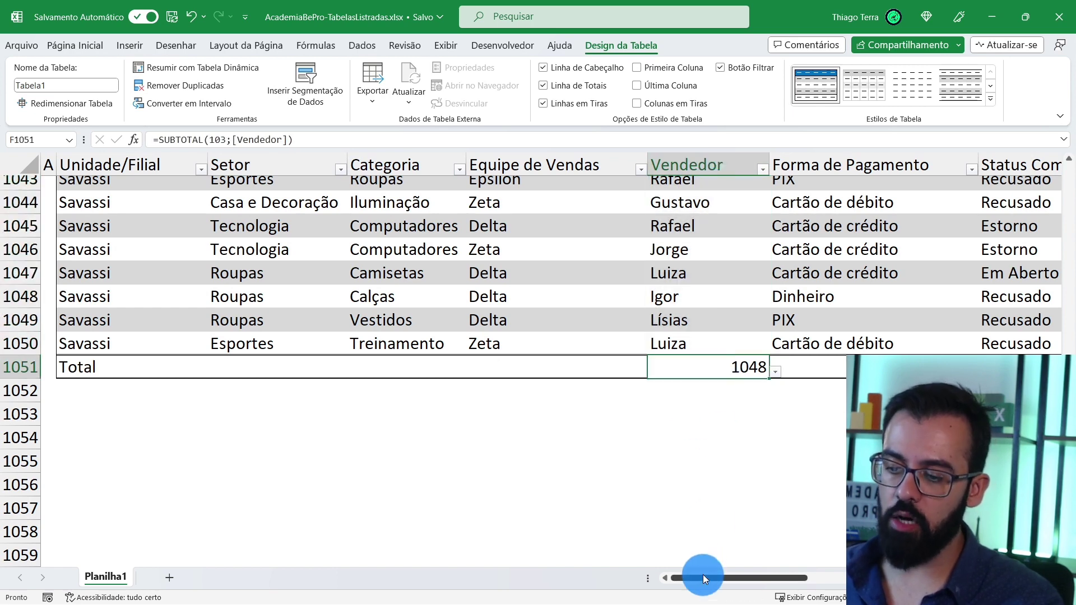
left_click_drag(703, 574, 728, 580)
Centre the 1048 Vendedor total in cell F1051
left_click(90, 46)
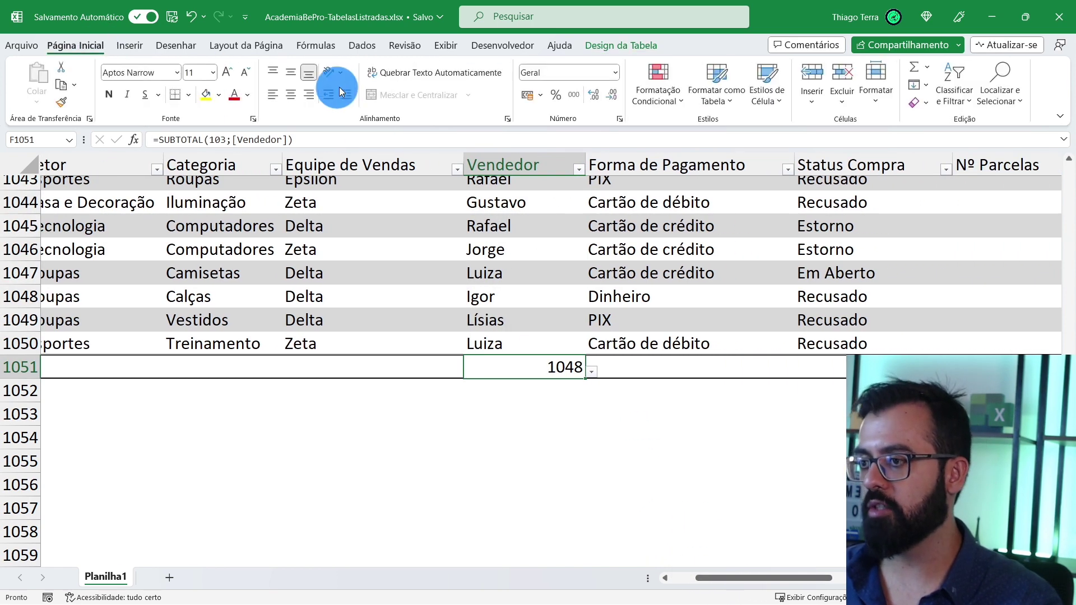
left_click(296, 94)
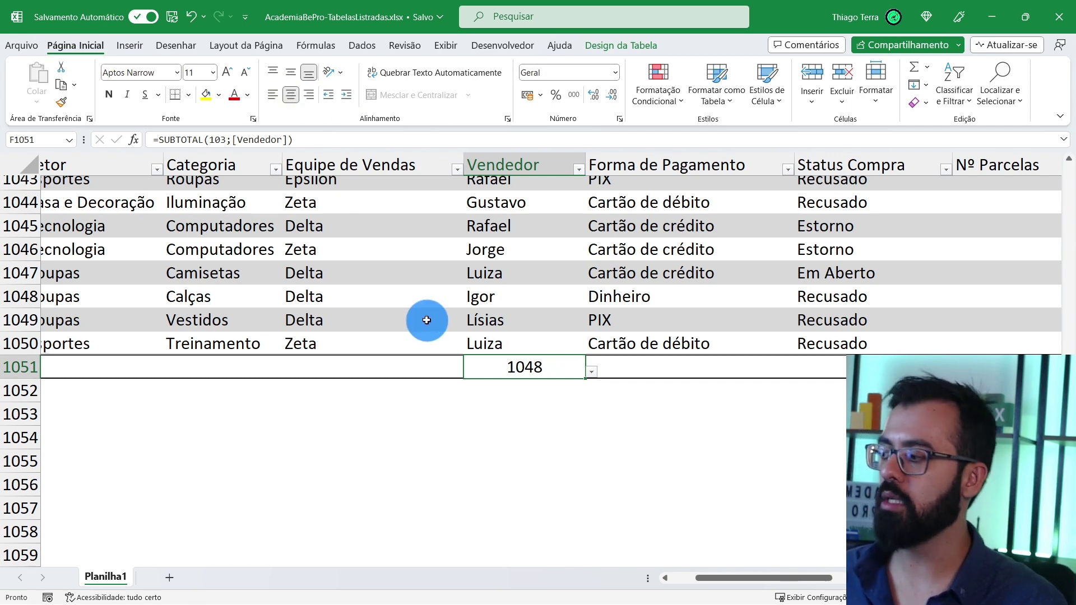
scroll(516, 314, "up", 15)
scroll(515, 313, "up", 15)
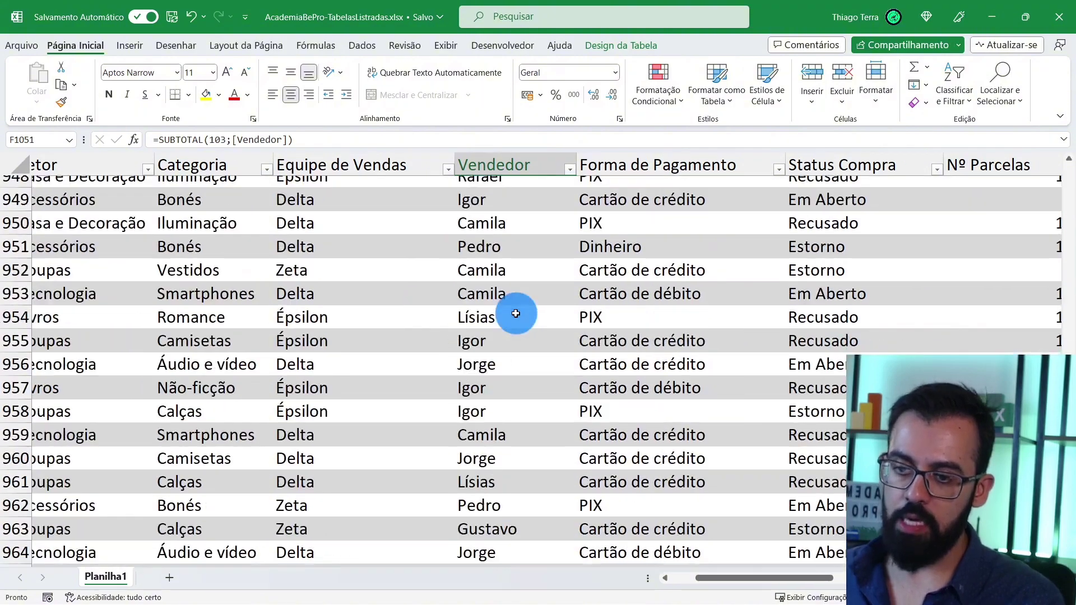
scroll(516, 313, "up", 20)
scroll(516, 314, "up", 20)
scroll(516, 313, "up", 20)
scroll(512, 308, "up", 5)
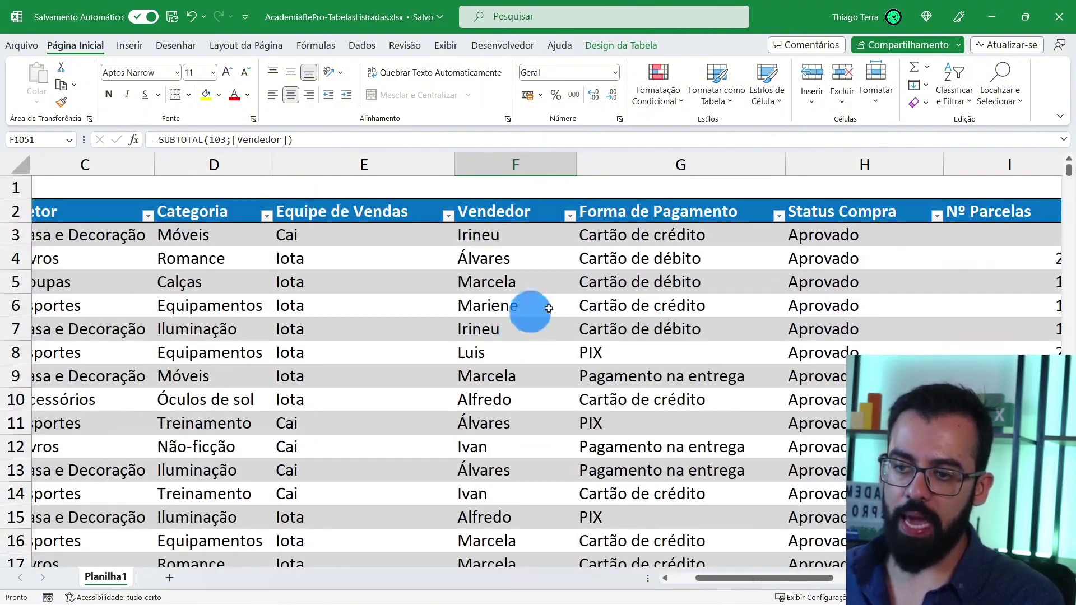
Insert three blank rows at row 2 so the table header moves to row 5
left_click_drag(714, 577, 690, 578)
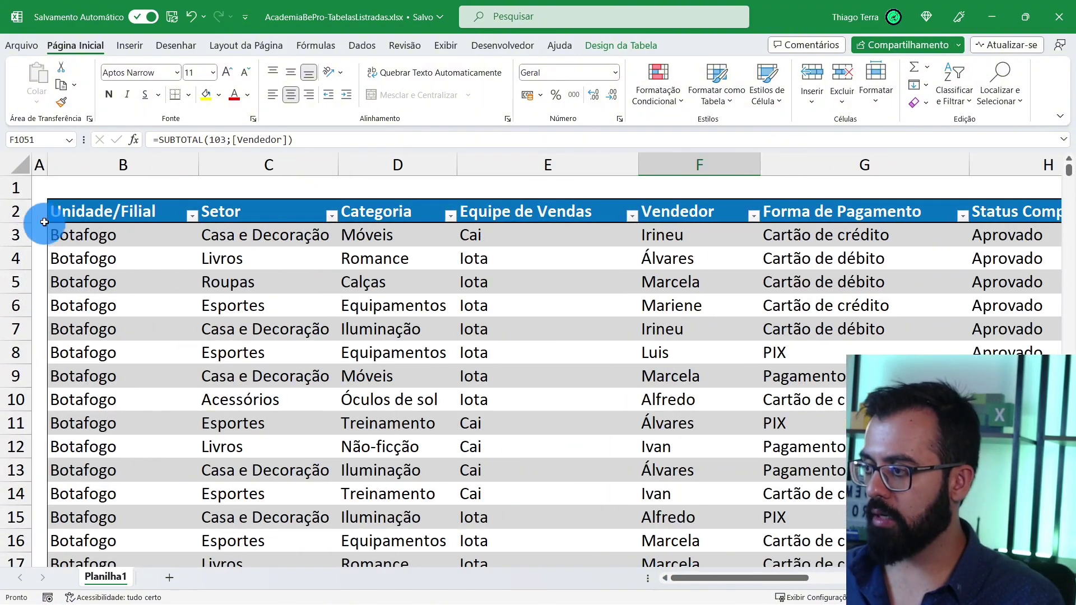
right_click(44, 222)
left_click(85, 348)
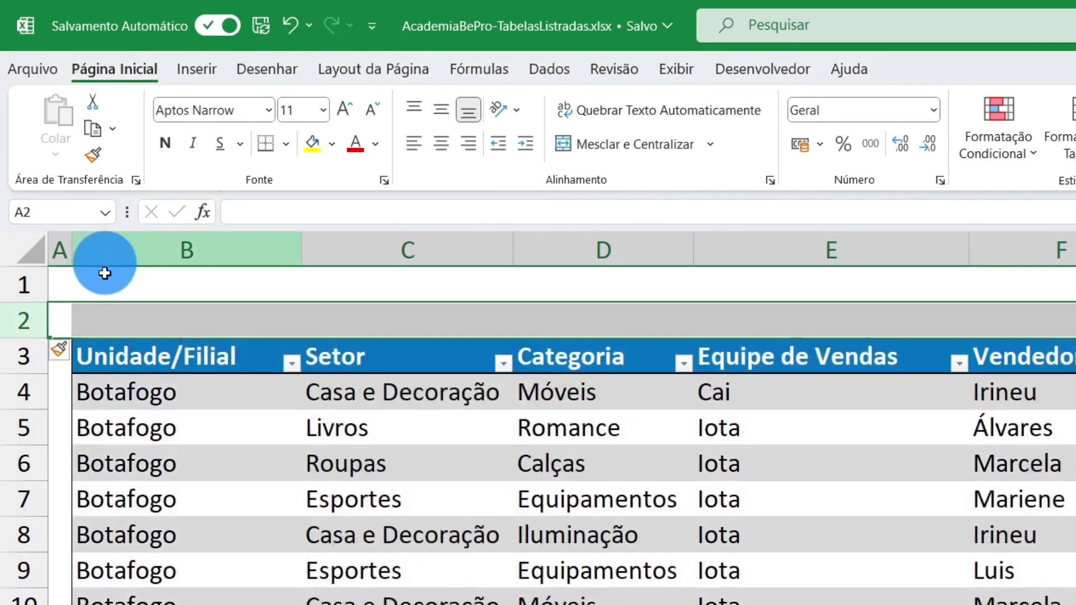
right_click(39, 322)
left_click(96, 536)
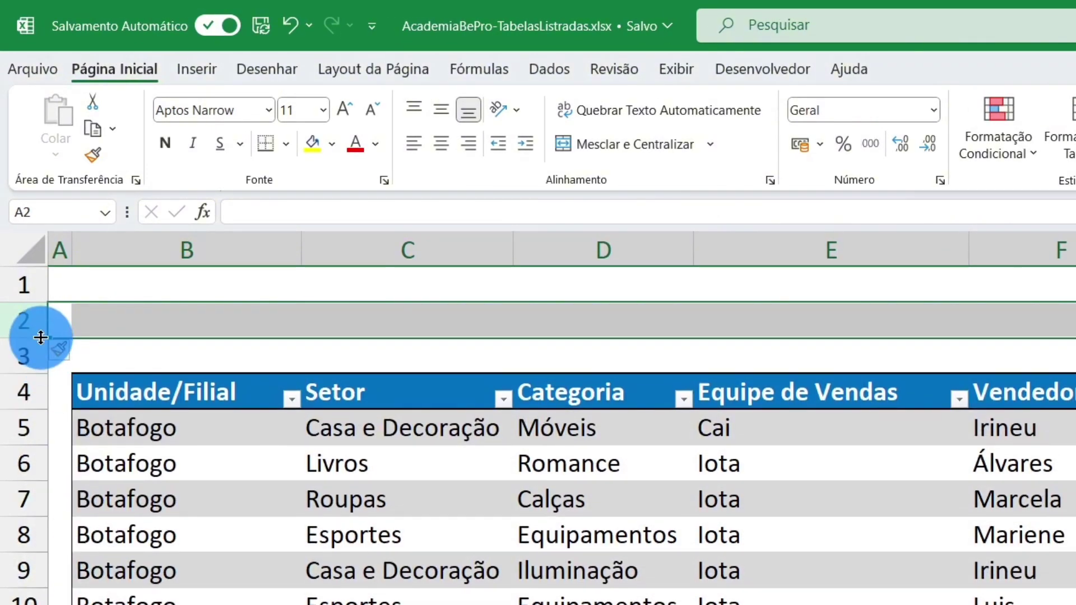
right_click(41, 337)
left_click(136, 538)
left_click(560, 563)
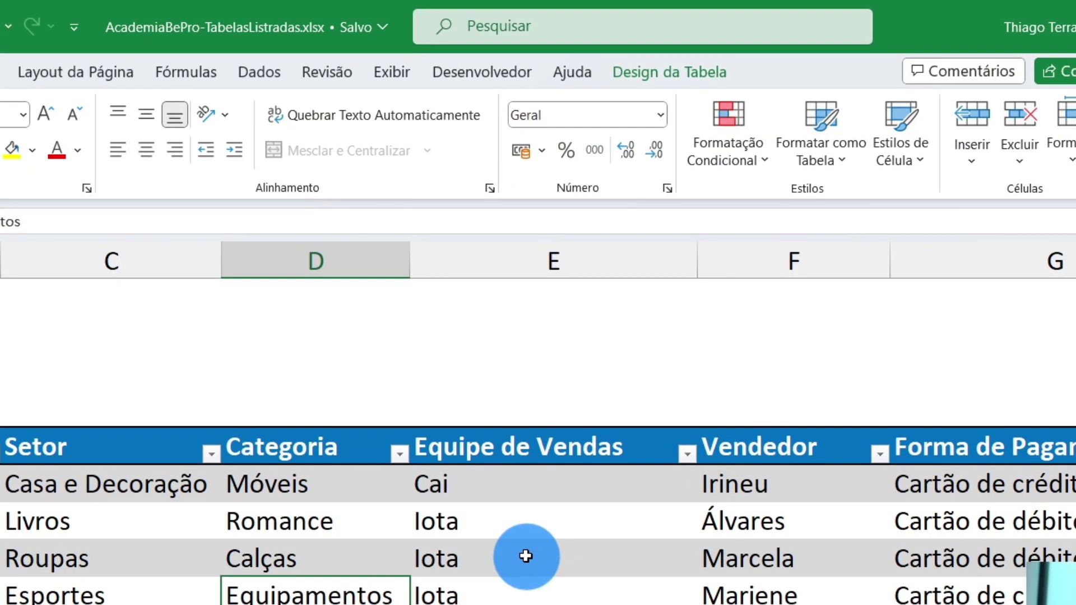
Insert slicers for Unidade/Filial, Mês and Status Compra on Tabela1
left_click(674, 71)
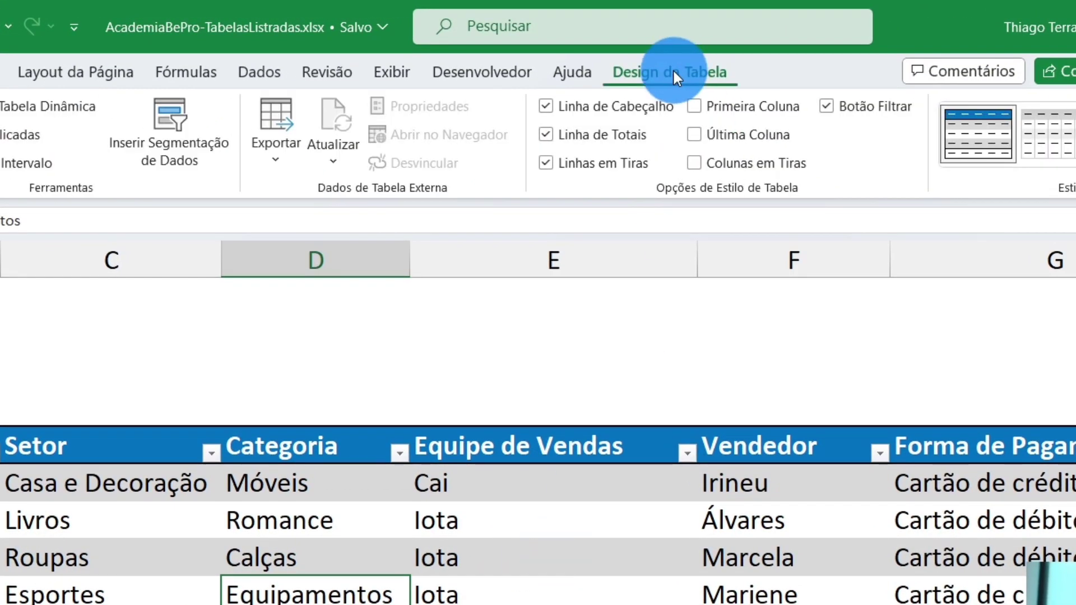
left_click(181, 138)
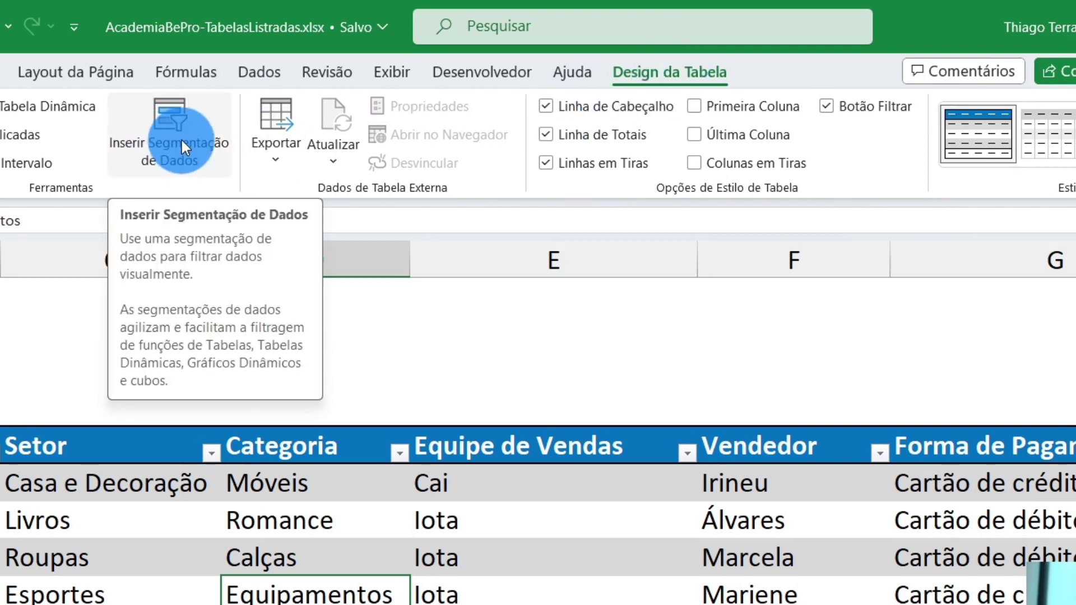
left_click(181, 138)
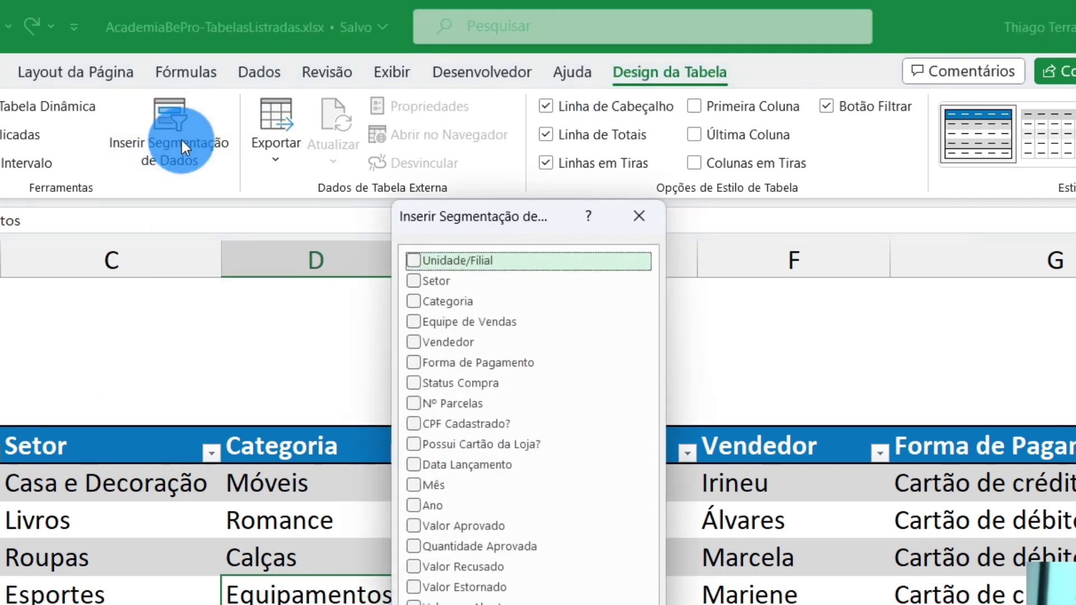
left_click_drag(481, 216, 490, 178)
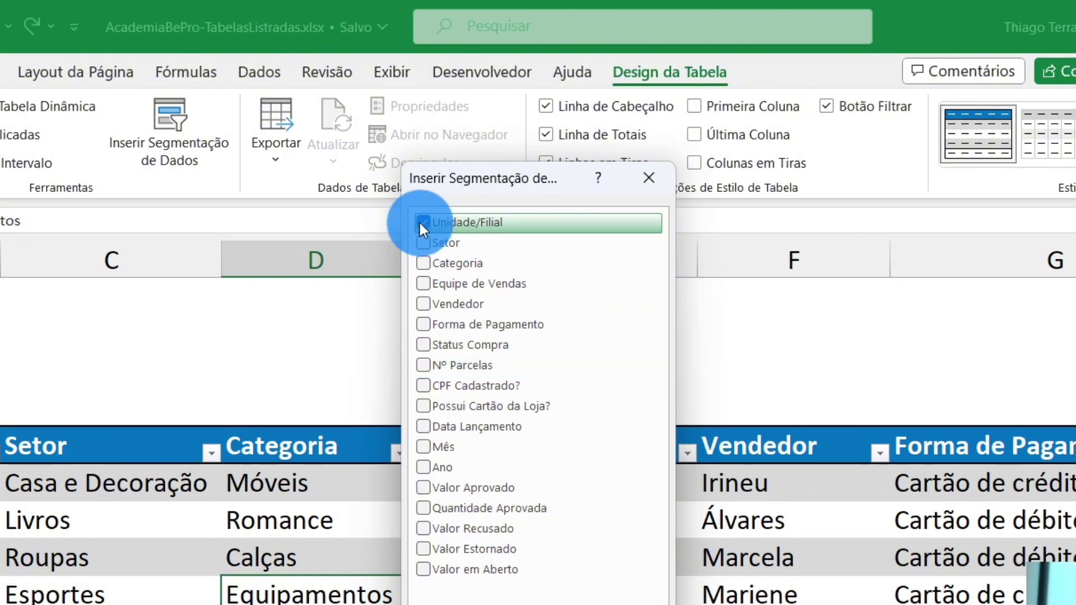
left_click(424, 447)
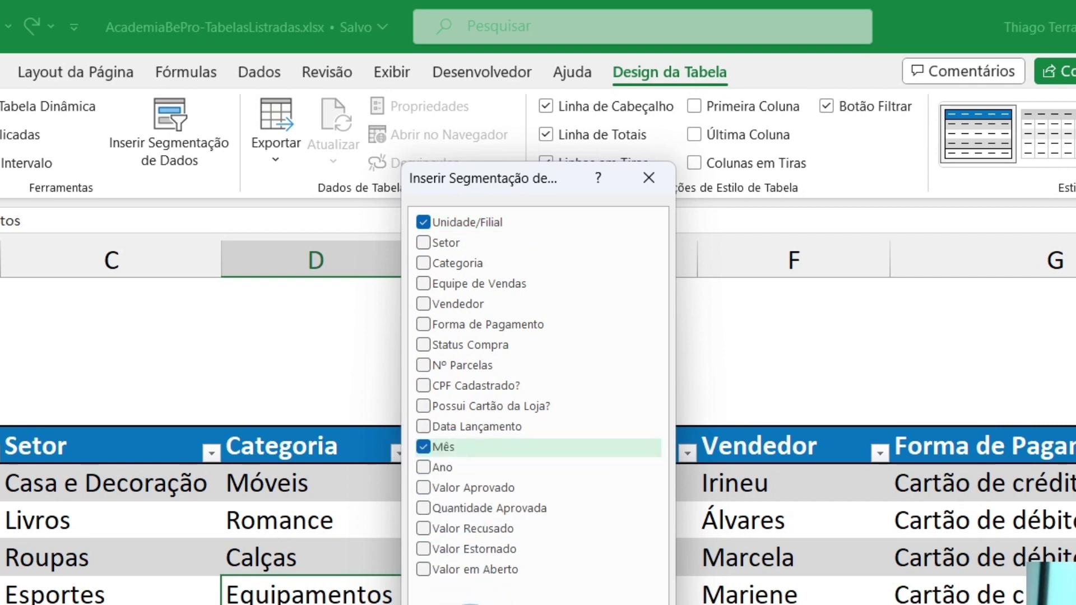
left_click(423, 345)
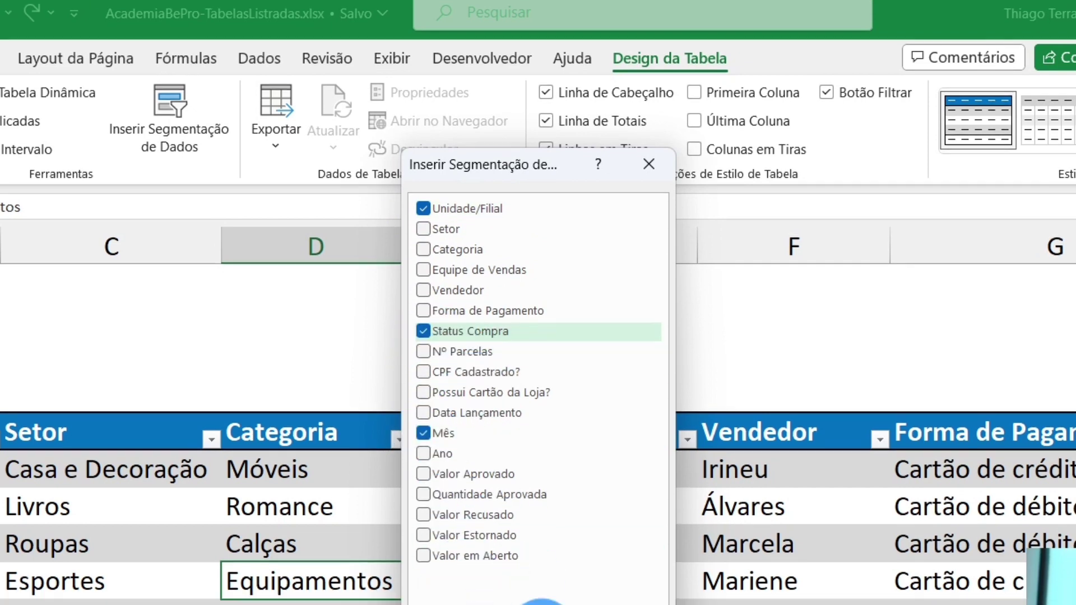
left_click(542, 504)
Insert the three chosen slicers and spread Mês, Status Compra and Unidade/Filial apart
left_click(576, 291)
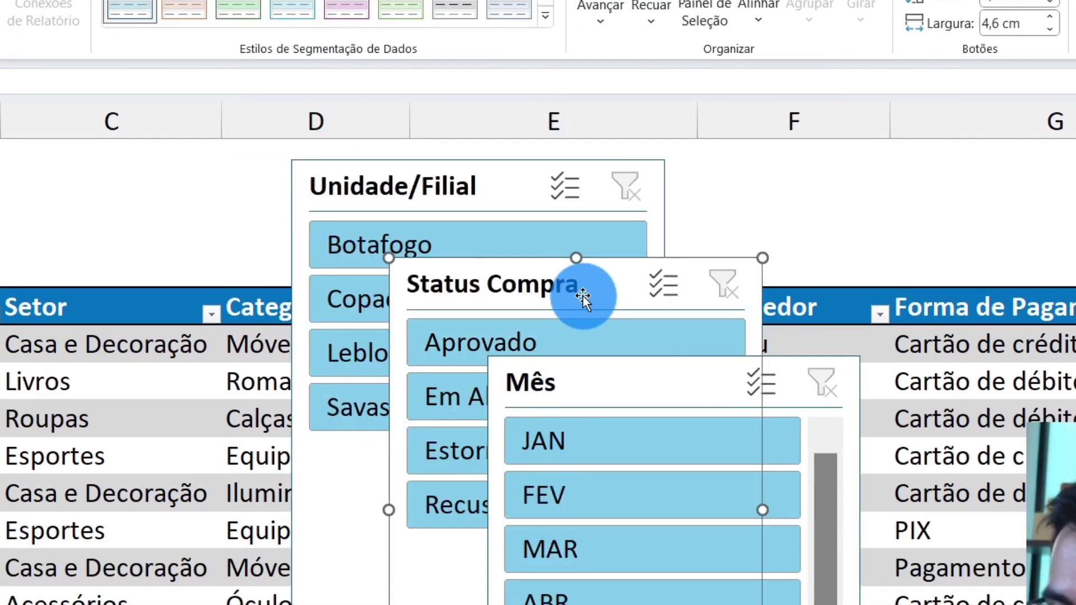
left_click_drag(629, 377, 862, 294)
left_click_drag(548, 308, 725, 326)
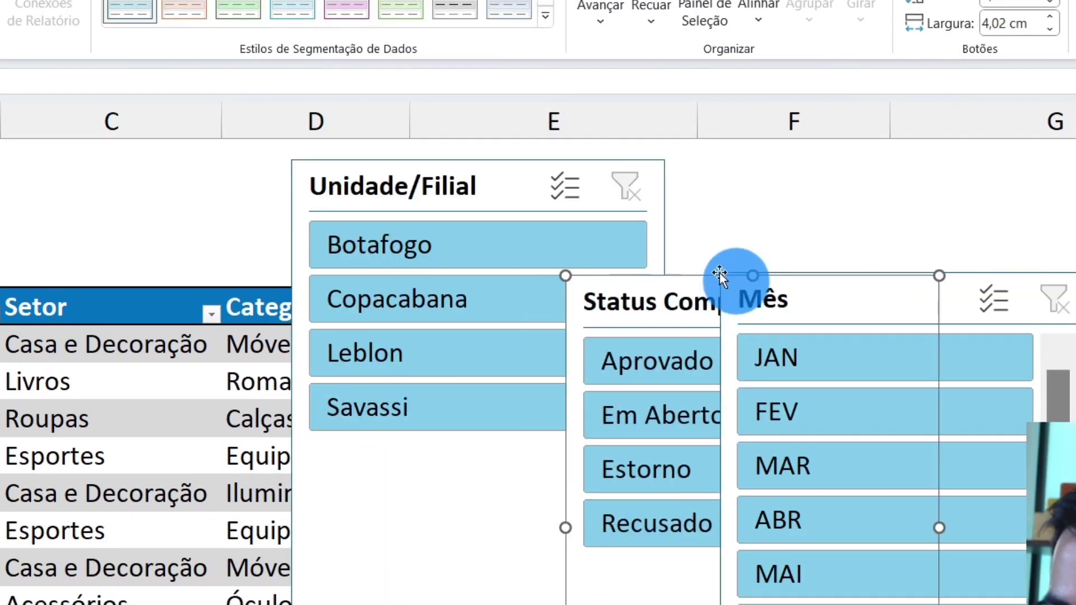
mouse_move(417, 196)
left_mouse_down()
mouse_move(383, 210)
mouse_move(130, 220)
left_mouse_up()
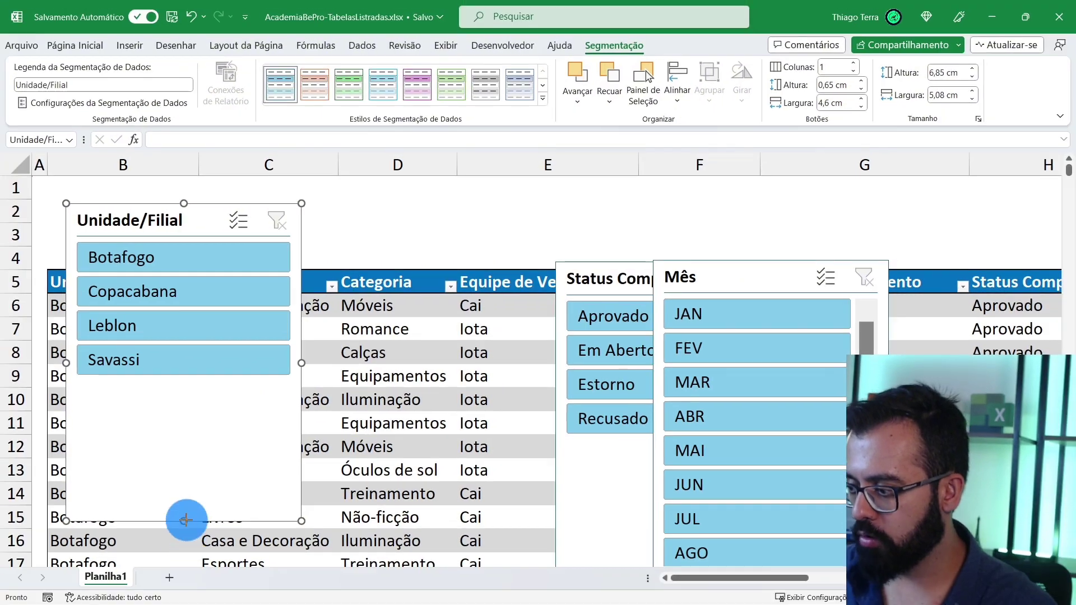
Shorten the Unidade/Filial slicer to about 4,61 × 5,08 cm at the sheet's top-left
left_click_drag(194, 402, 196, 379)
left_click_drag(211, 216, 194, 199)
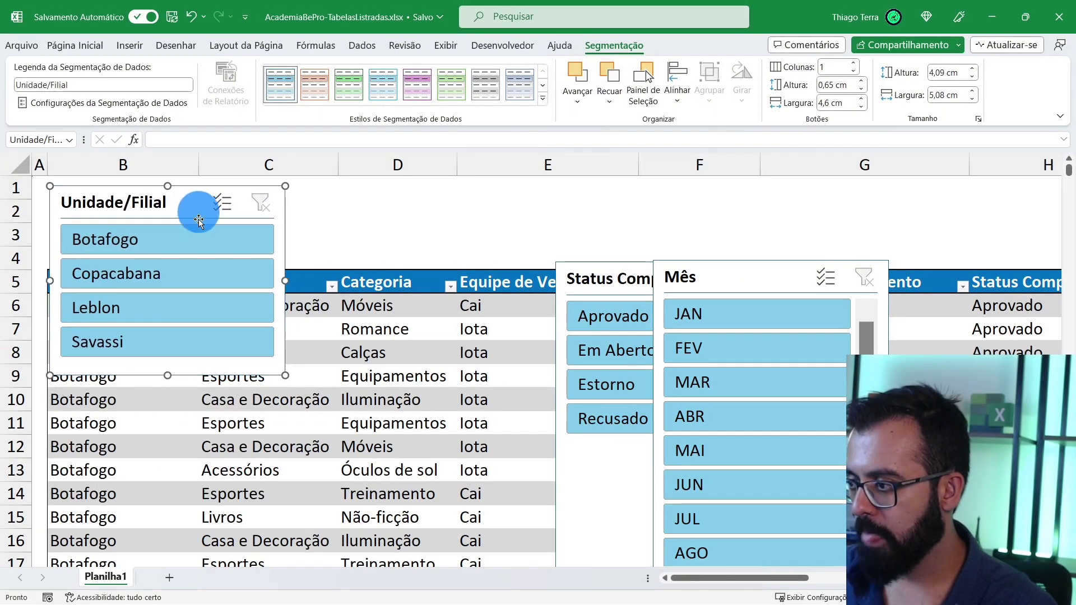
mouse_move(166, 375)
left_mouse_down()
mouse_move(172, 255)
mouse_move(167, 399)
left_mouse_up()
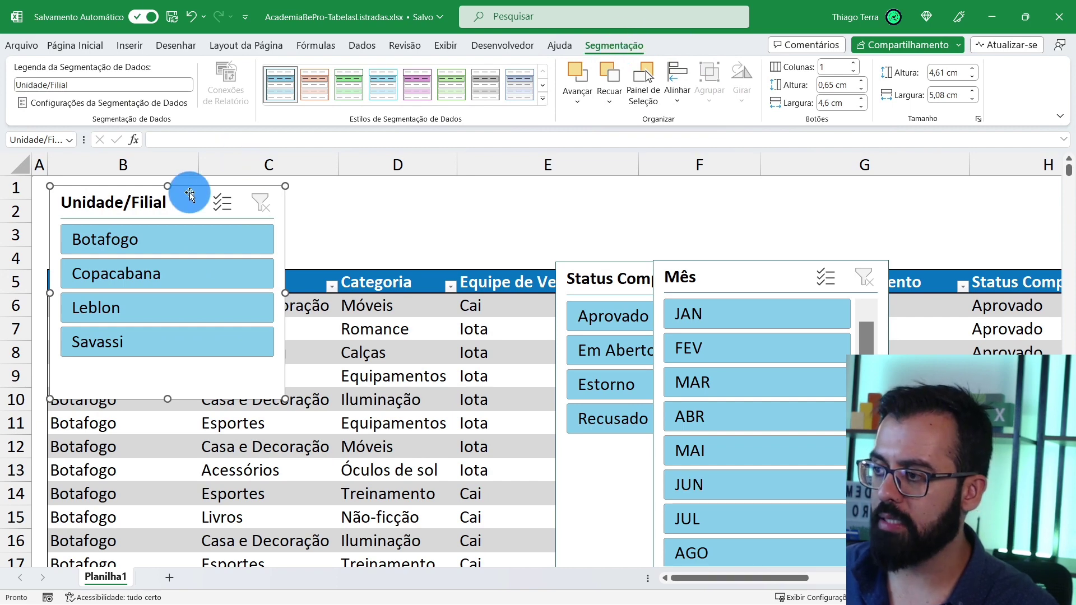
Nudge the Unidade/Filial slicer, try a purple dark style, then restore the light-blue style
left_click_drag(190, 195, 197, 204)
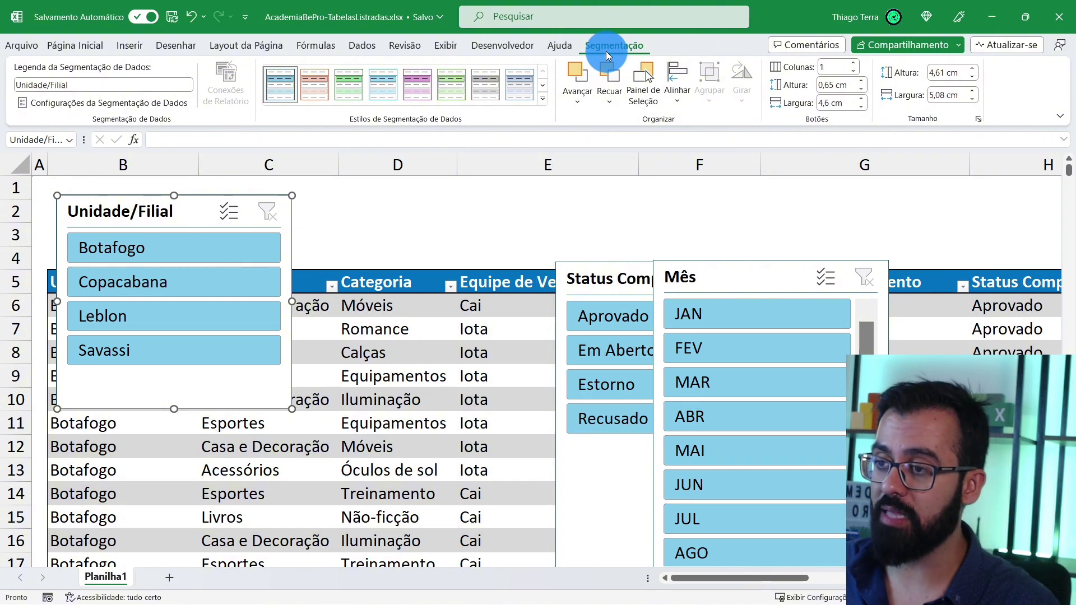
left_click(543, 98)
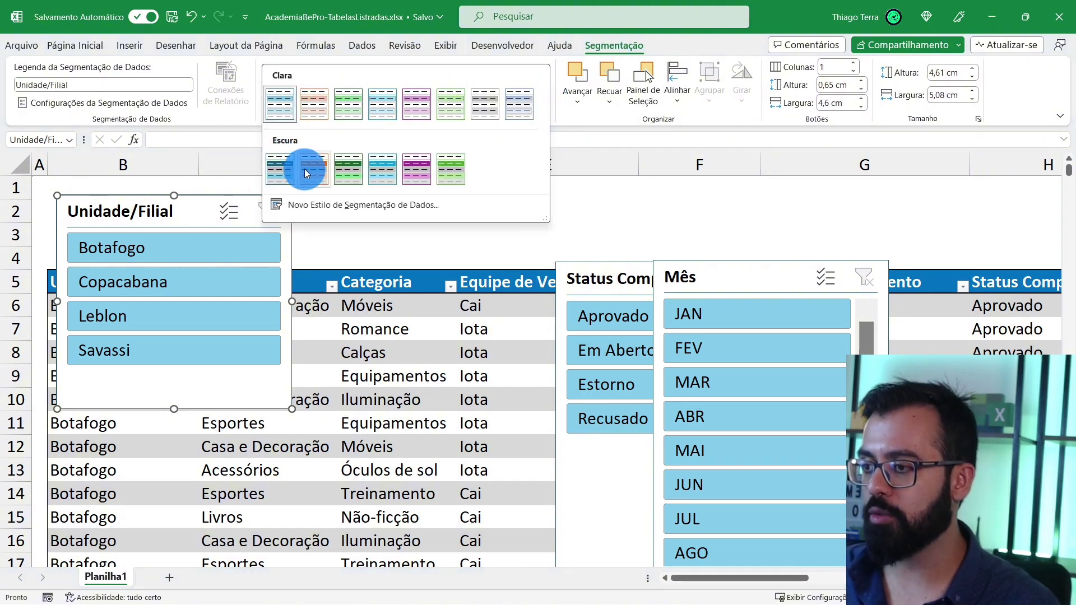
left_click(416, 176)
left_click(543, 104)
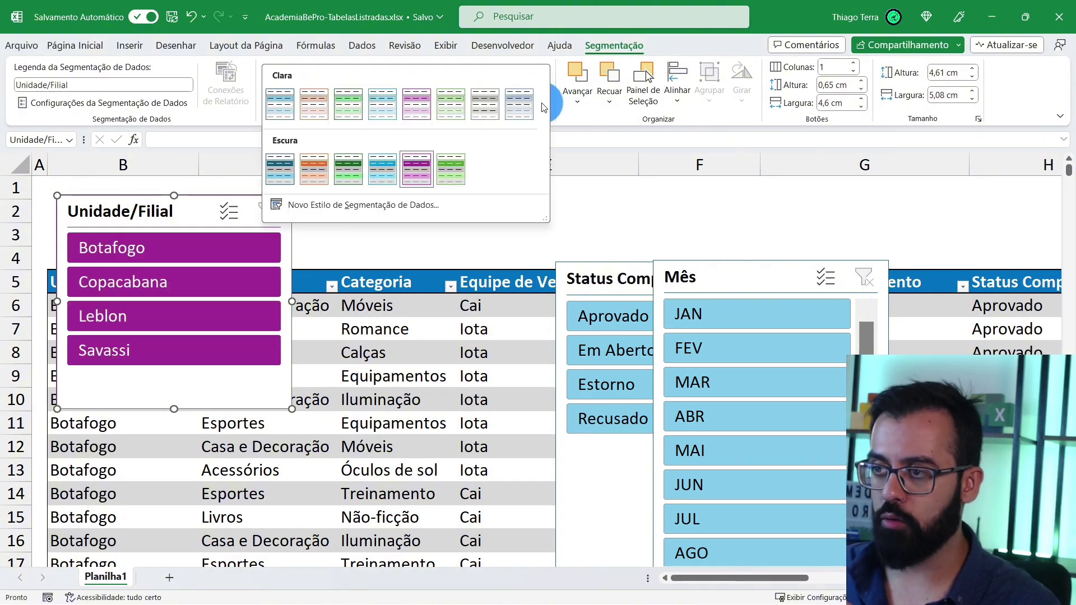
left_click(280, 108)
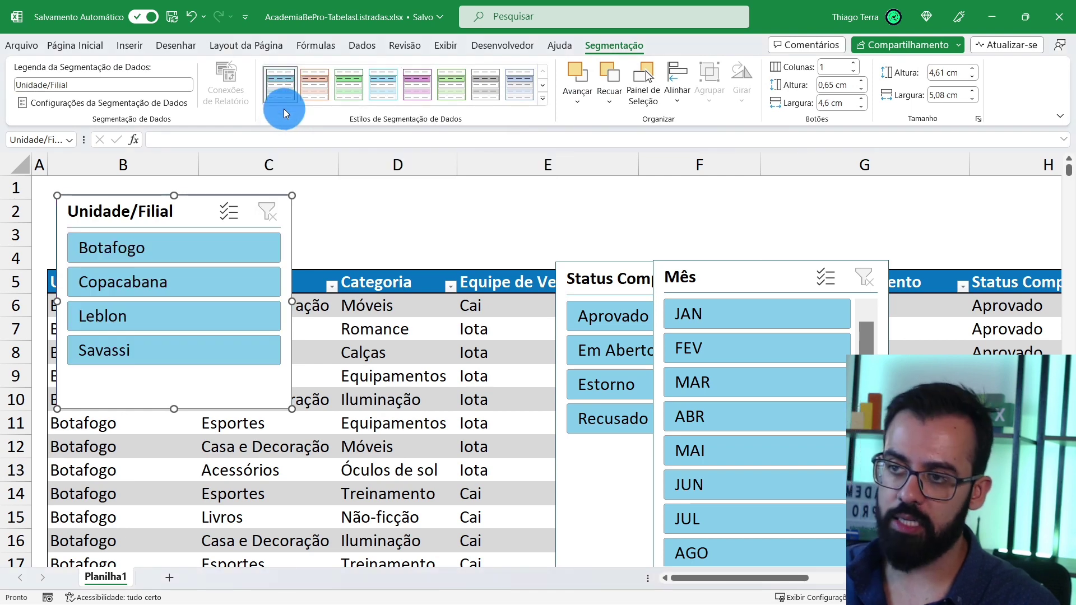
Set the Unidade/Filial slicer to 4 columns of buttons
left_click(855, 63)
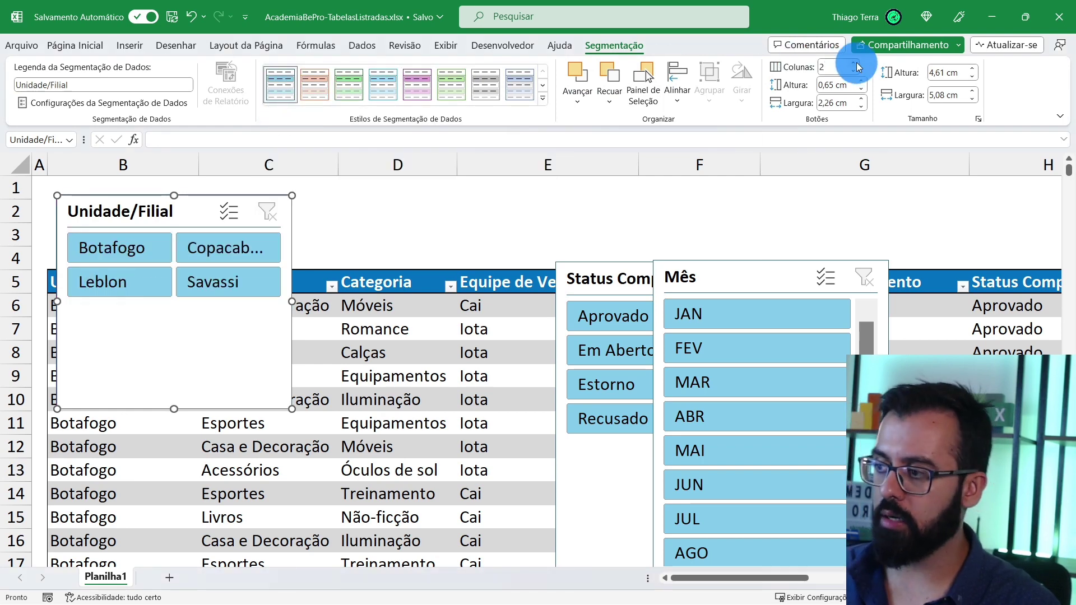
left_click(856, 63)
left_click(855, 63)
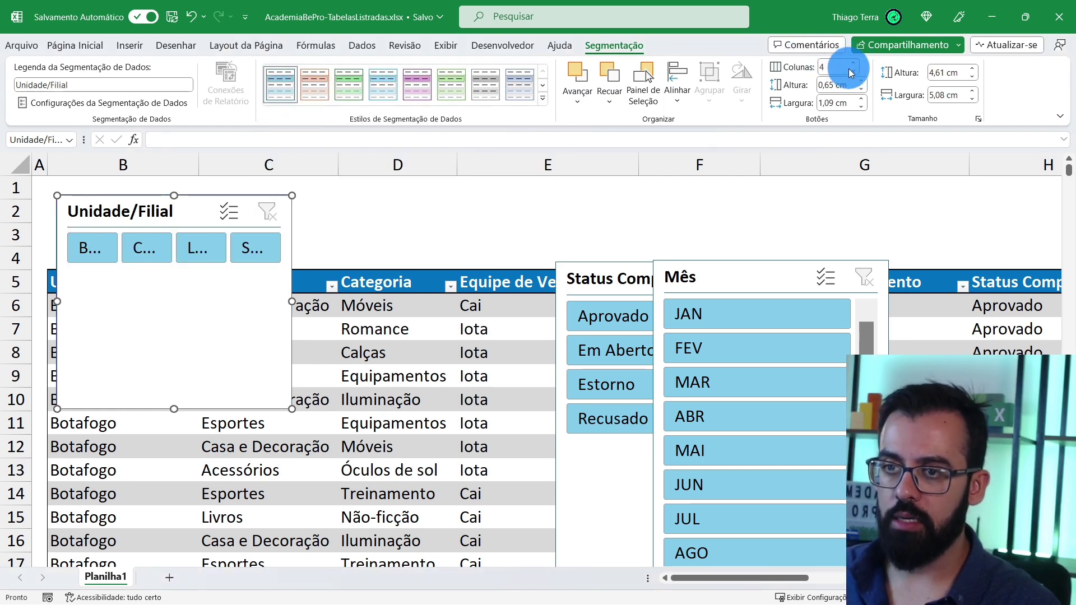
left_click(854, 71)
left_click(854, 71)
left_click(853, 72)
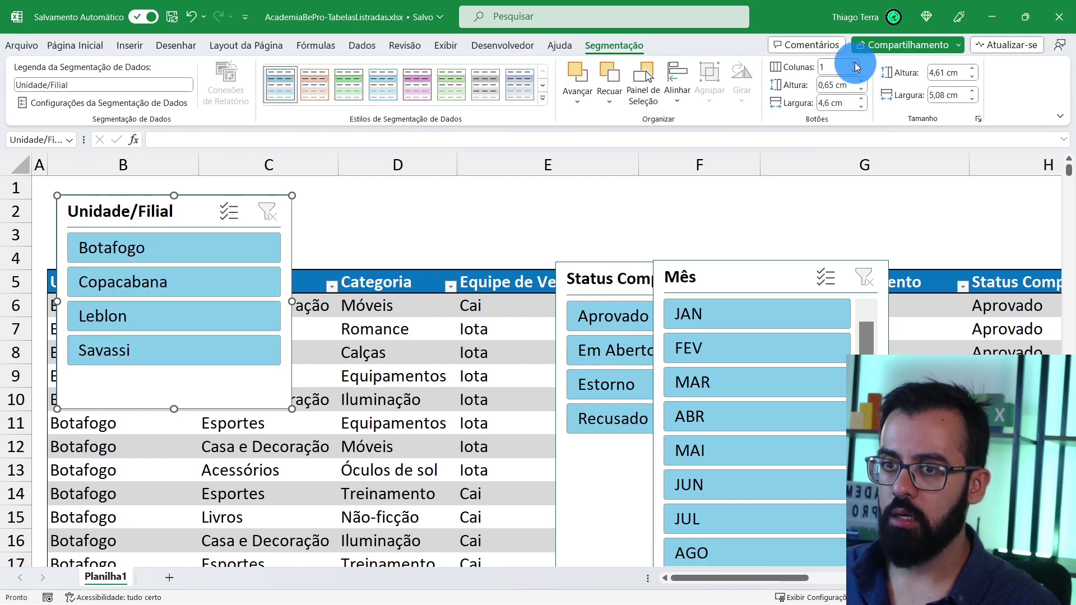
left_click(854, 64)
left_click(855, 63)
left_click(854, 64)
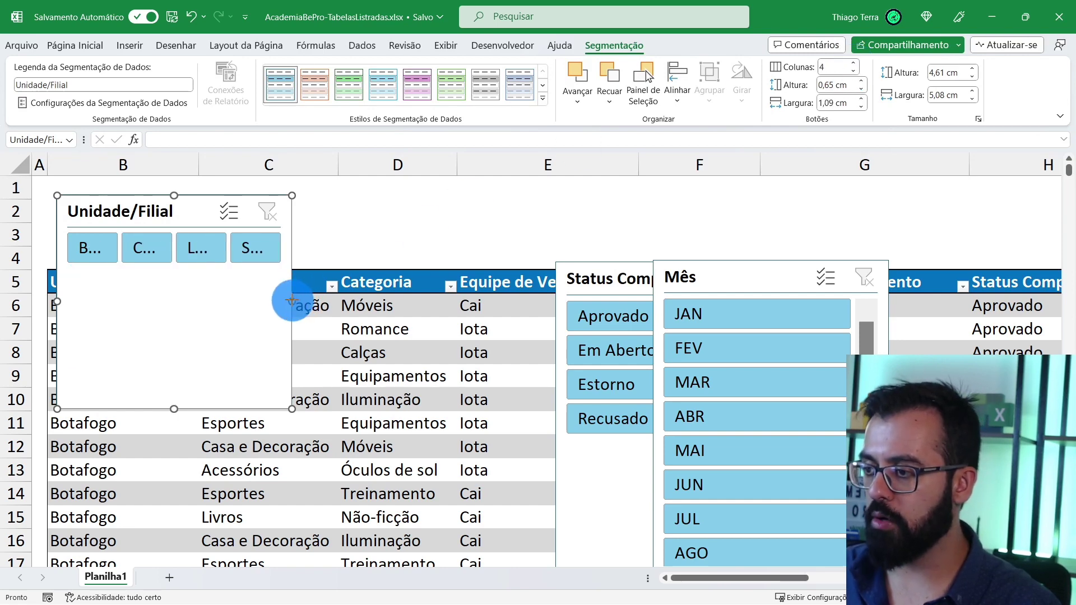
Resize the Unidade/Filial slicer to a 1,83 × 11,85 cm strip showing full branch names above the table
left_click_drag(292, 301, 435, 301)
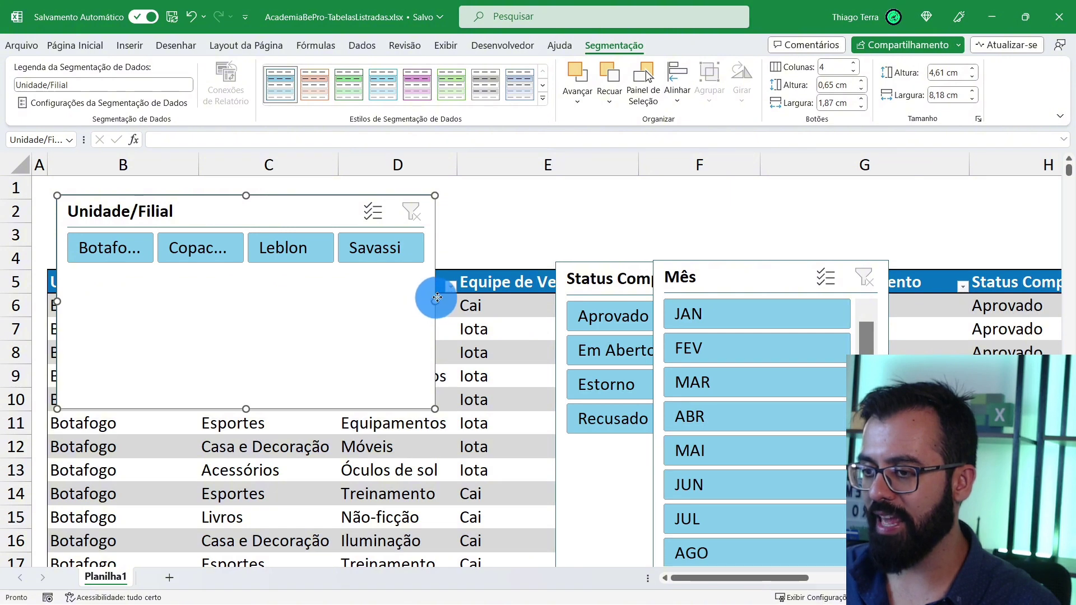
left_click_drag(437, 297, 579, 301)
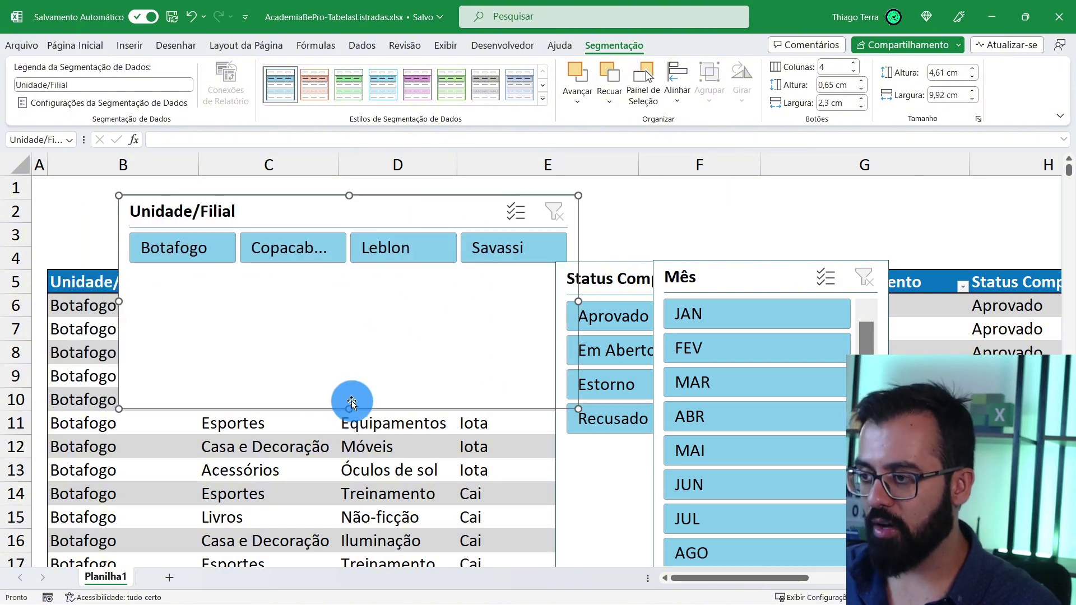
mouse_move(352, 402)
left_mouse_down()
mouse_move(409, 230)
mouse_move(340, 214)
left_mouse_up()
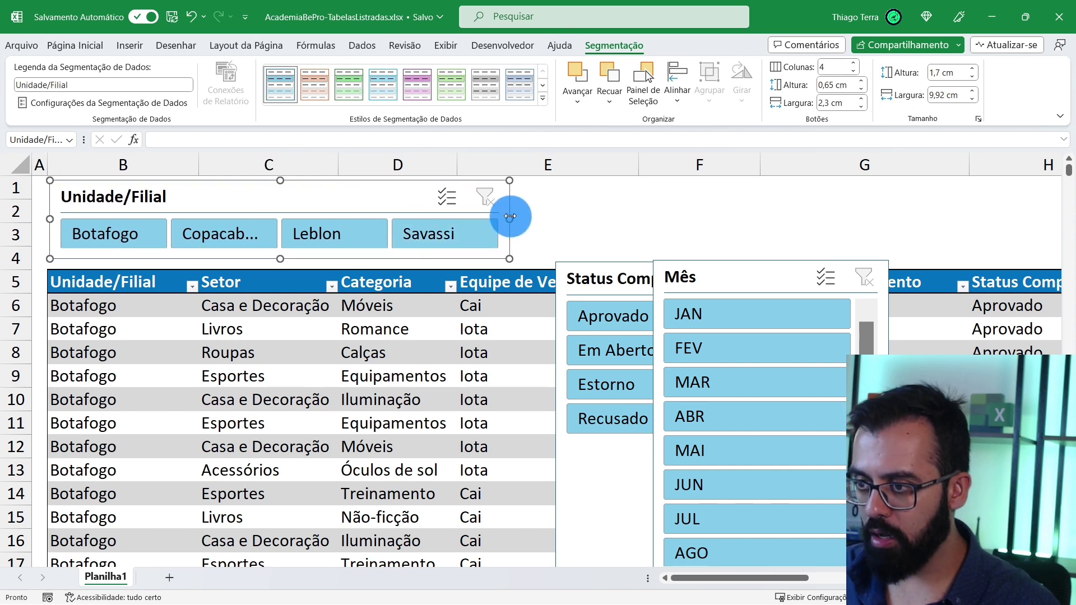
left_click_drag(509, 216, 598, 219)
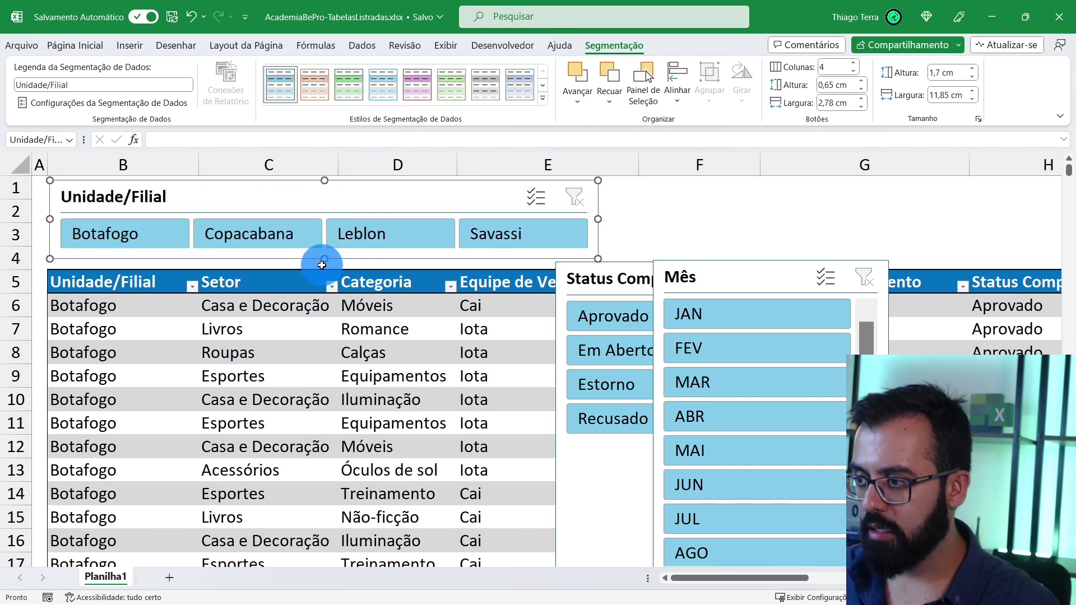
left_click_drag(322, 260, 326, 264)
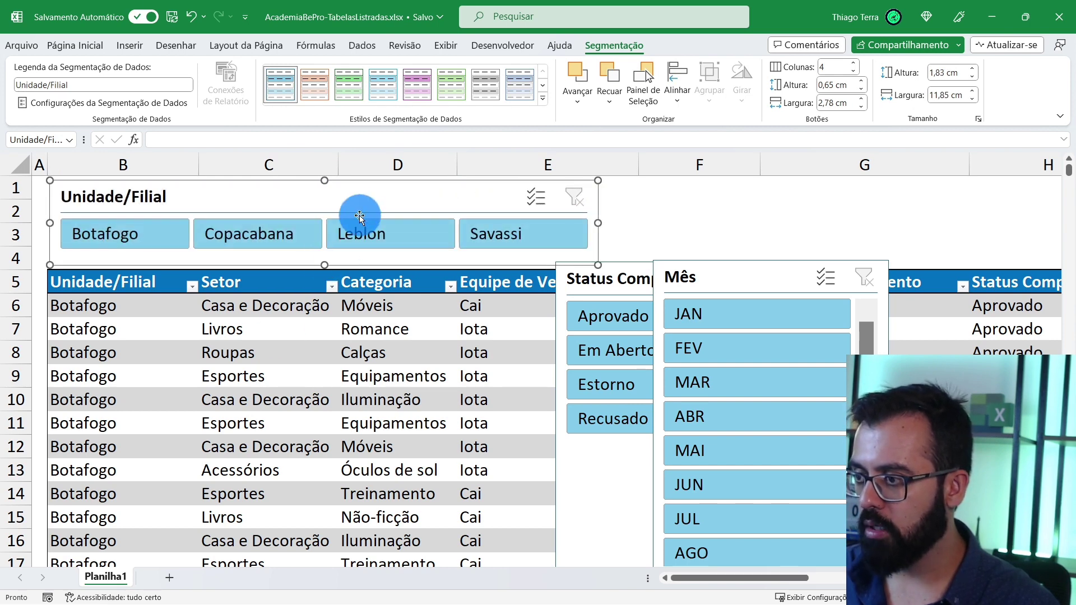
left_click_drag(359, 216, 353, 214)
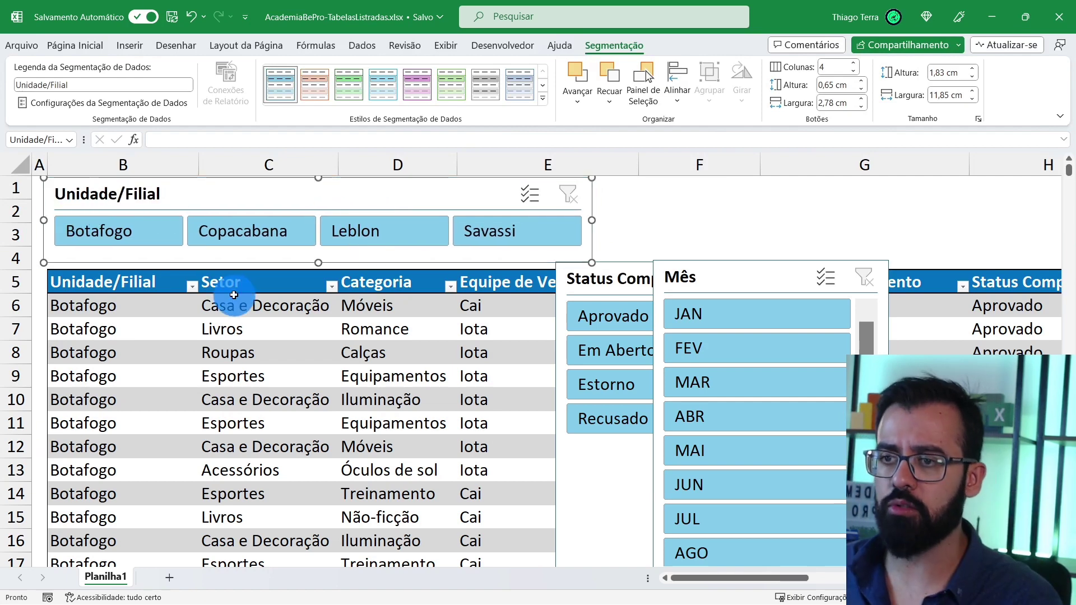
Move the Status Compra slicer over the table and delete the Mês slicer
left_click(247, 351)
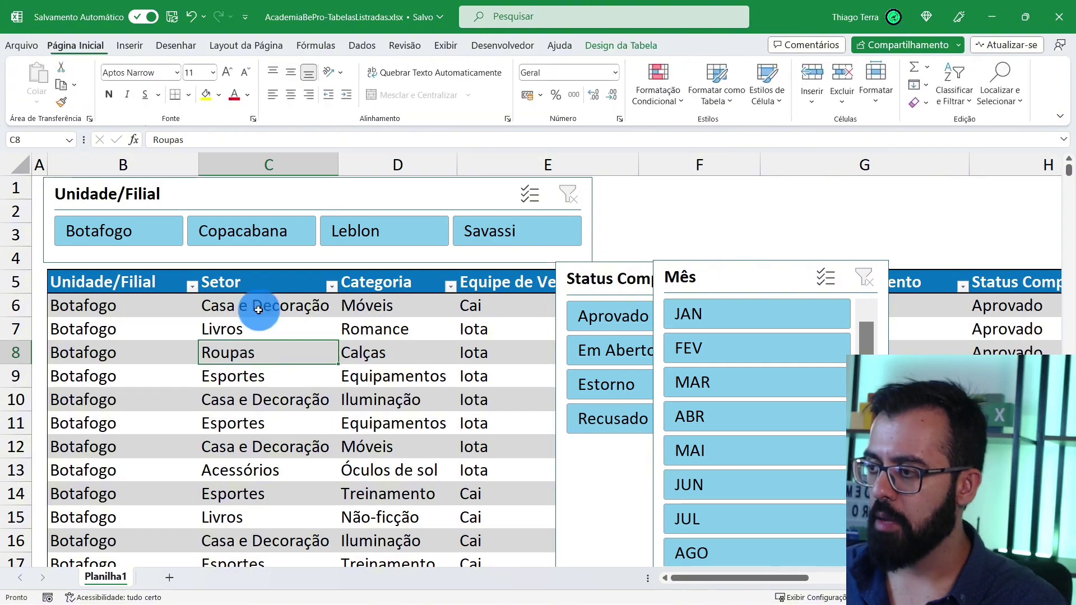
left_click(599, 480)
left_click_drag(599, 480, 405, 472)
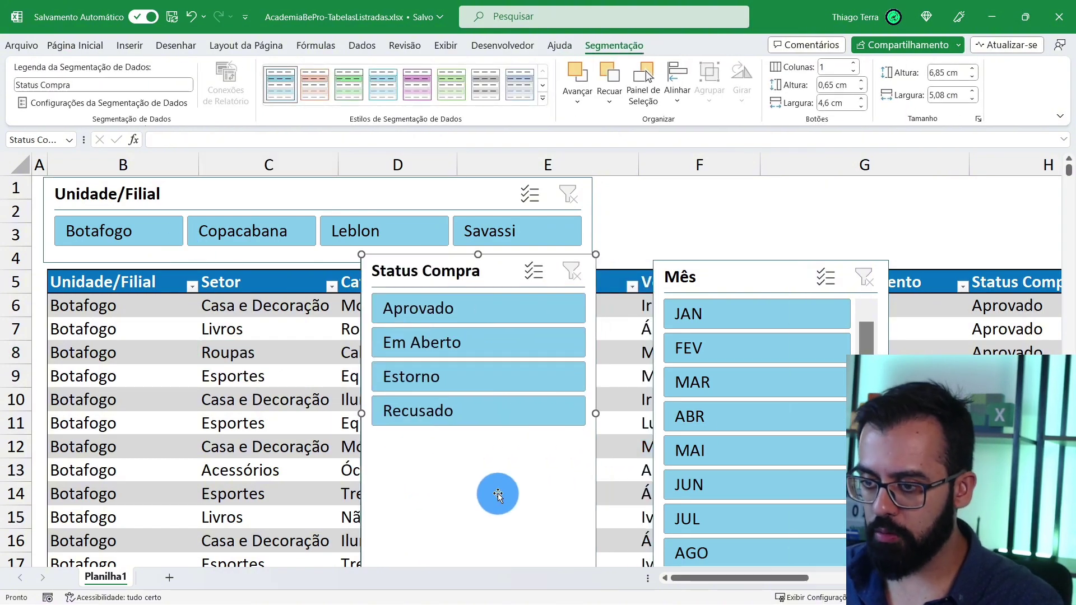
left_click_drag(752, 277, 774, 233)
key("Delete")
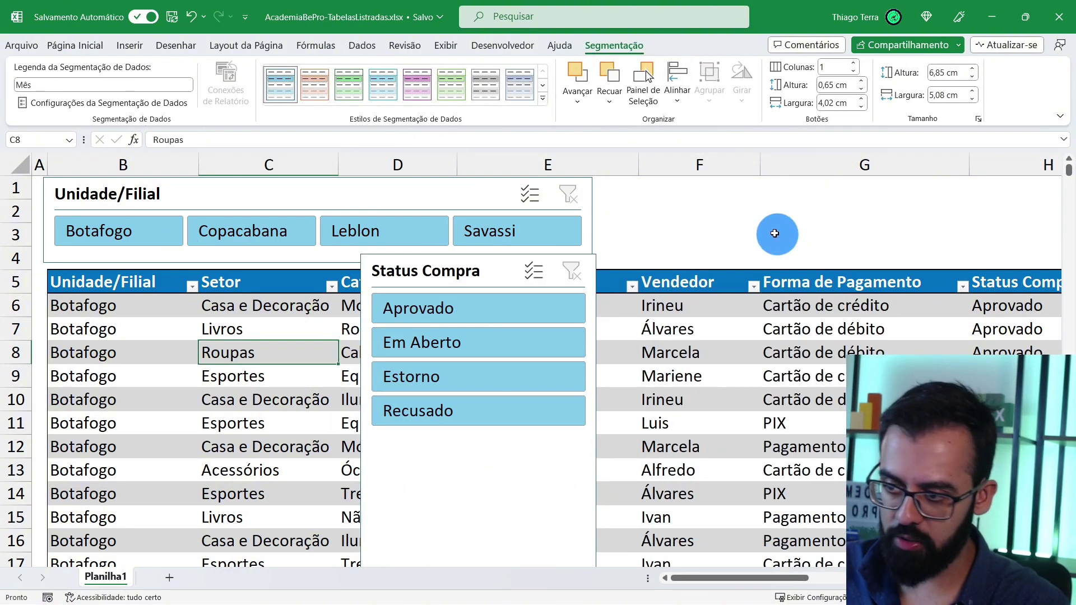
Give Status Compra 4 columns and resize it to 1,6 × 12,63 cm beside Unidade/Filial
left_click(531, 463)
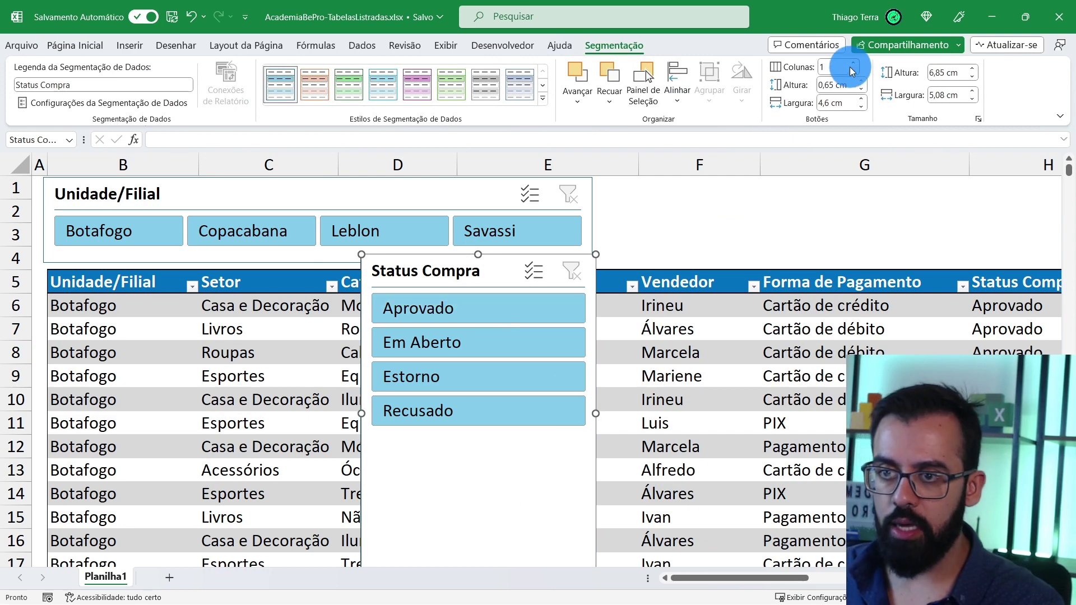
left_click(783, 69)
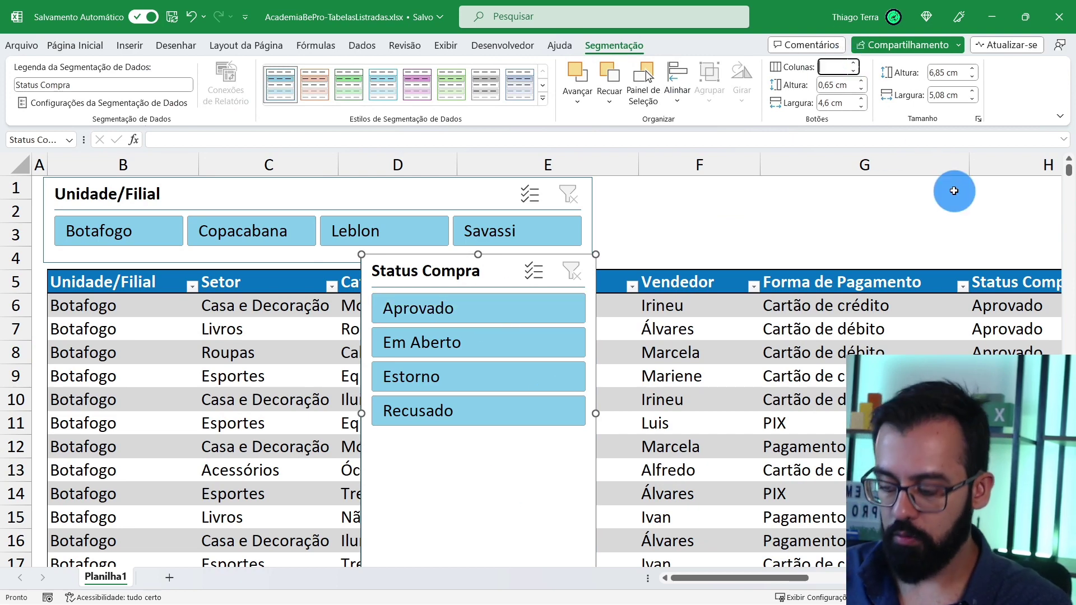
type("4")
left_click(517, 473)
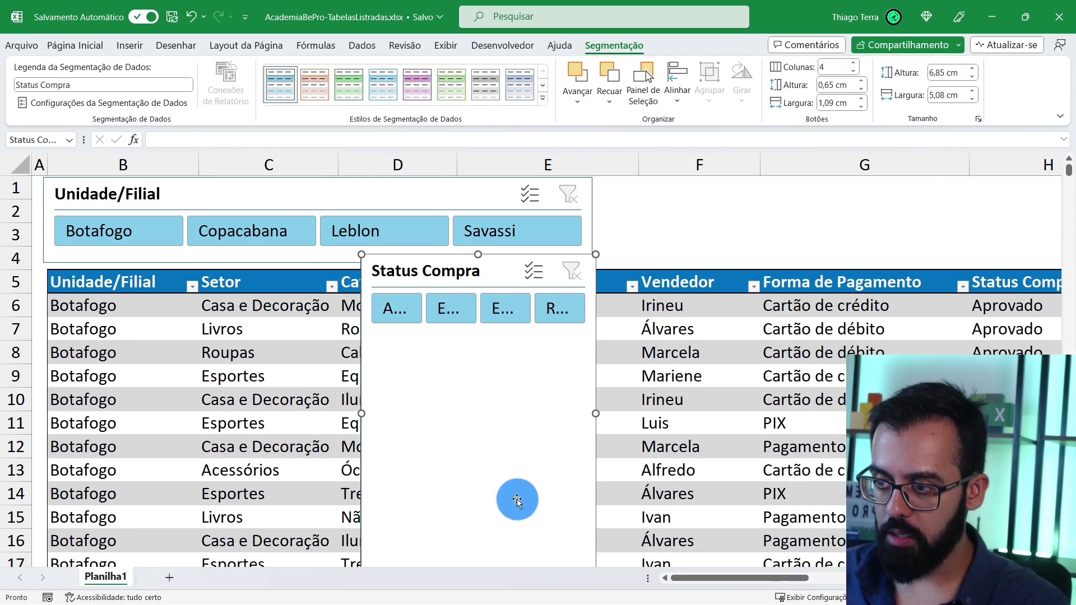
mouse_move(598, 423)
left_mouse_down()
mouse_move(789, 371)
mouse_move(904, 365)
left_mouse_up()
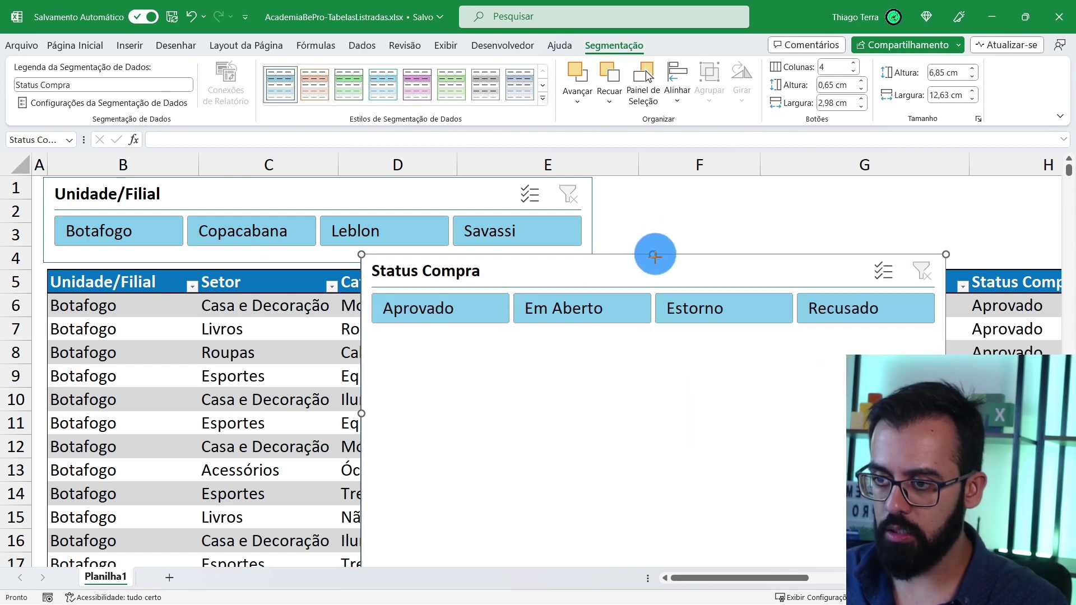
mouse_move(653, 254)
left_mouse_down()
mouse_move(667, 498)
mouse_move(926, 186)
left_mouse_up()
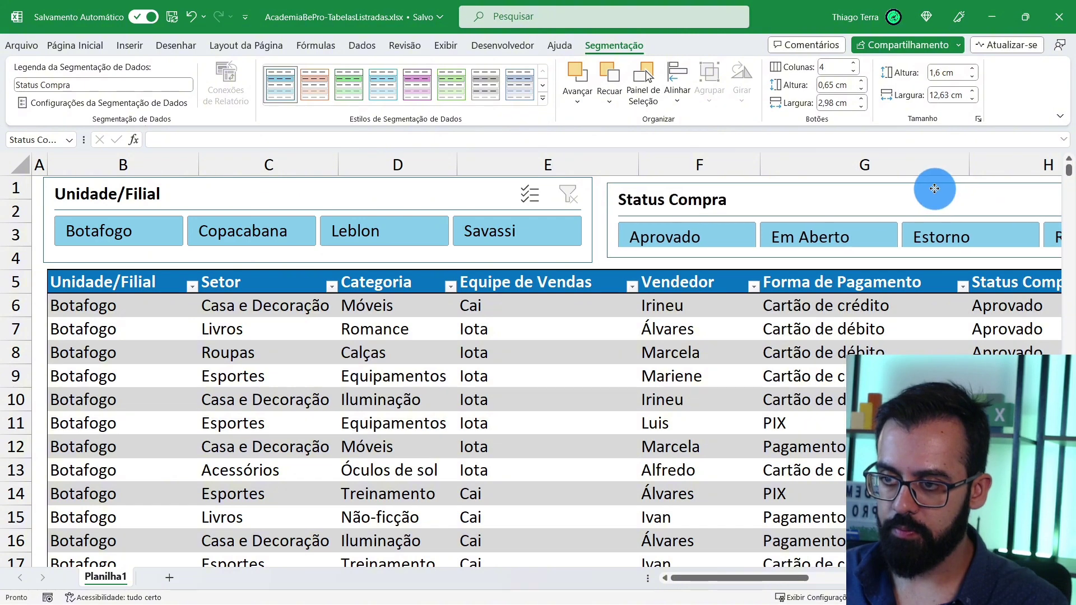
left_click_drag(891, 251, 891, 262)
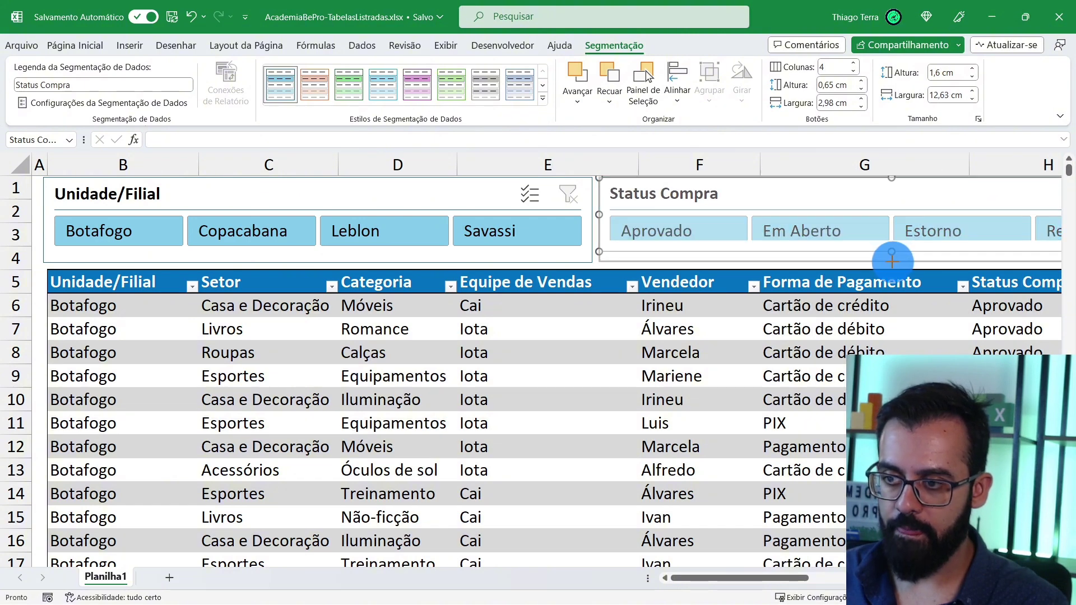
left_click(774, 331)
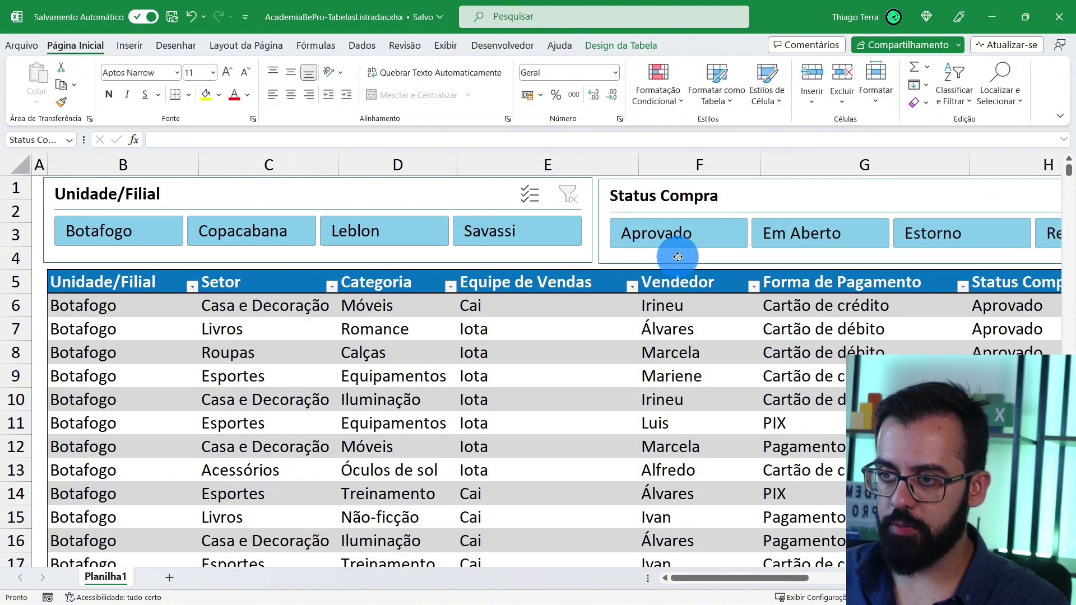
Filter the table to Copacabana sales with Aprovado status and review the rows
left_click(415, 386)
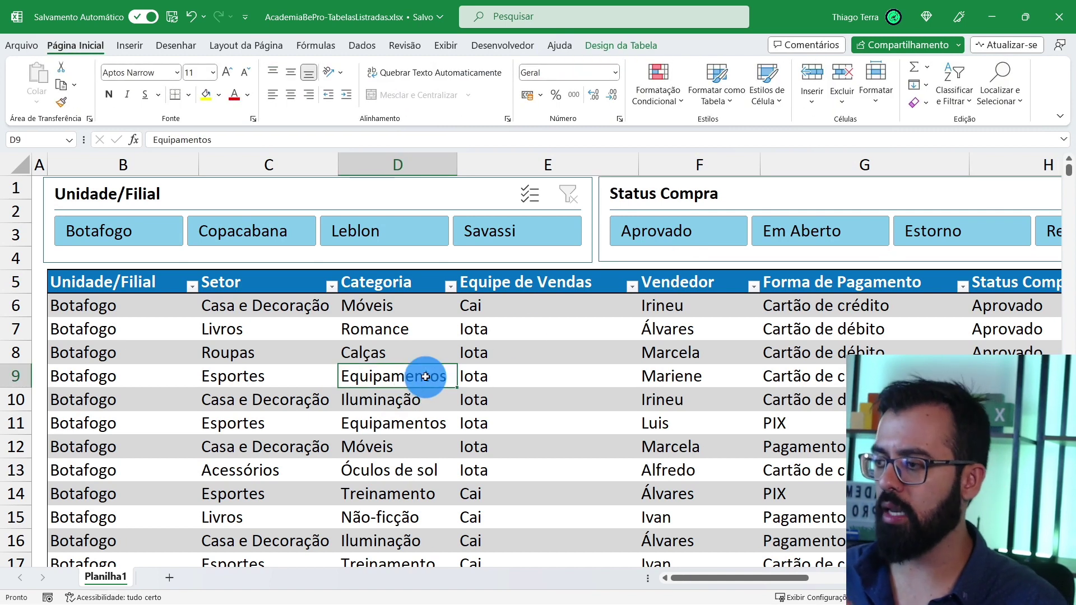
left_click(253, 233)
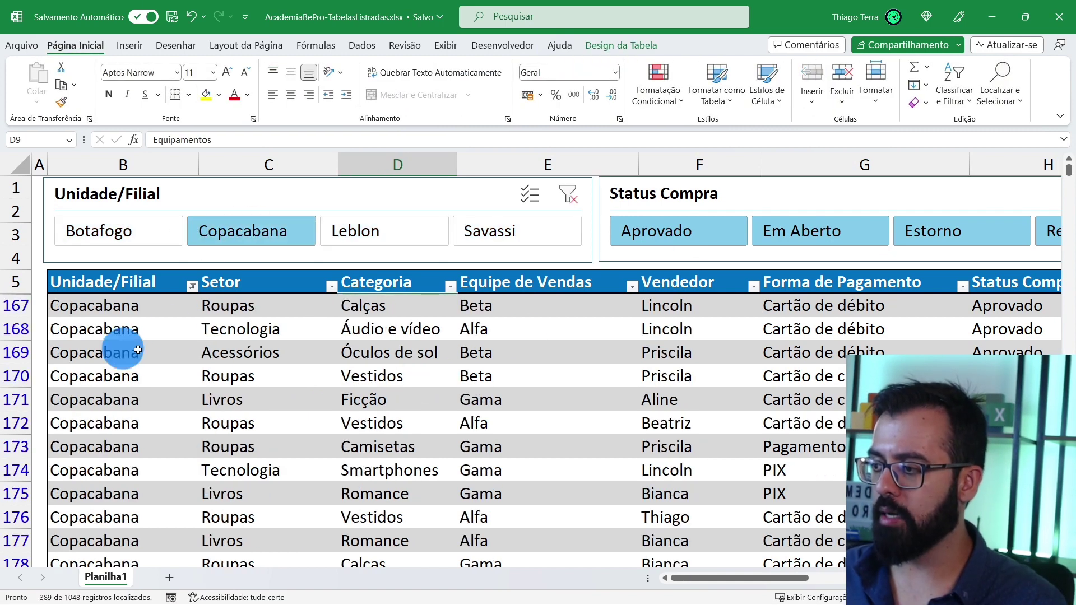
scroll(264, 361, "down", 3)
scroll(268, 373, "down", 2)
scroll(320, 357, "up", 5)
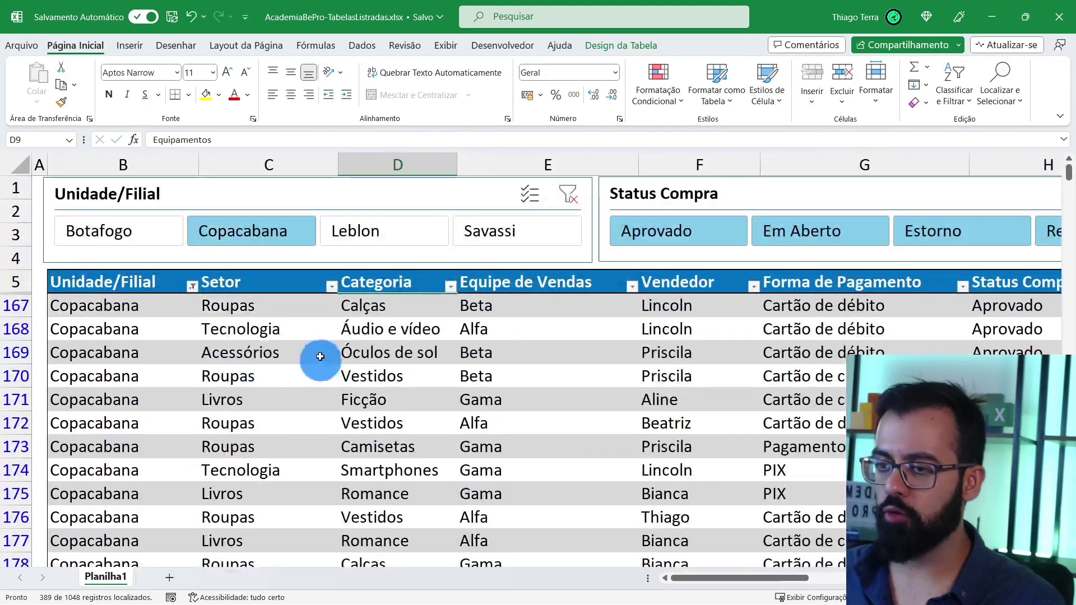
left_click(656, 230)
scroll(632, 371, "down", 1, "ctrl")
scroll(632, 371, "down", 2, "ctrl")
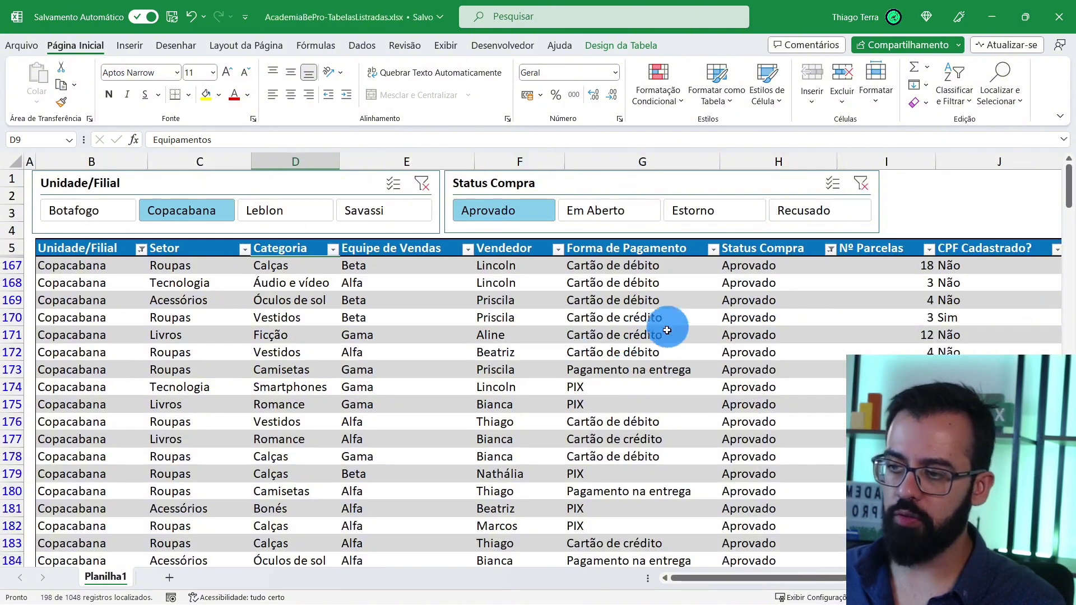
left_click_drag(53, 267, 71, 493)
Test Estorno, Recusado, Em Aberto, Aprovado and Savassi, ending on Leblon Aprovado (112 of 1048)
left_click(698, 210)
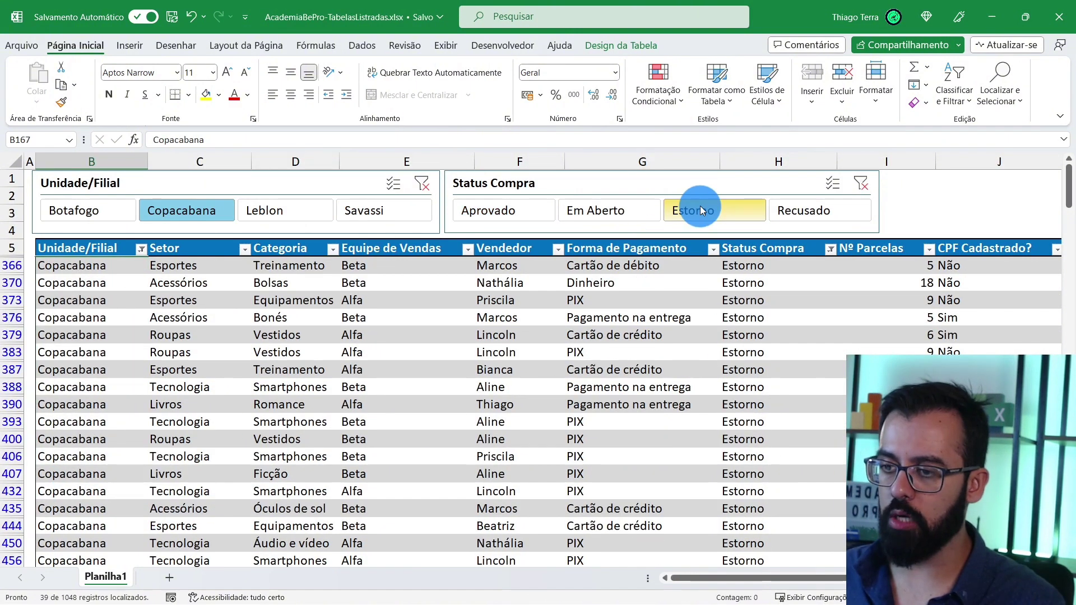
left_click_drag(752, 264, 740, 504)
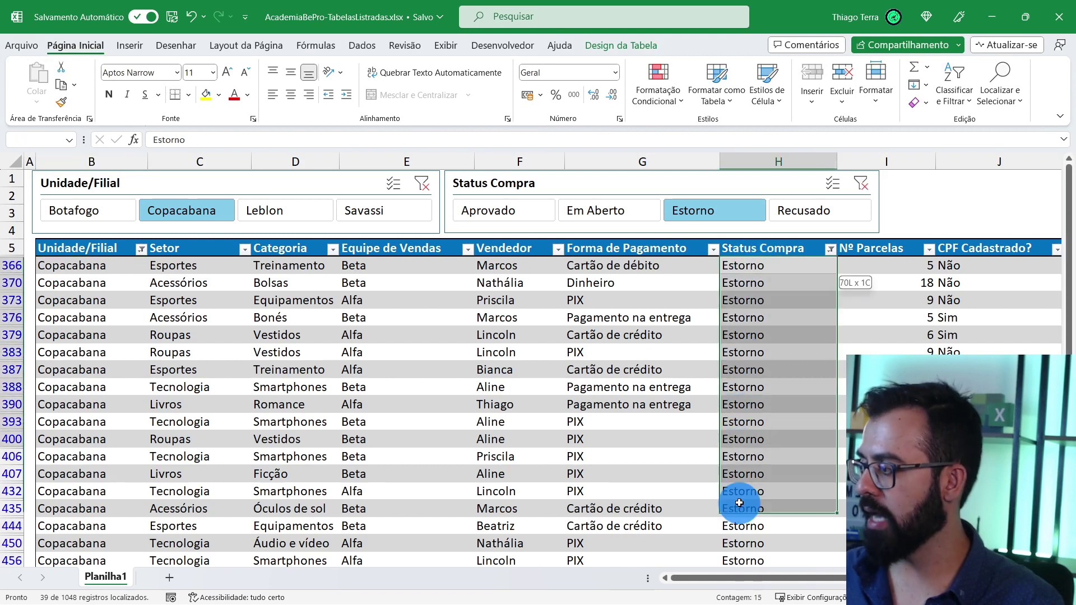
left_click_drag(90, 266, 92, 457)
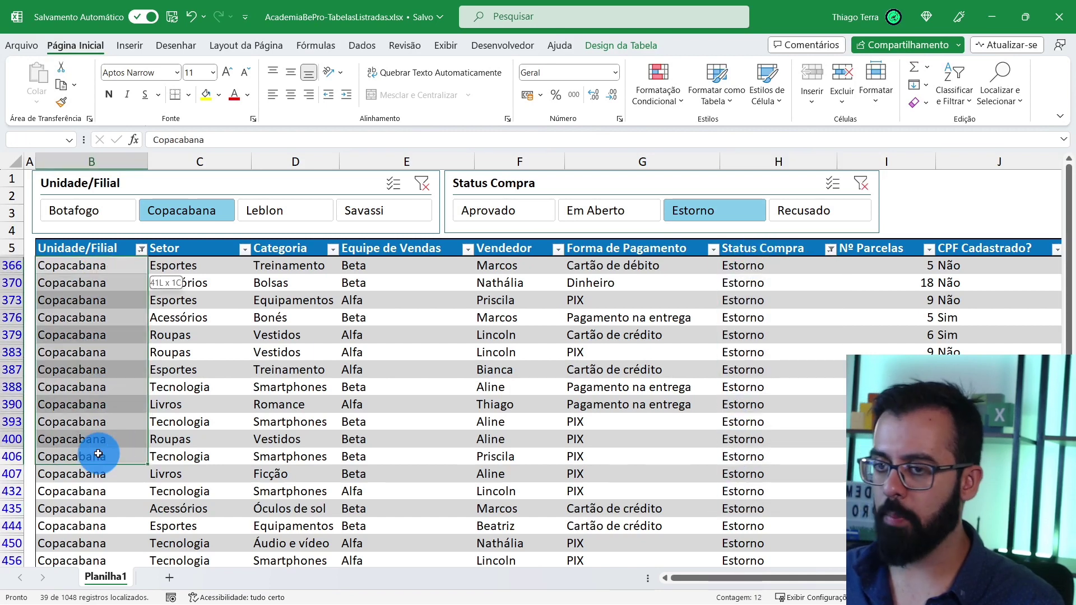
left_click(819, 210)
left_click(613, 211)
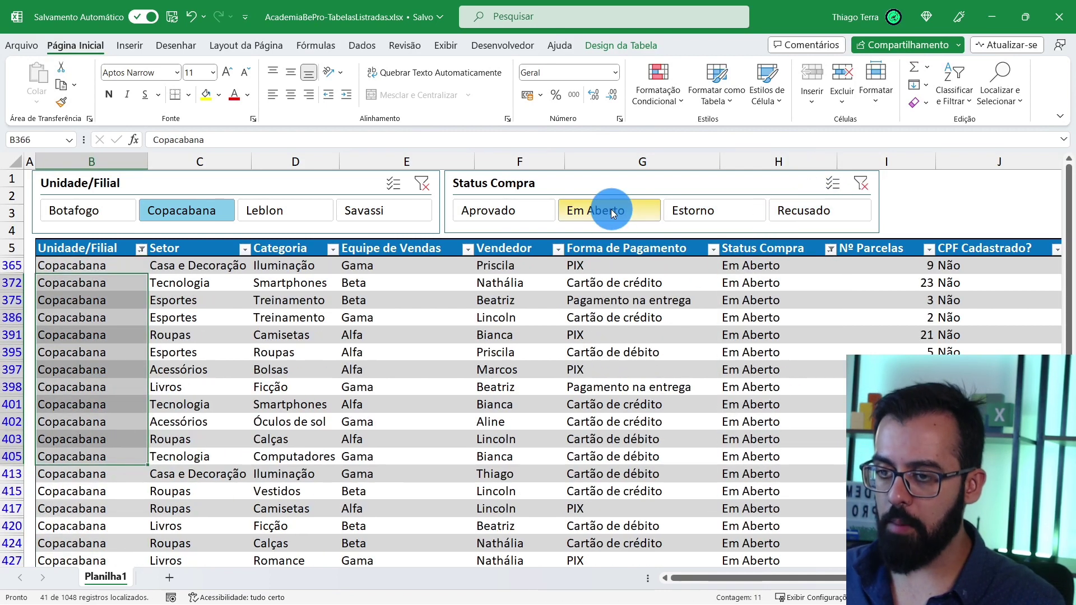
left_click(508, 212)
left_click(375, 215)
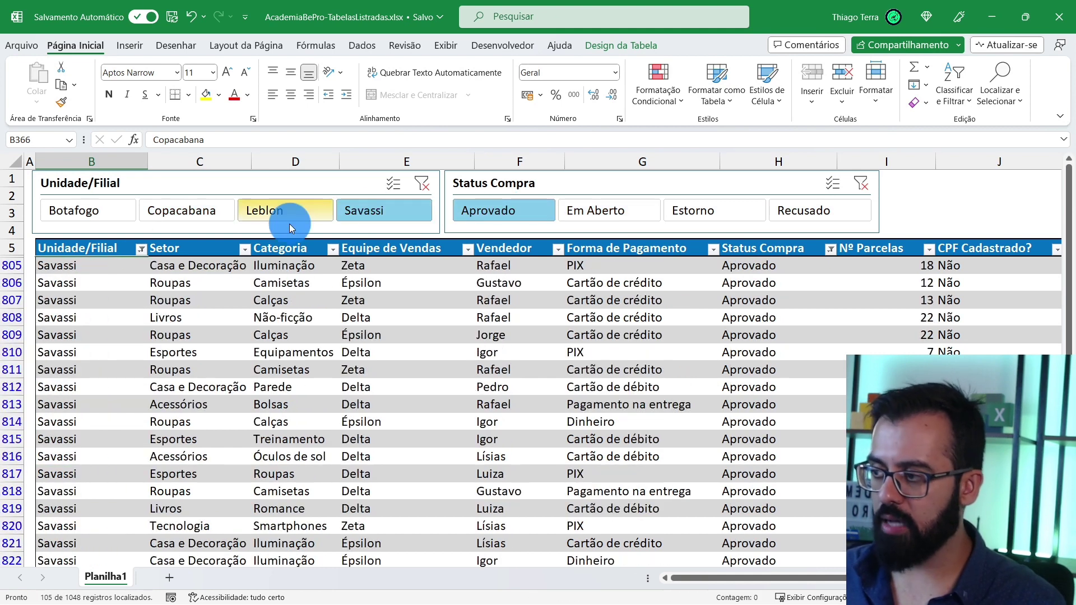
left_click_drag(66, 265, 71, 473)
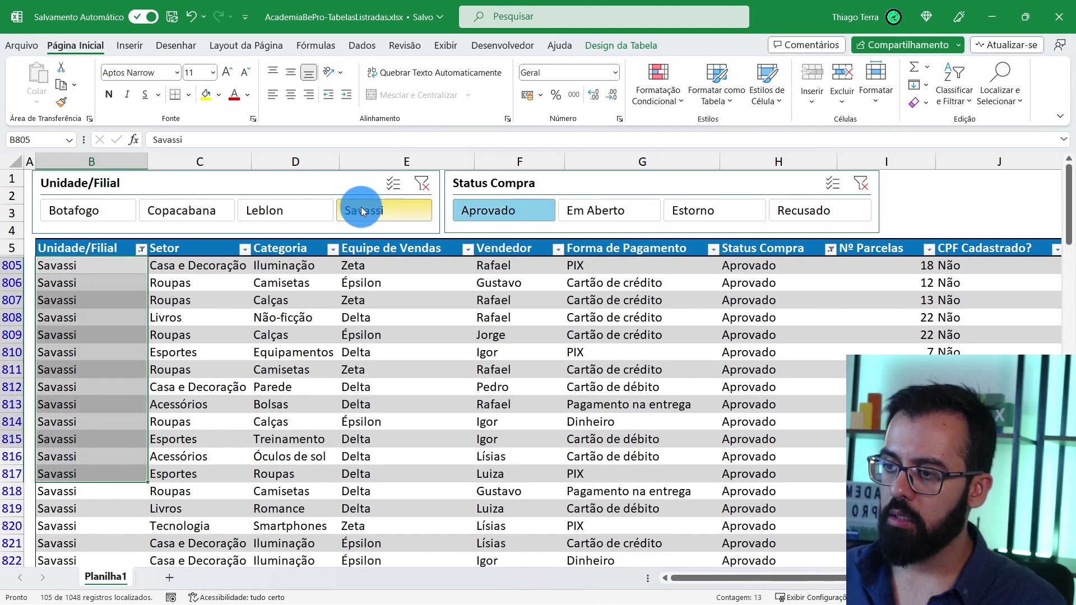
left_click(275, 216)
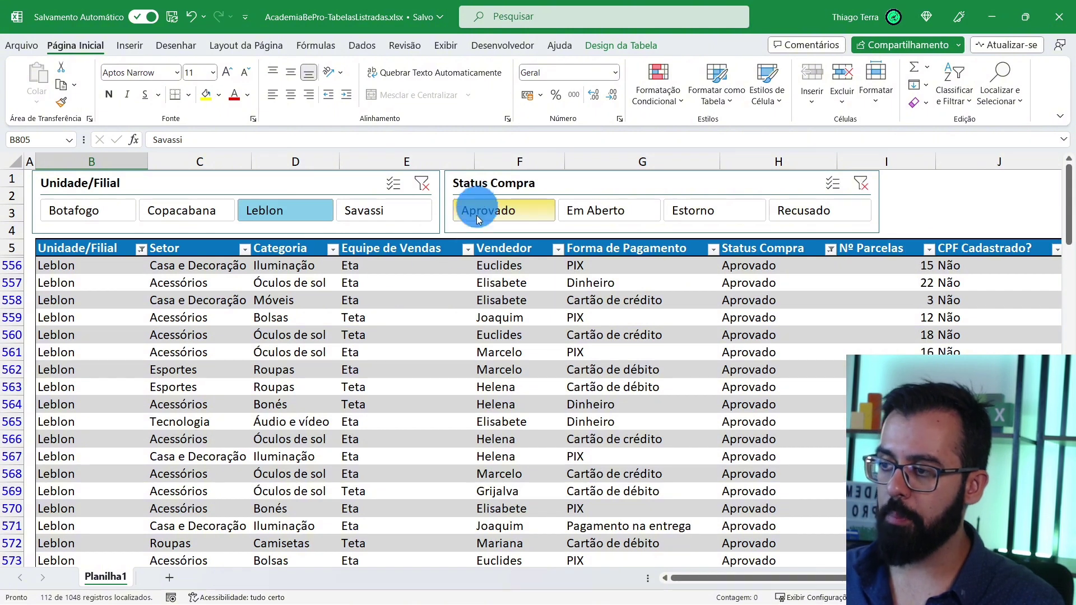